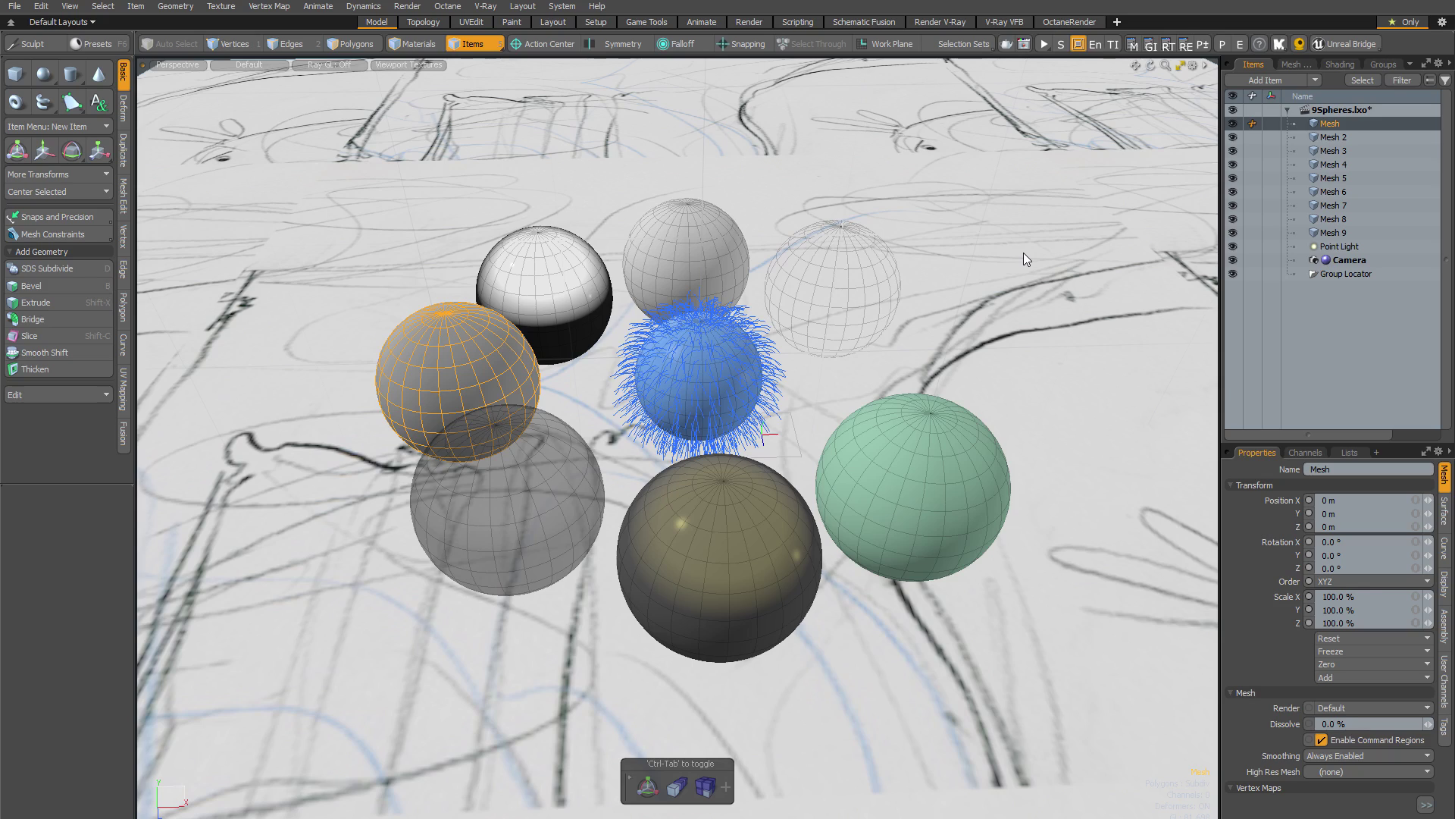
Step: Switch the perspective viewport's shading to Wire and return it to Default
key("ctrl")
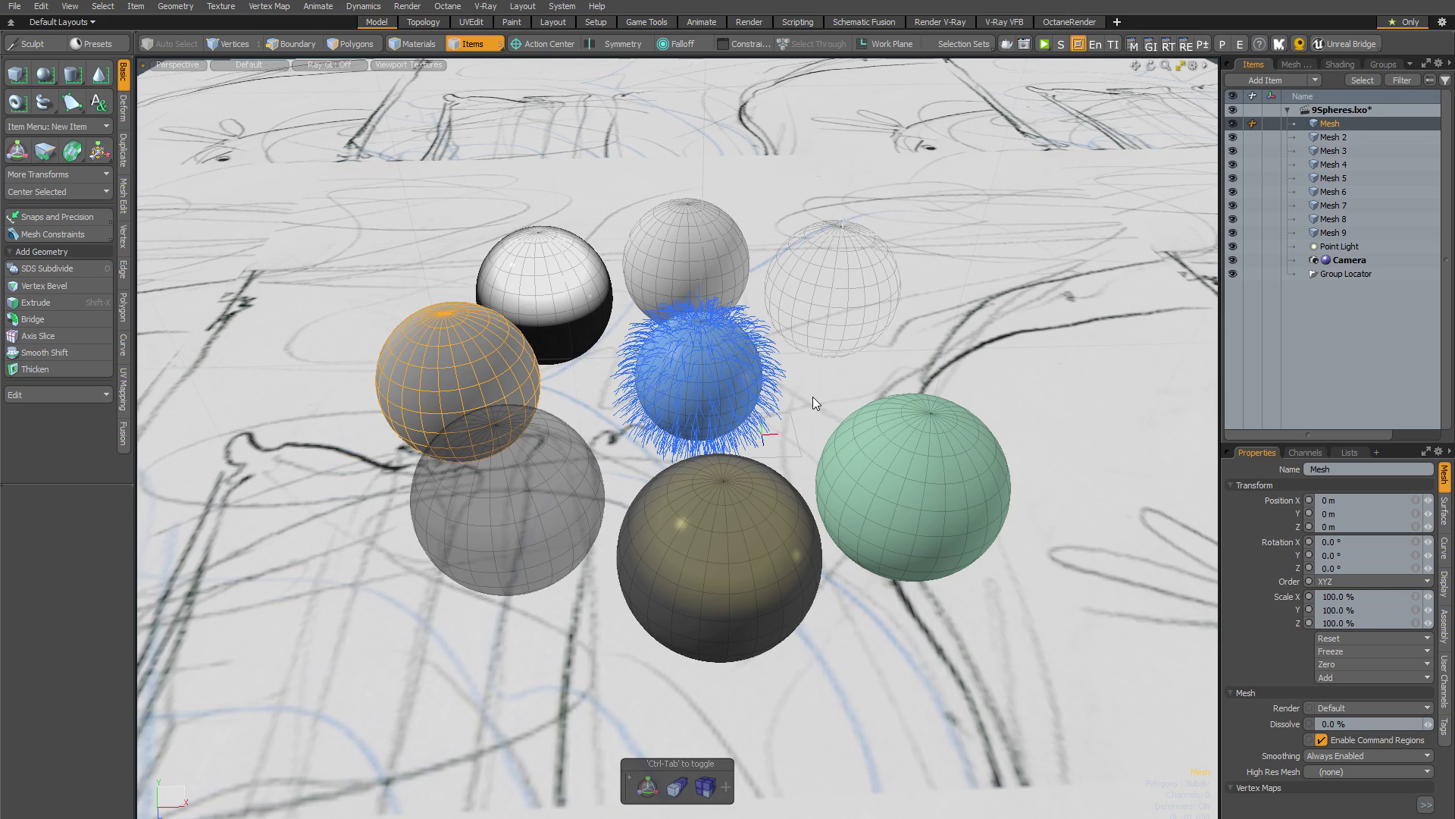
key("shift+z")
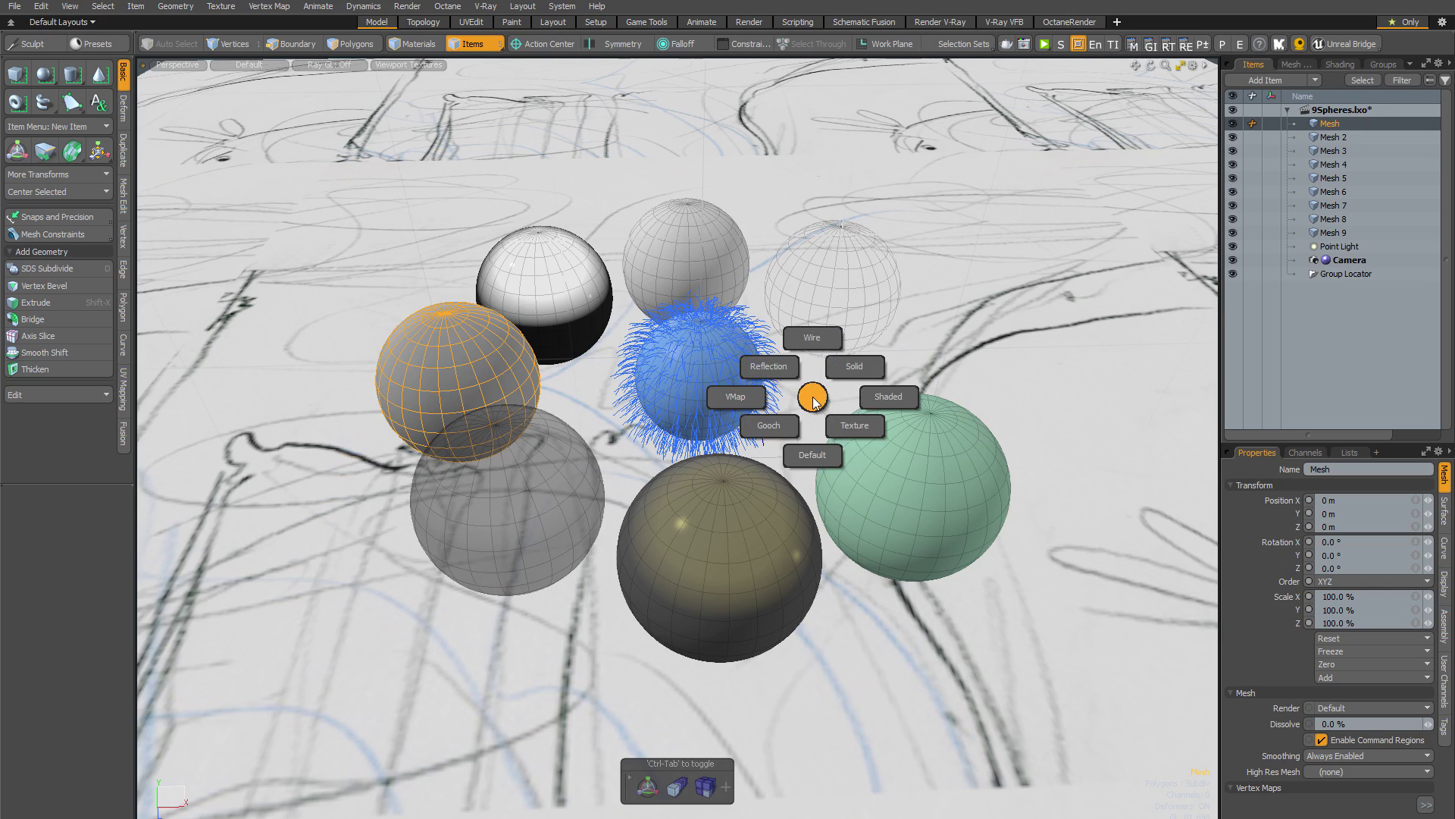
left_click(819, 341)
key("shift+z")
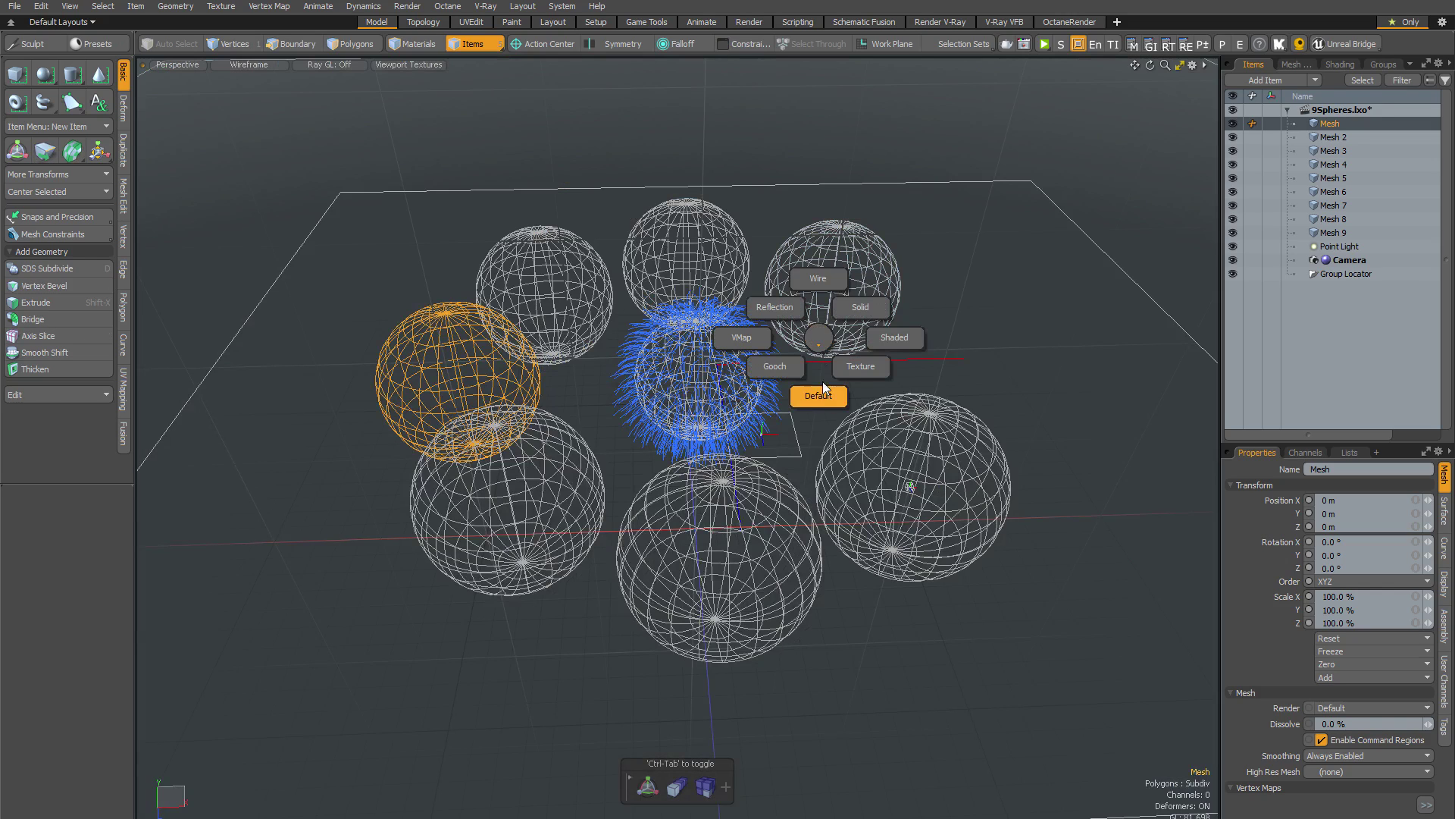
left_click(822, 389)
Step: Set the perspective viewport's shading style to Advanced
key("shift+z")
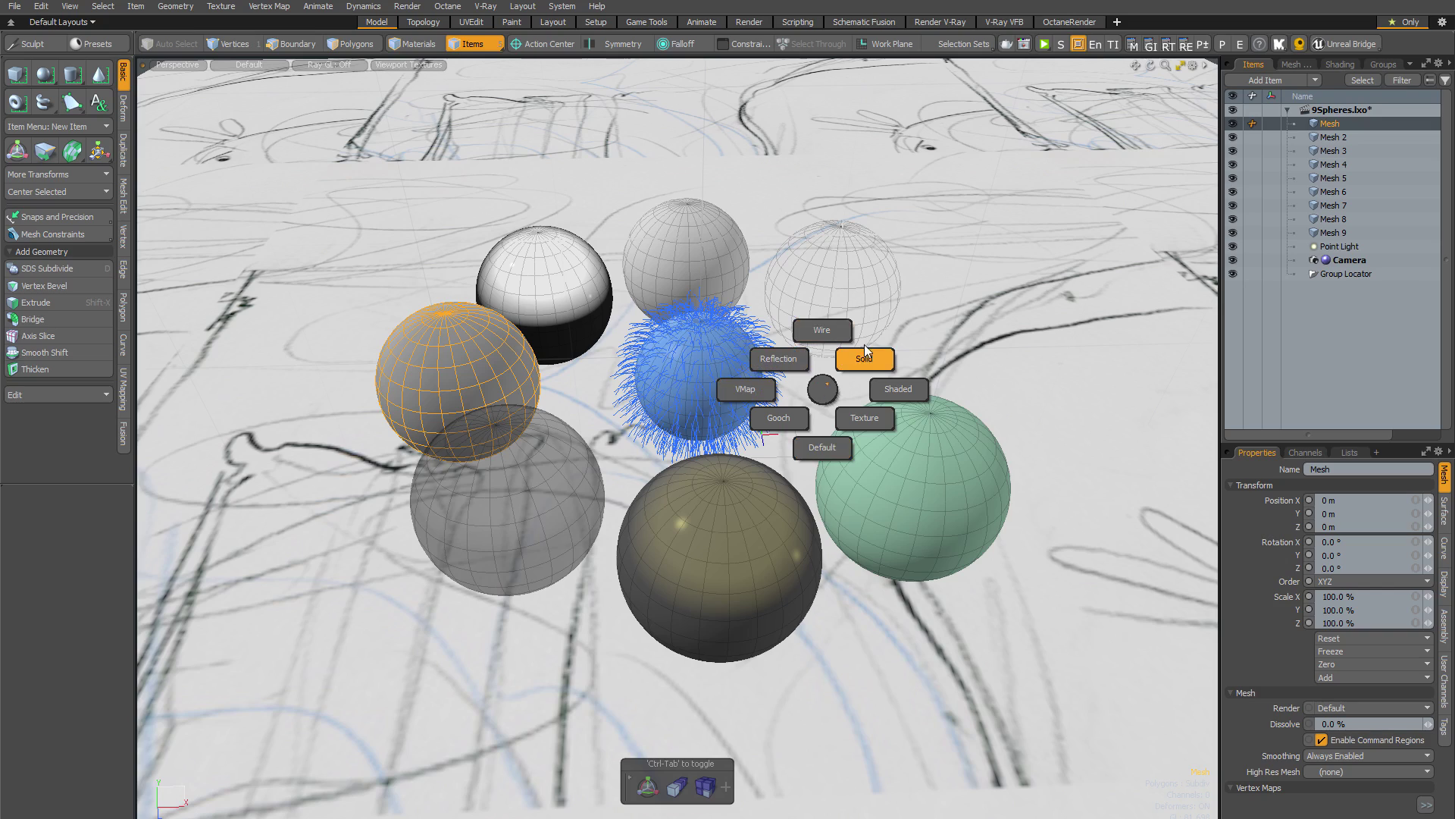
left_click(271, 66)
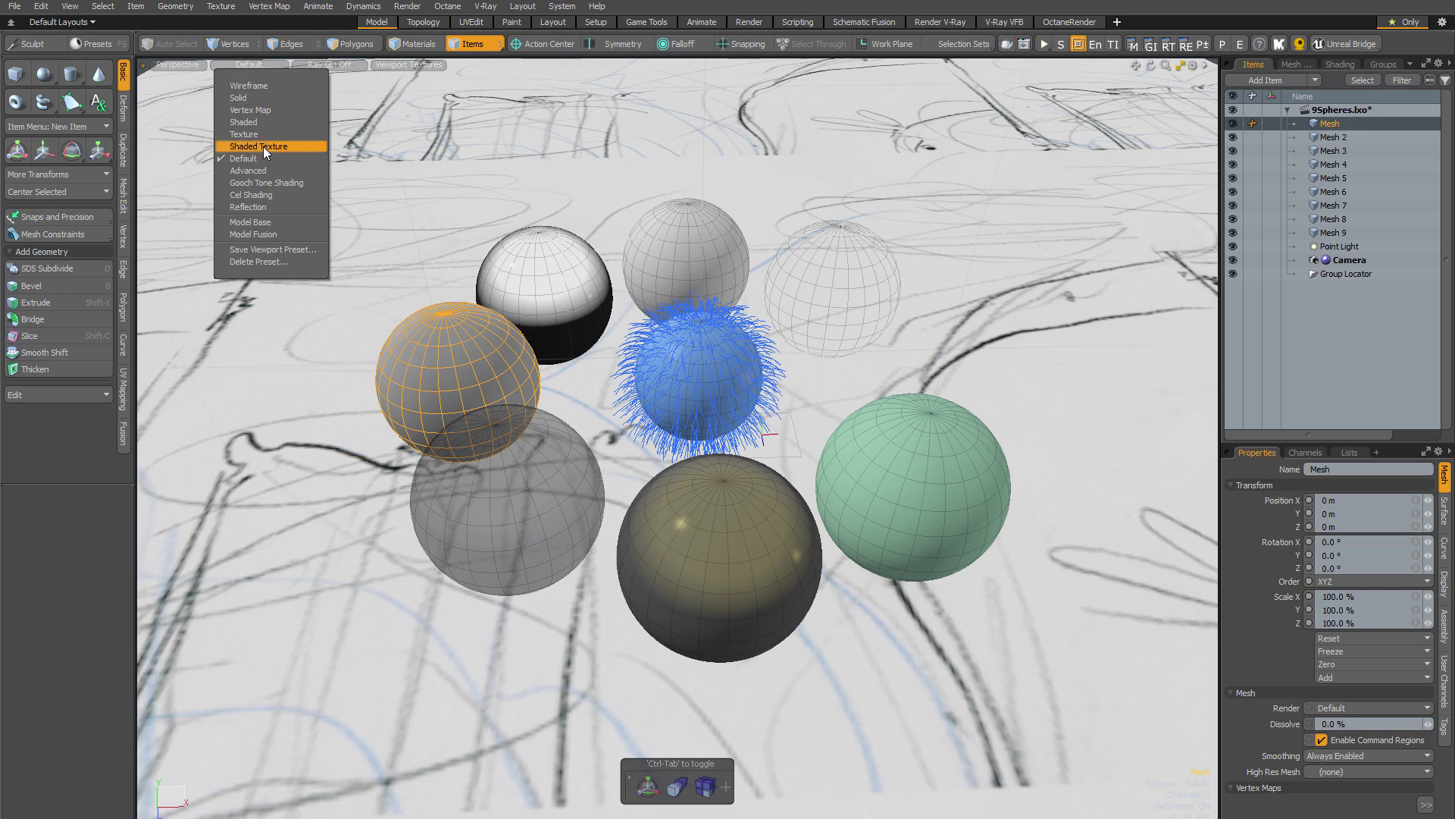
left_click(262, 170)
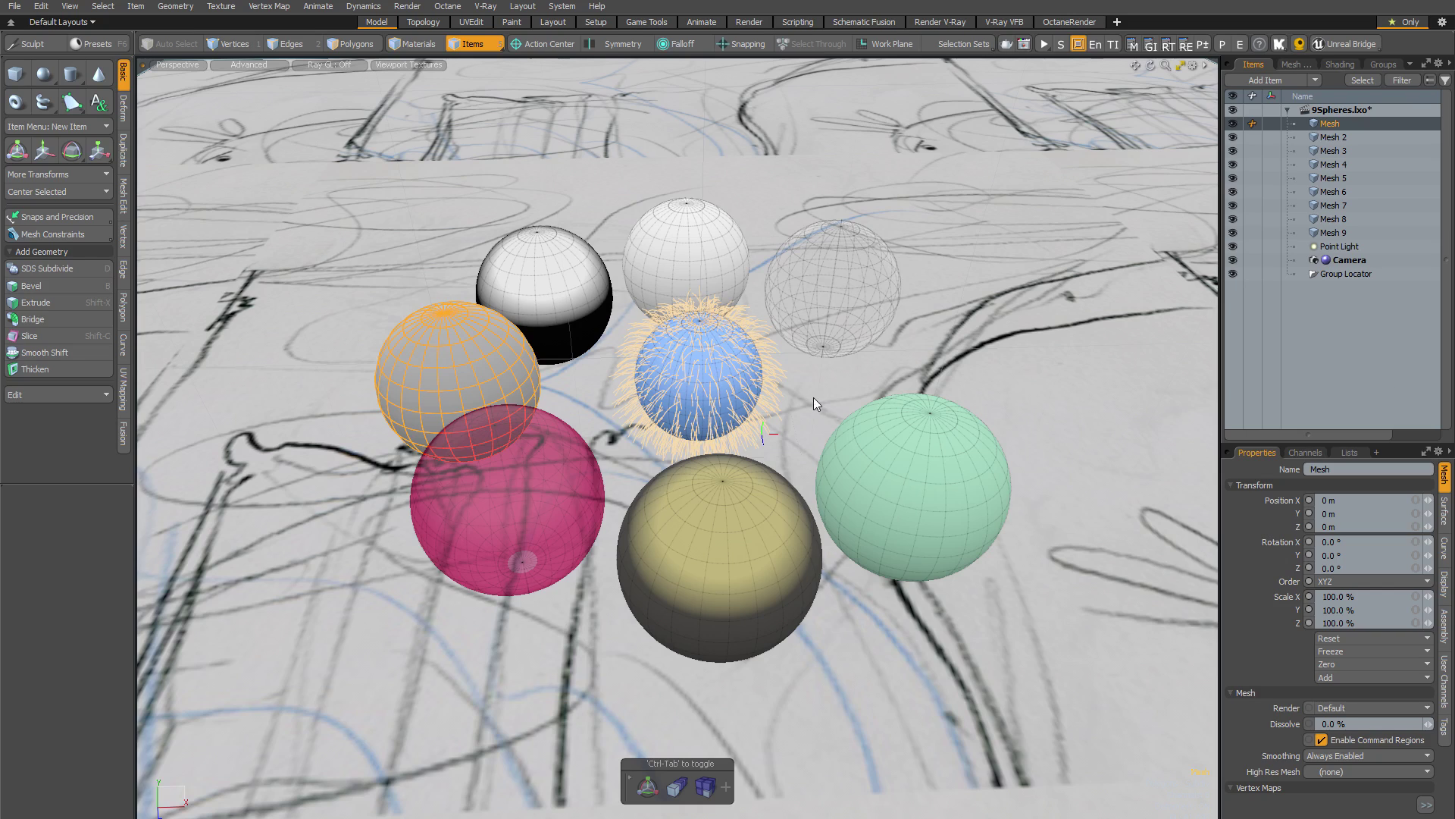
Step: Make the inactive meshes invisible so only the selected sphere is drawn, and restore their display
key("ctrl")
key("ctrl+q")
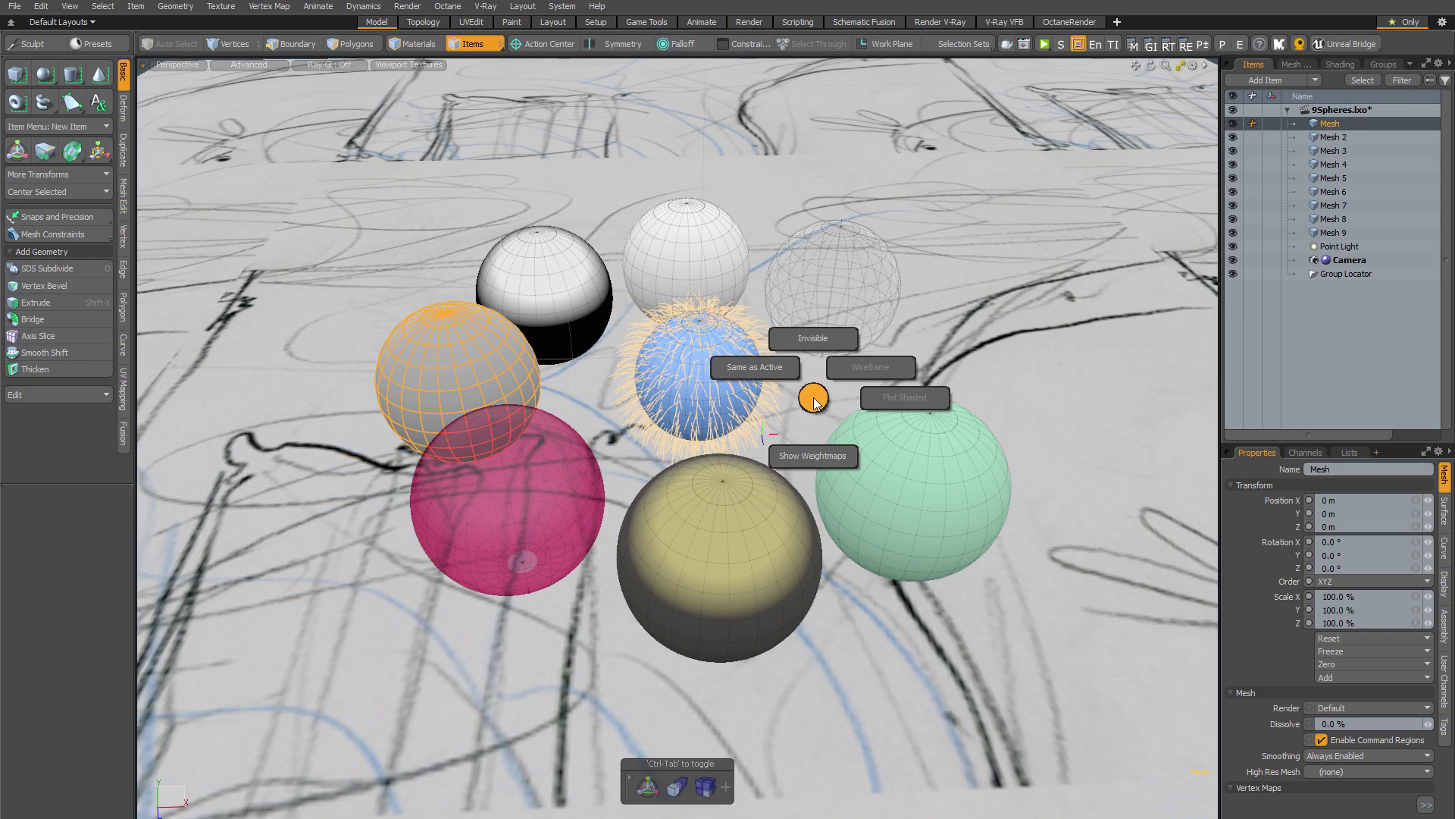
left_click(819, 331)
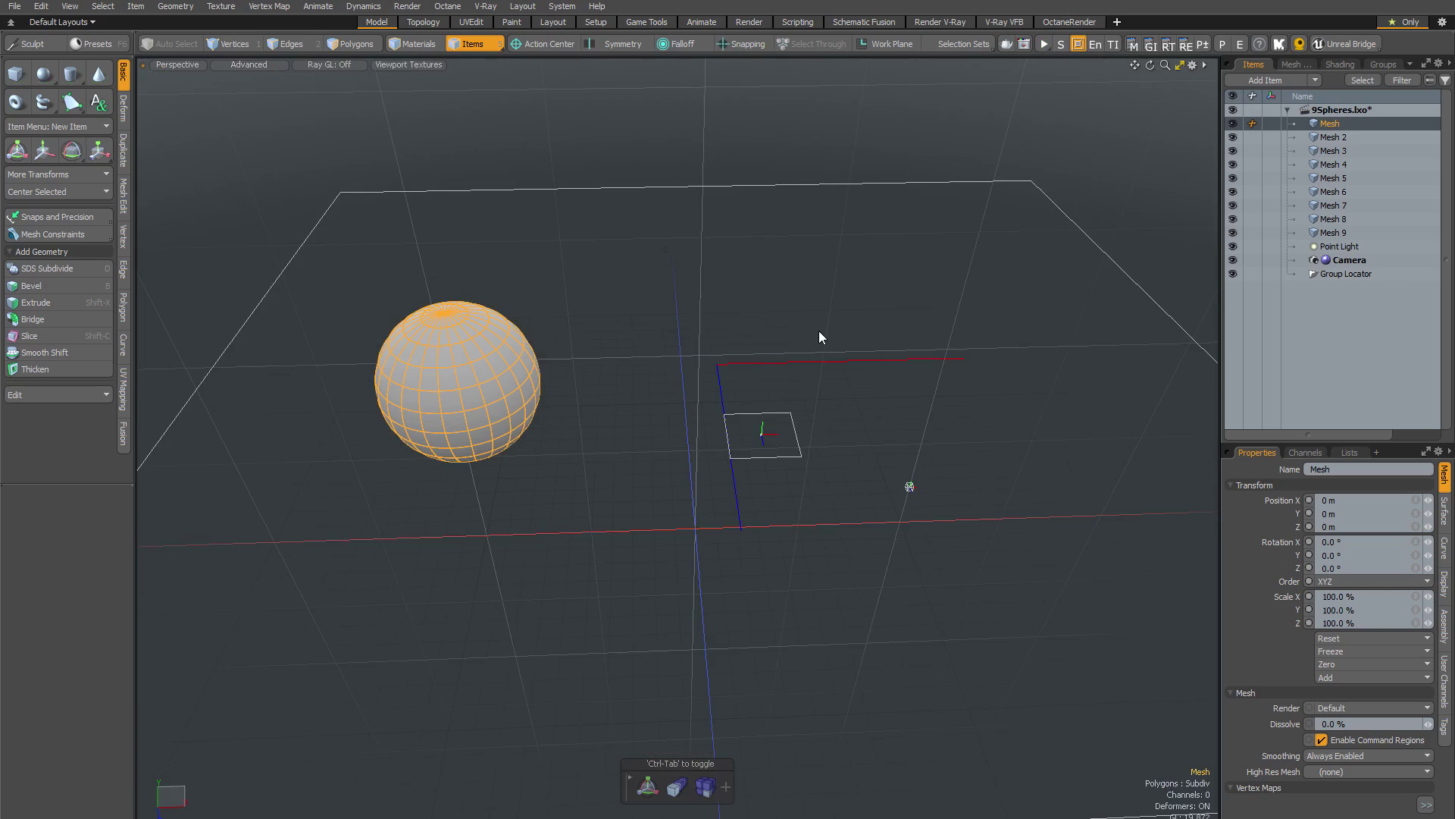
key("ctrl")
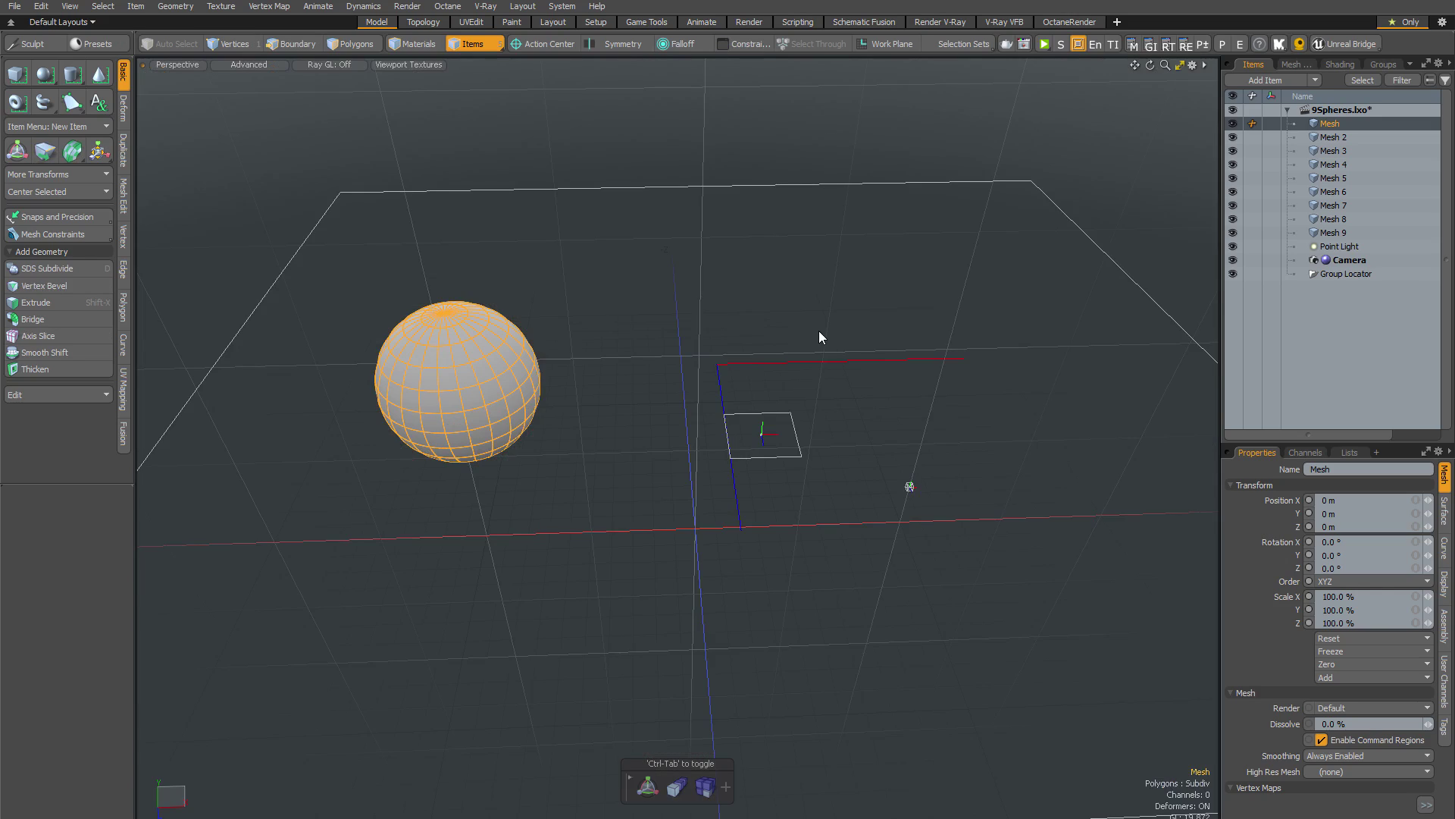
key("ctrl+q")
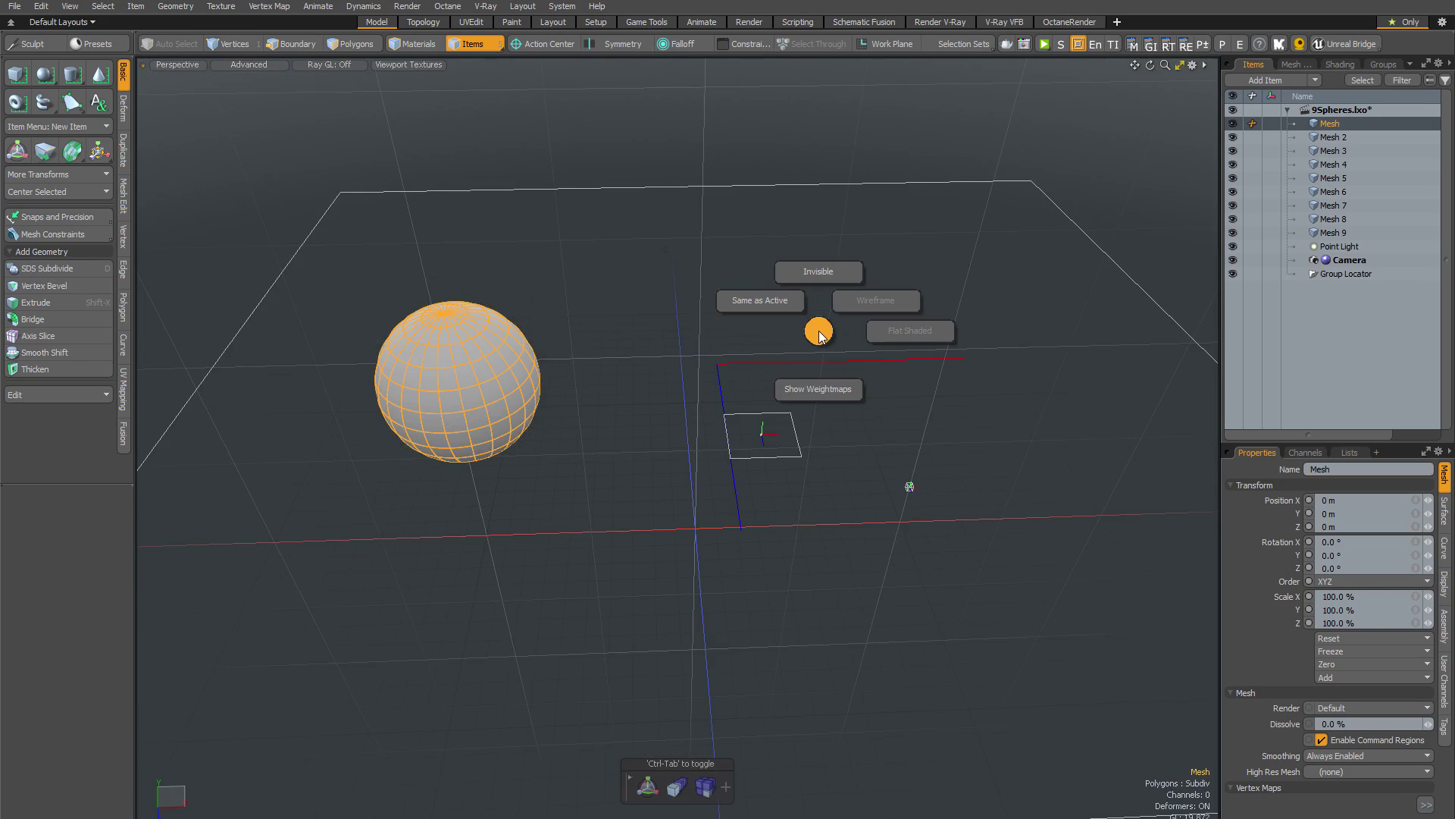
left_click(819, 272)
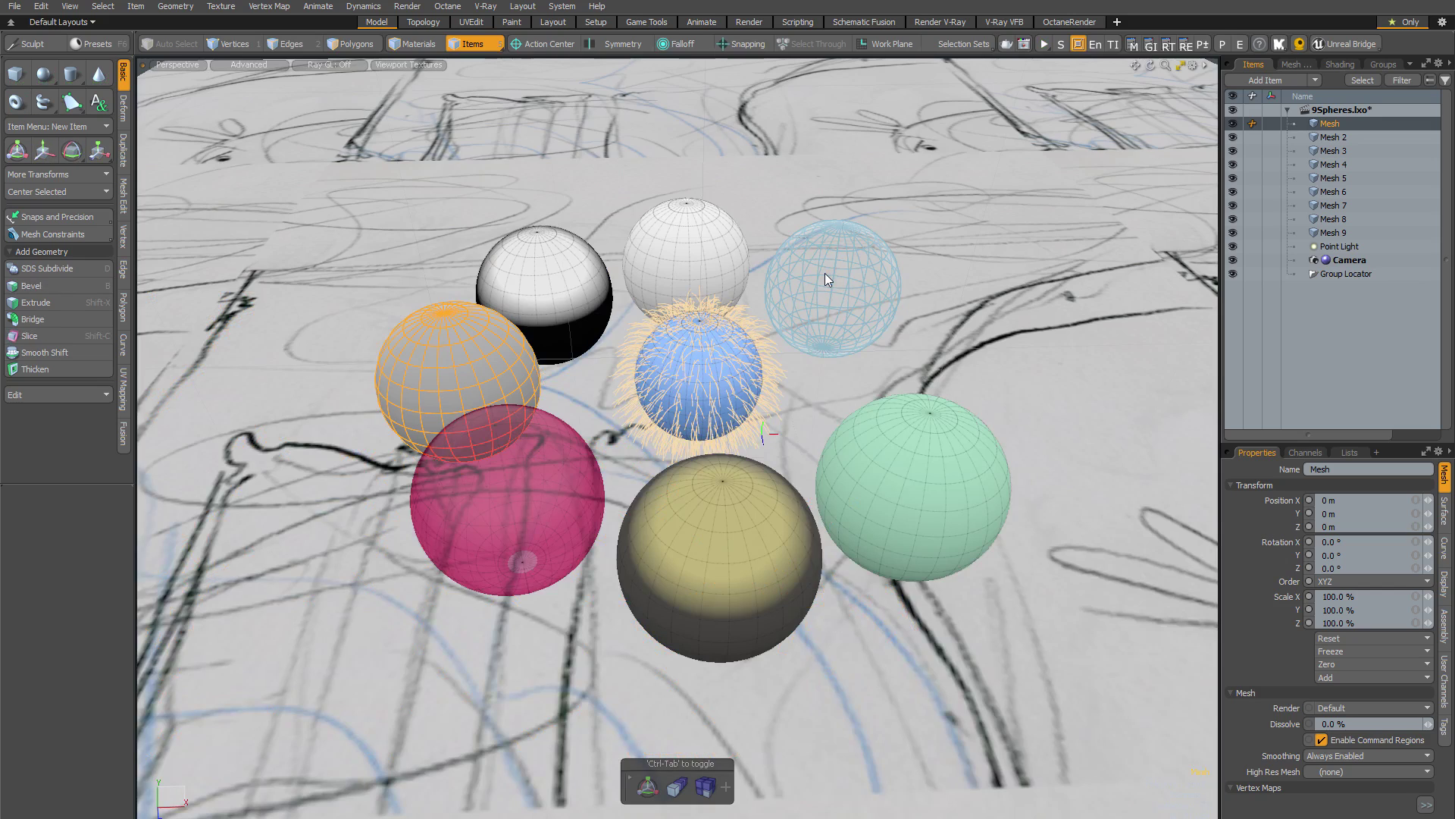
Step: Disable Make Inactive Same as Active in the 3D viewport properties for the inactive meshes
key("ctrl")
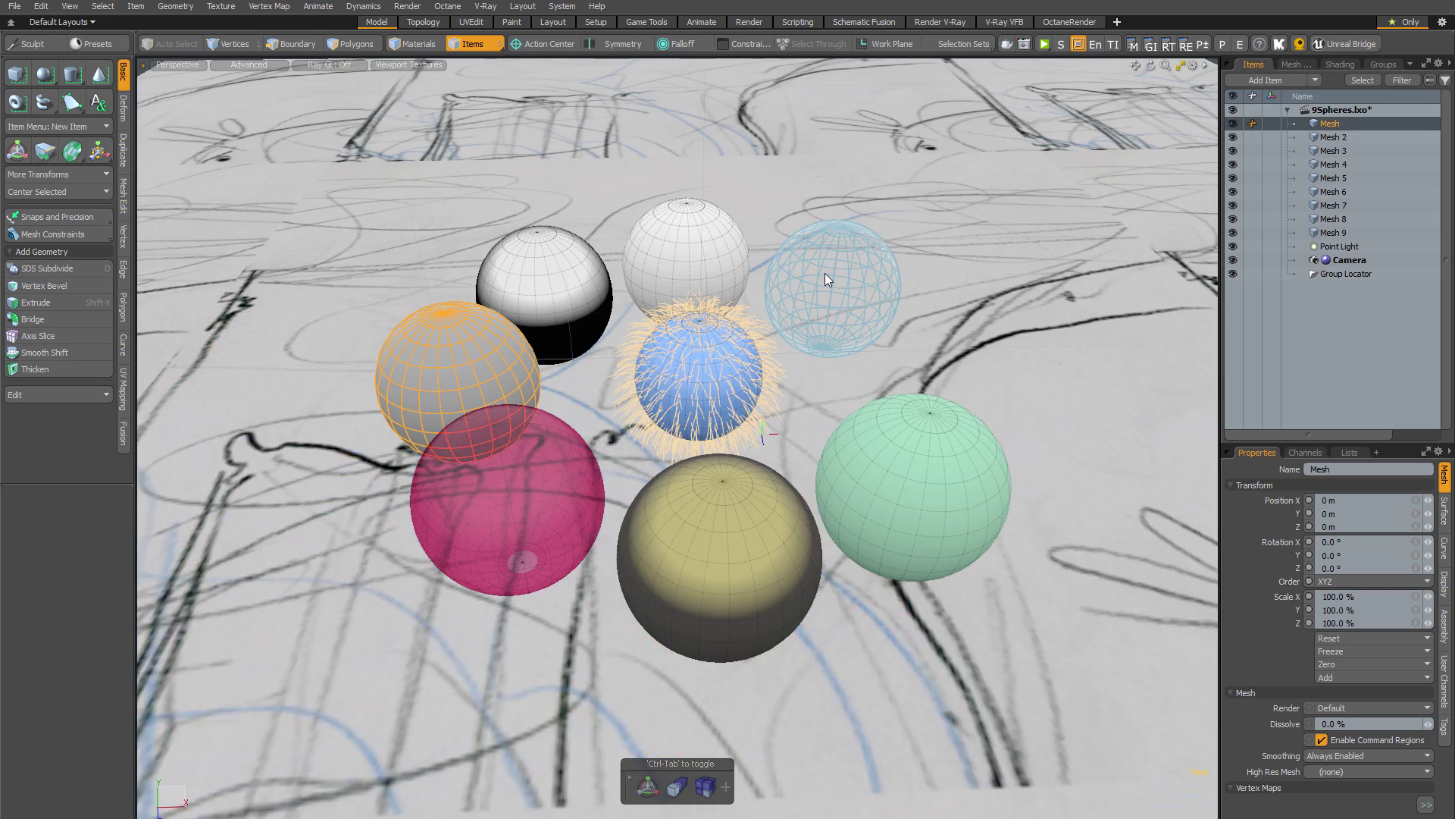
key("ctrl+q")
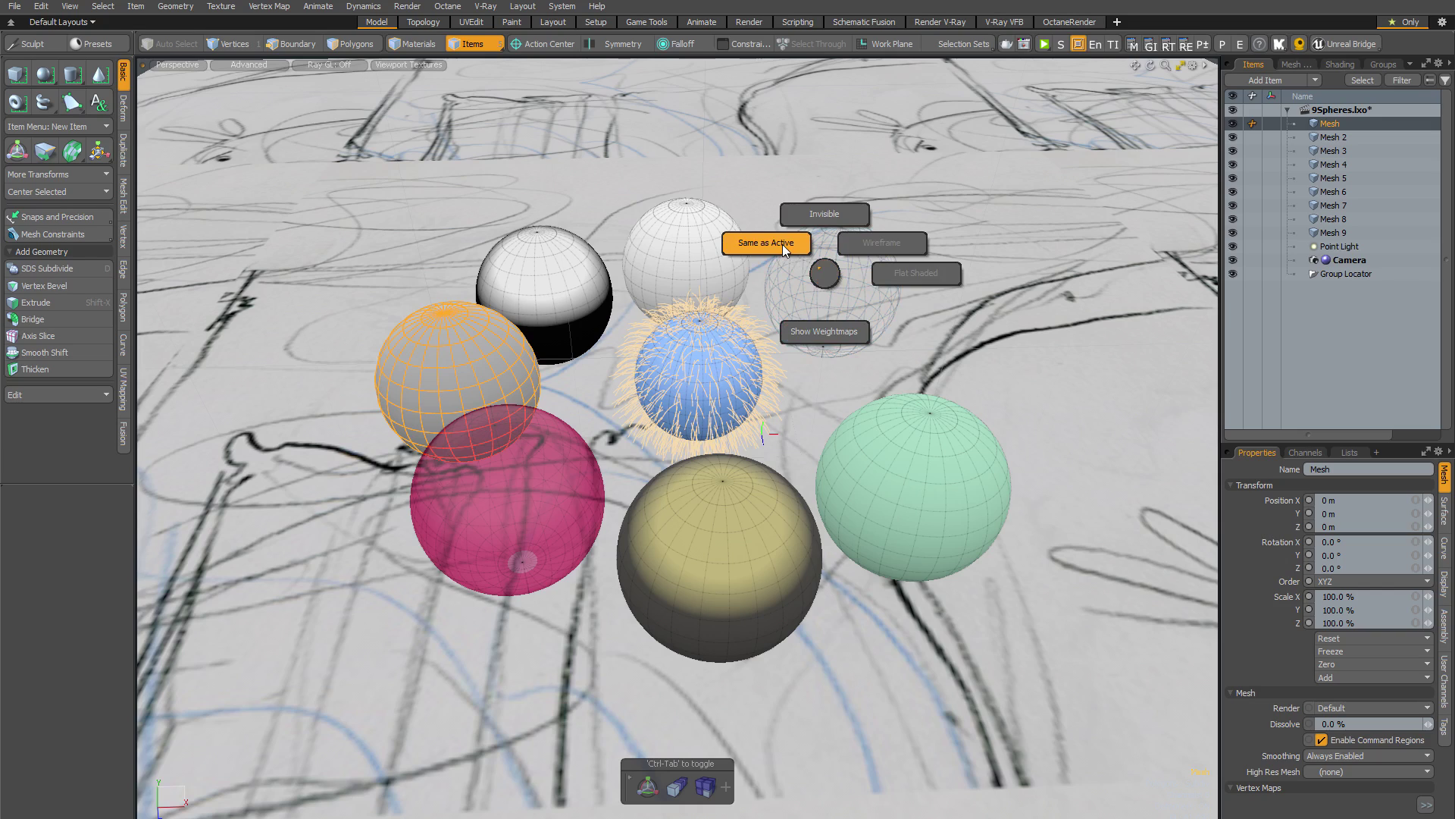
left_click(824, 274)
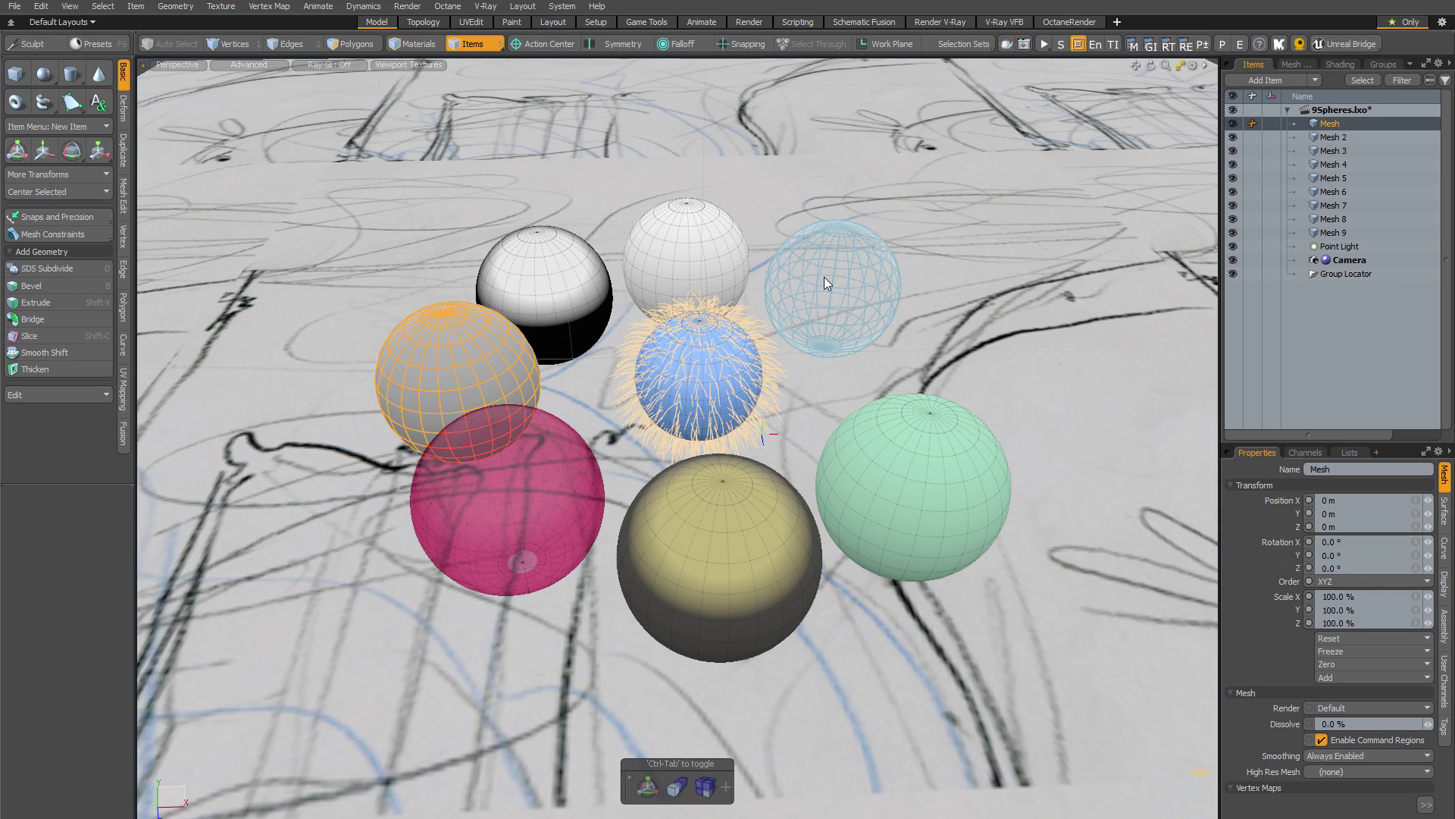
key("o")
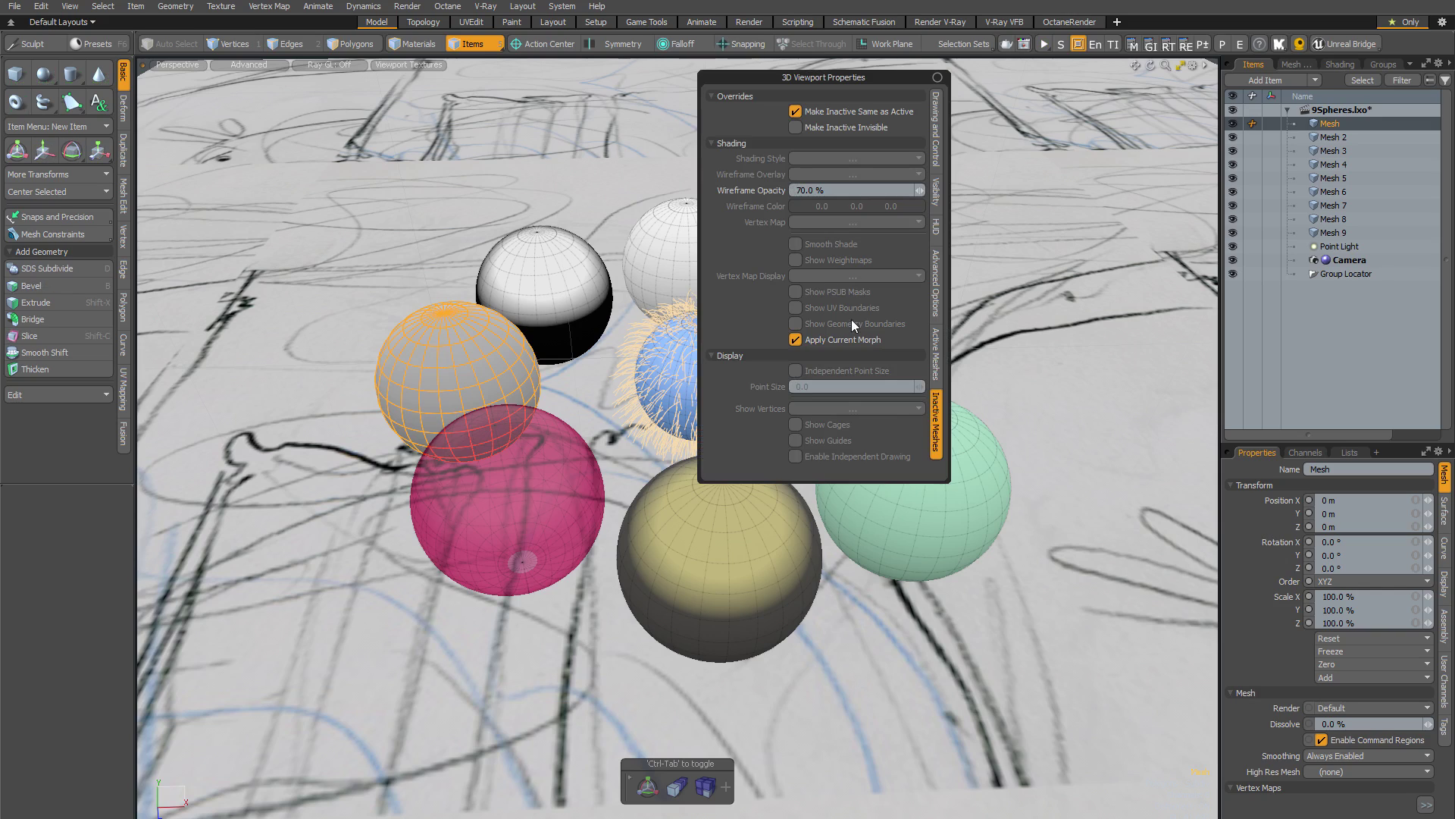
left_click(795, 111)
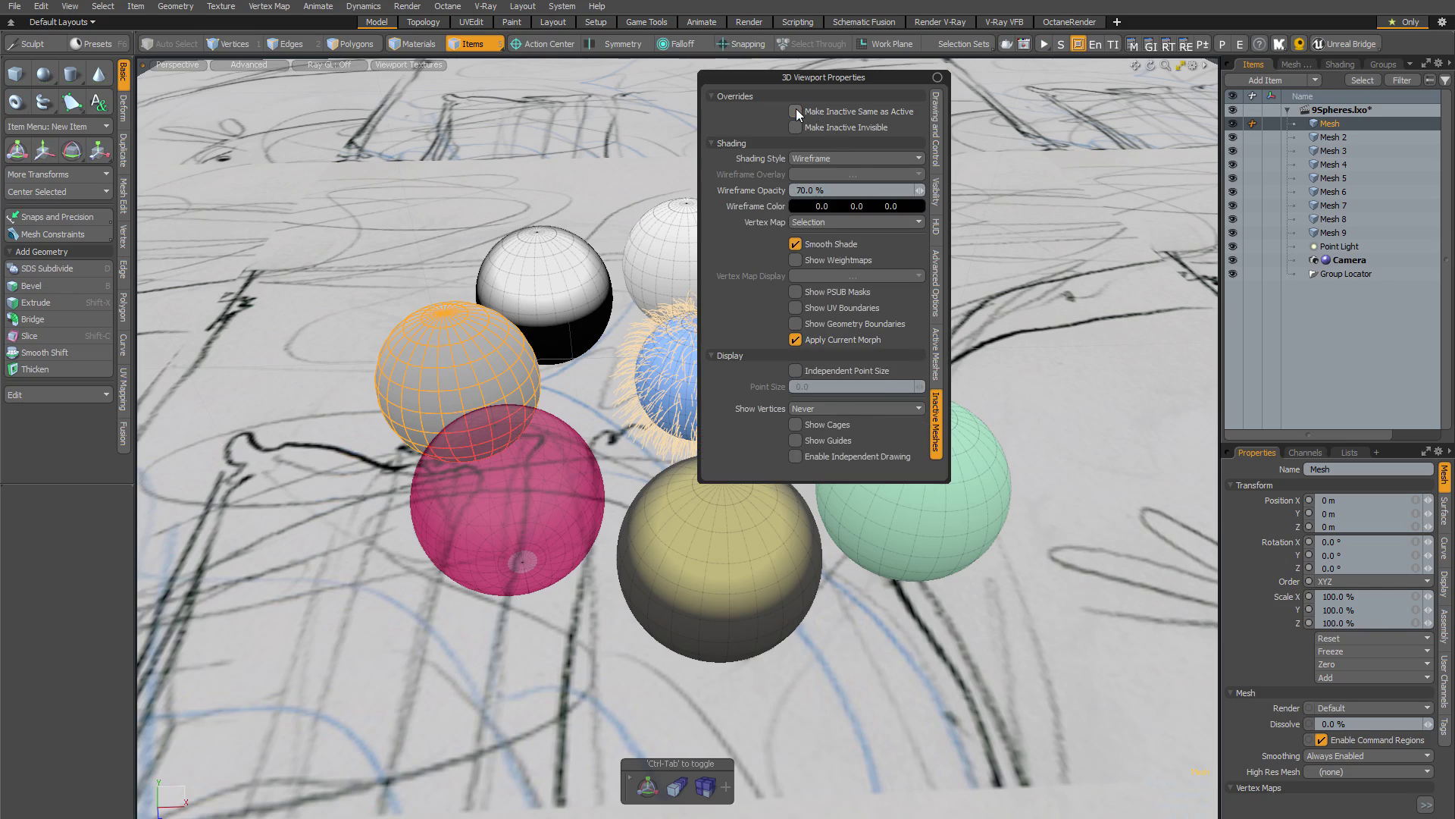
key("o")
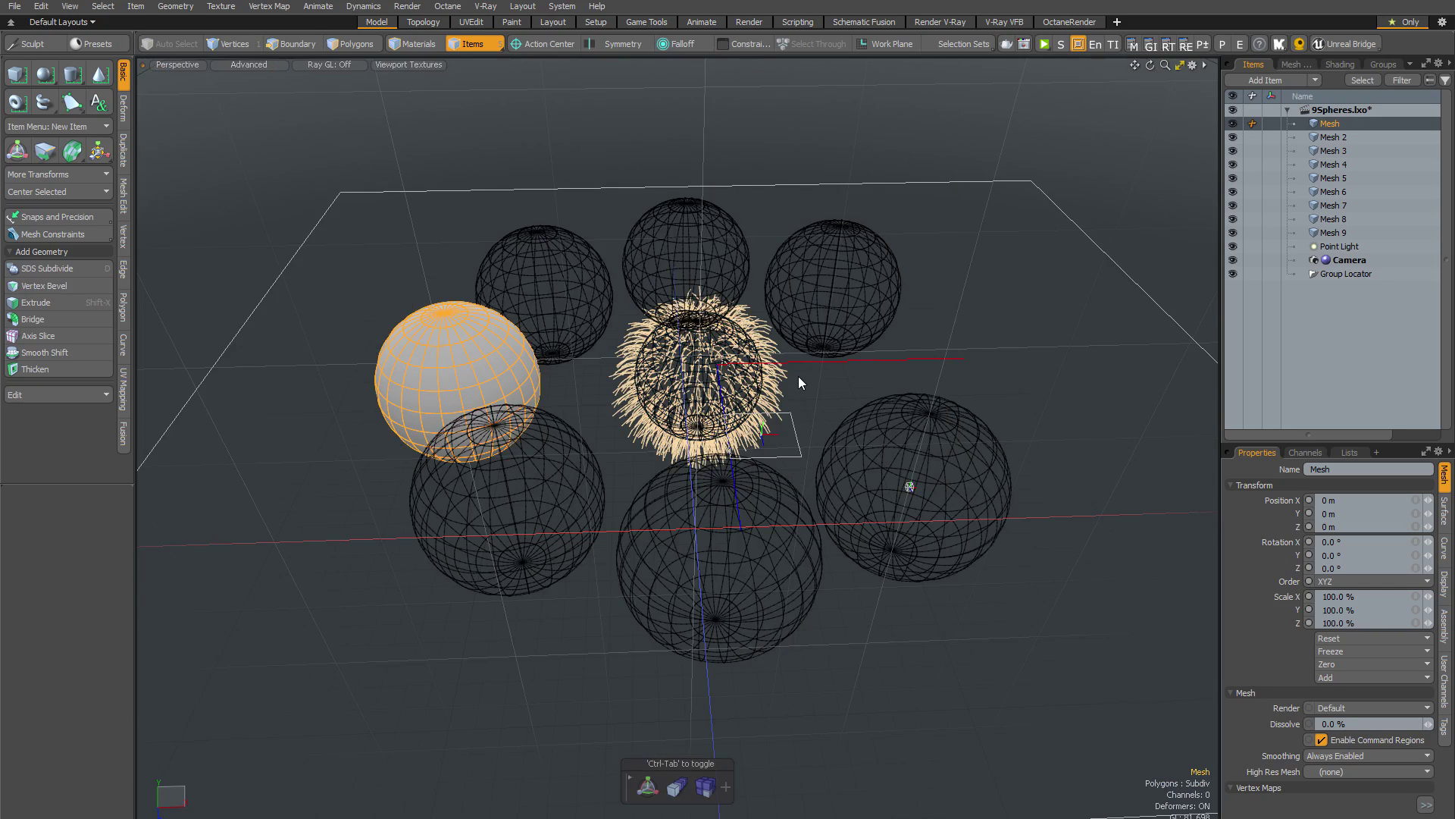
Step: Set the inactive meshes to display the same as the active mesh
key("alt+o")
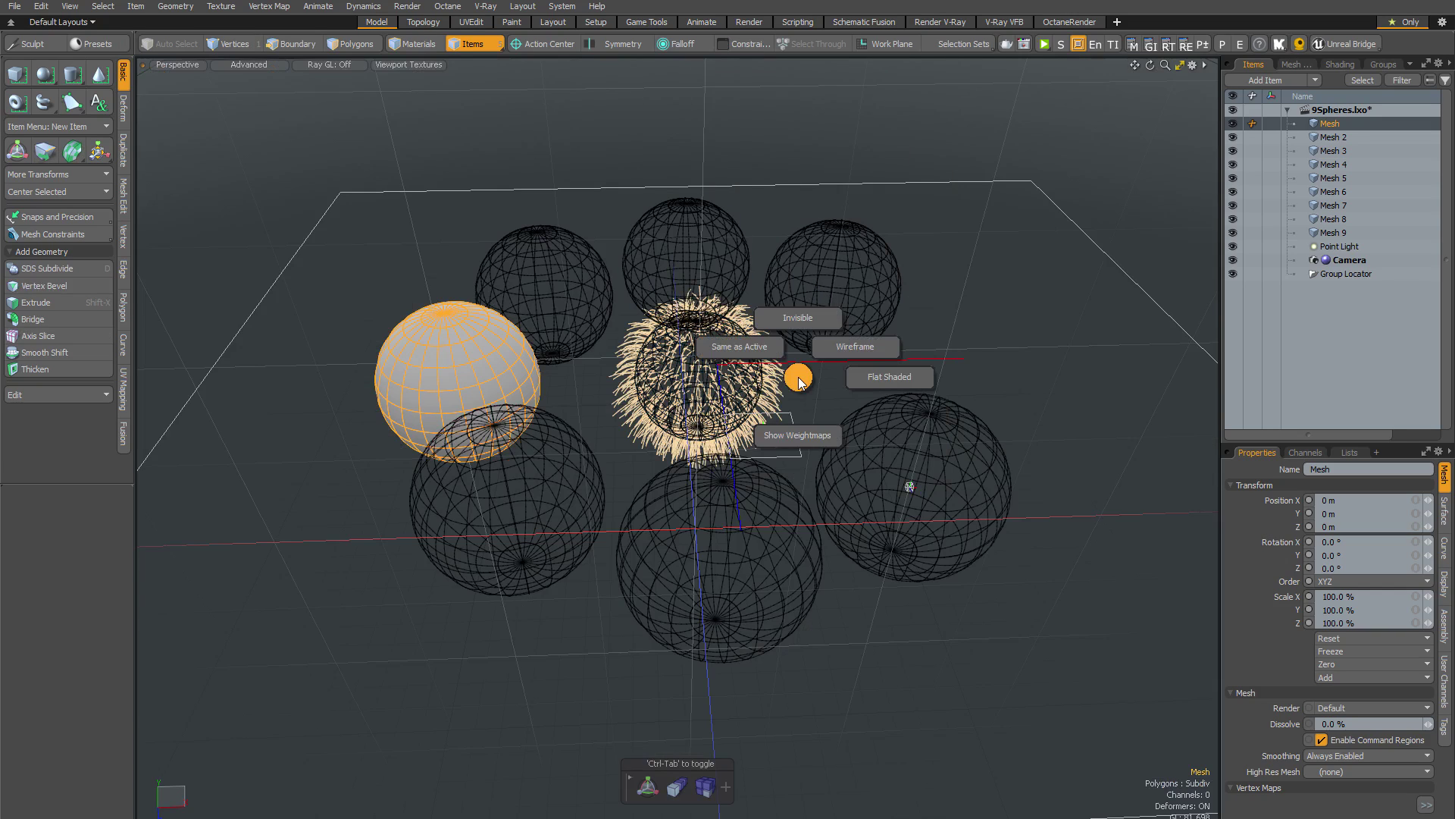
left_click(755, 342)
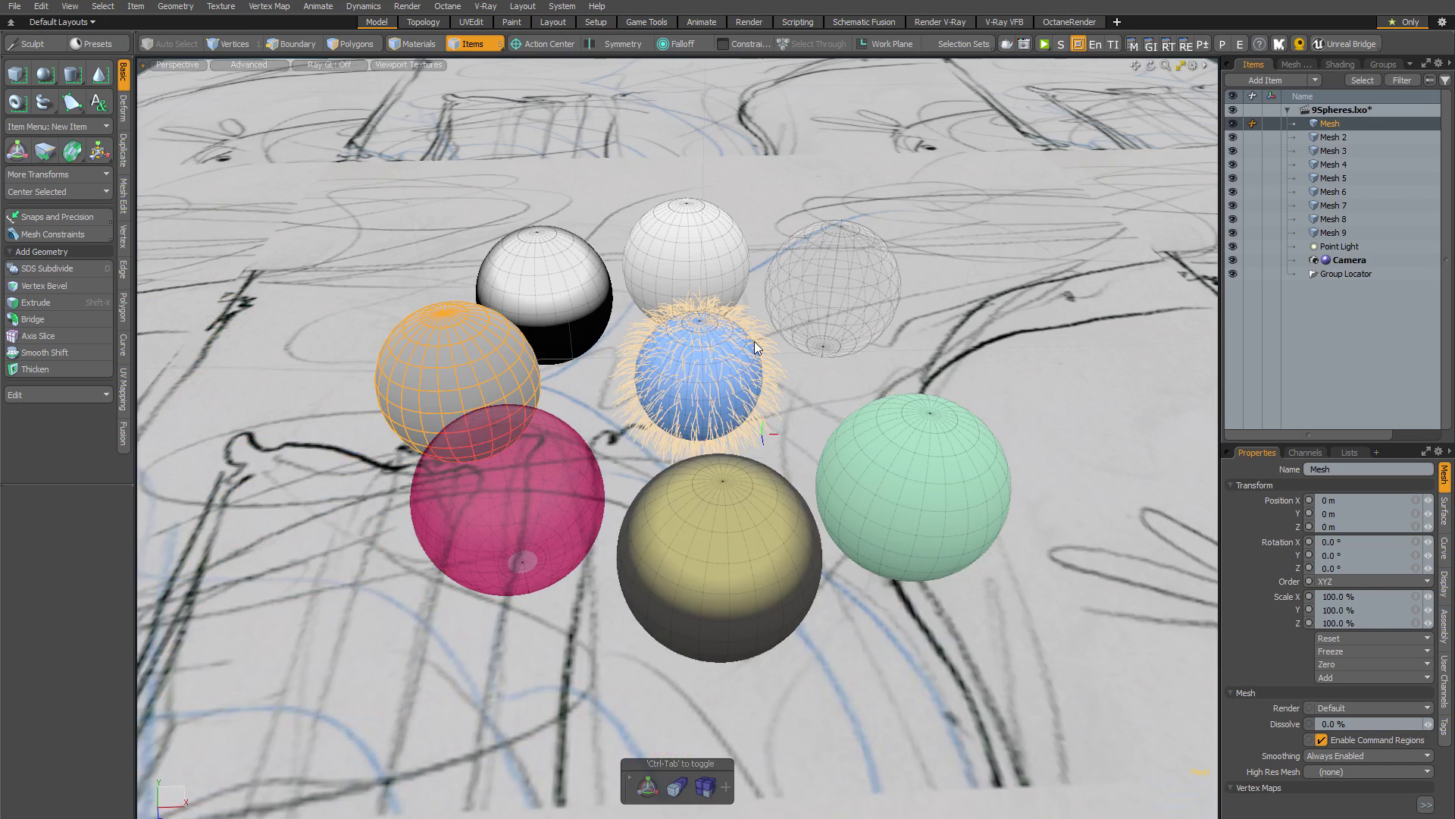
key("alt+o")
left_click(723, 312)
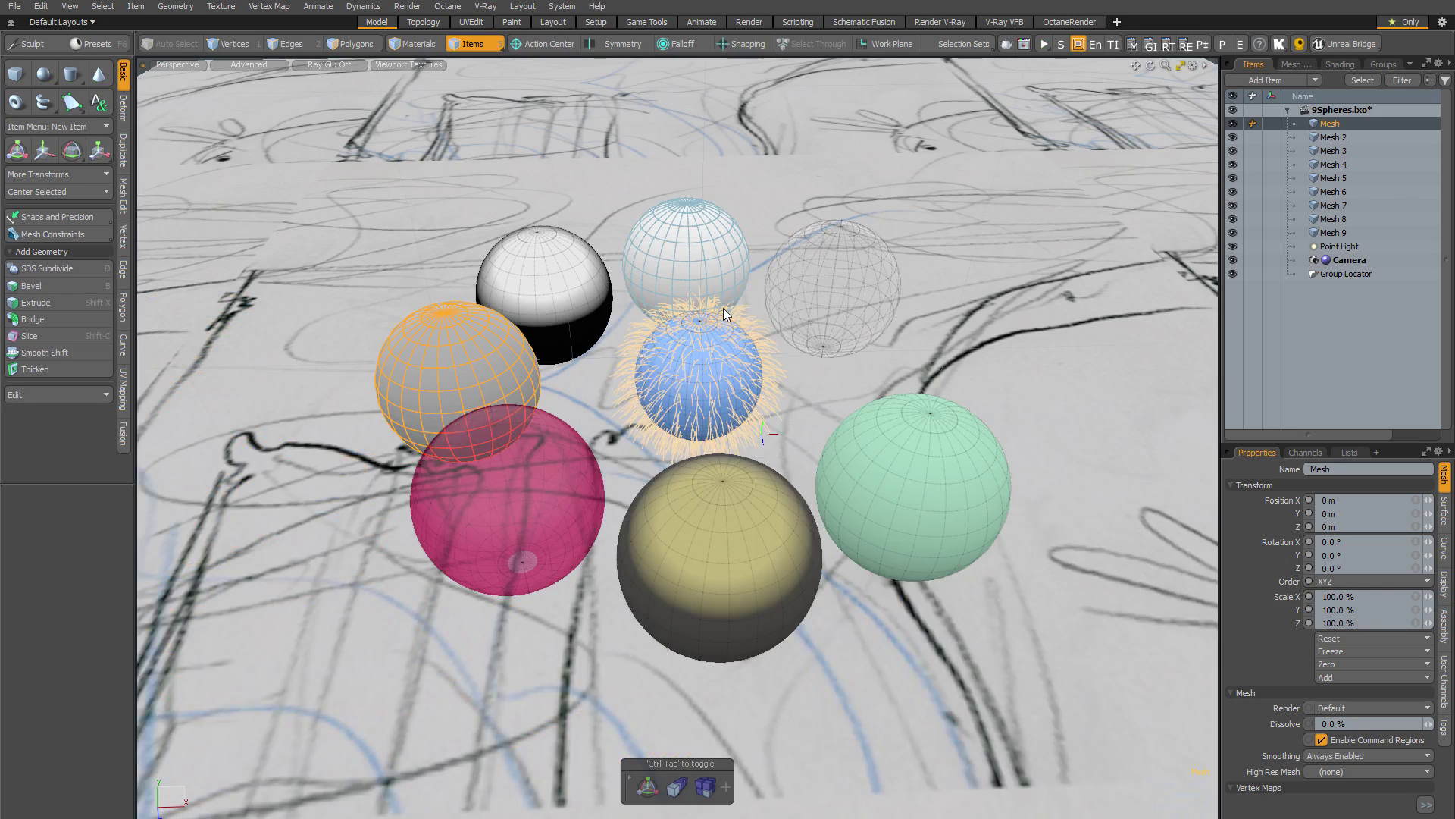
key("alt+o")
left_click(667, 279)
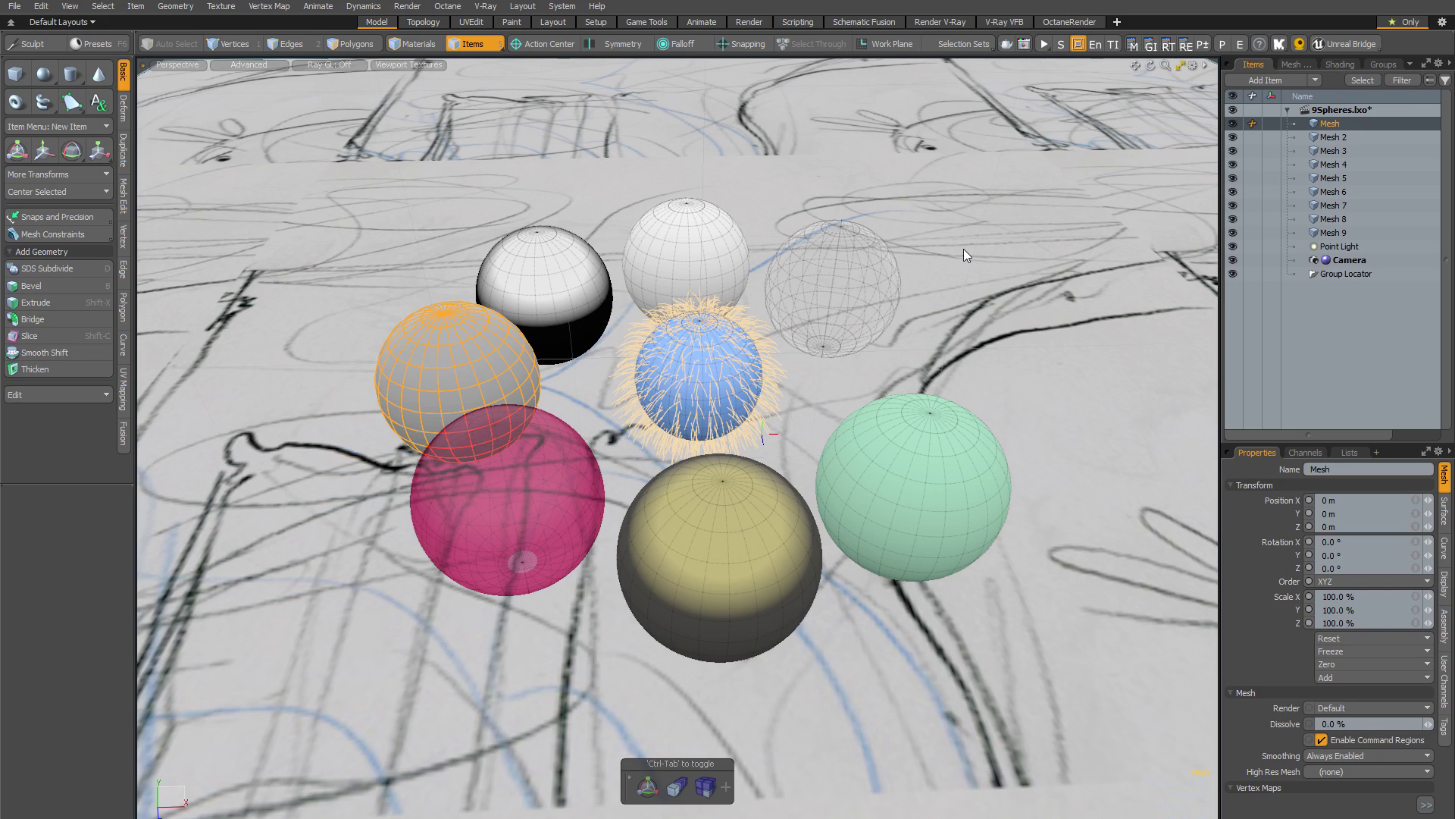
Step: View the scene in the four-view layout and through the camera, returning to the single perspective view each time
key("ctrl+space")
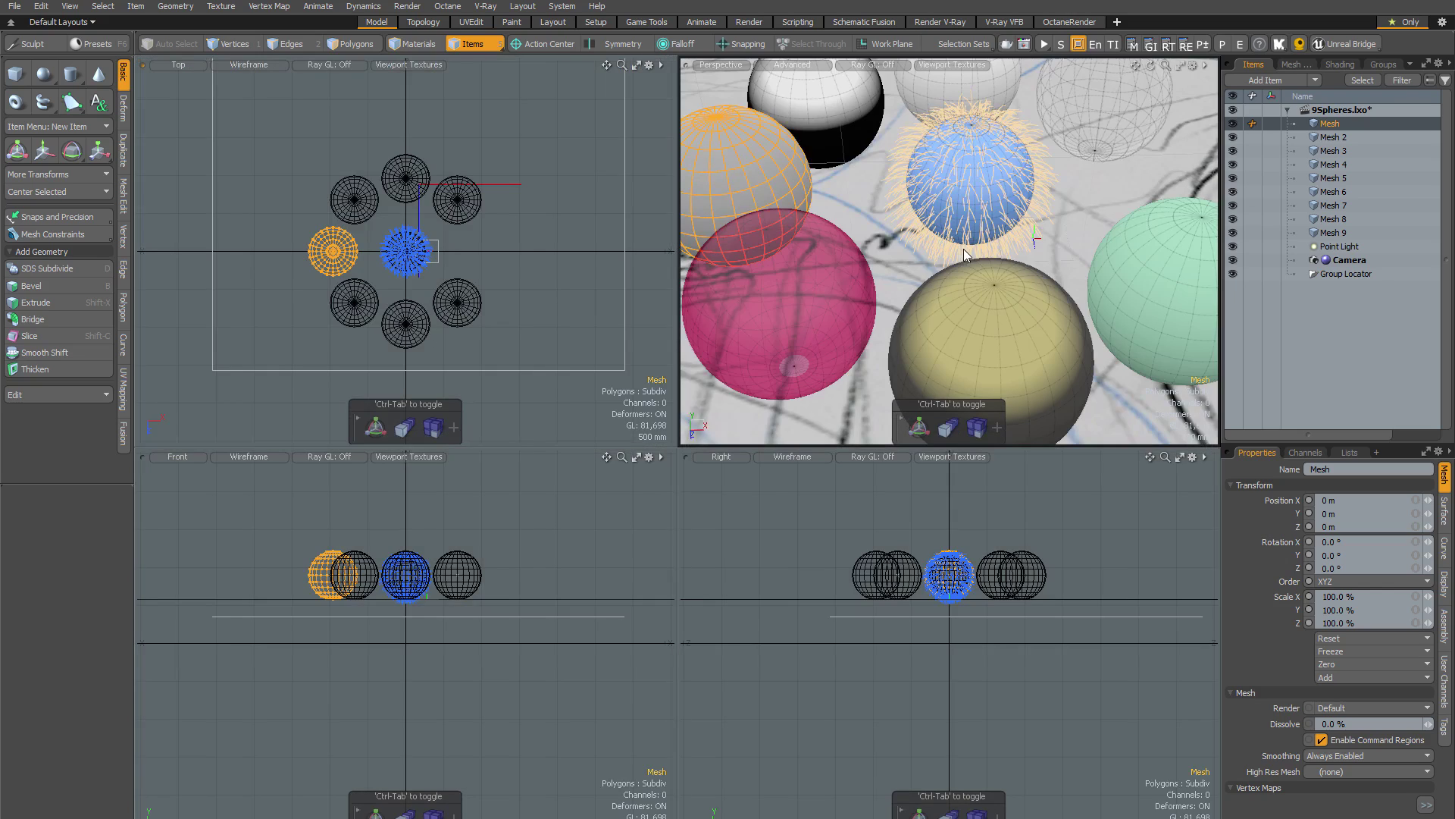
key("ctrl+space")
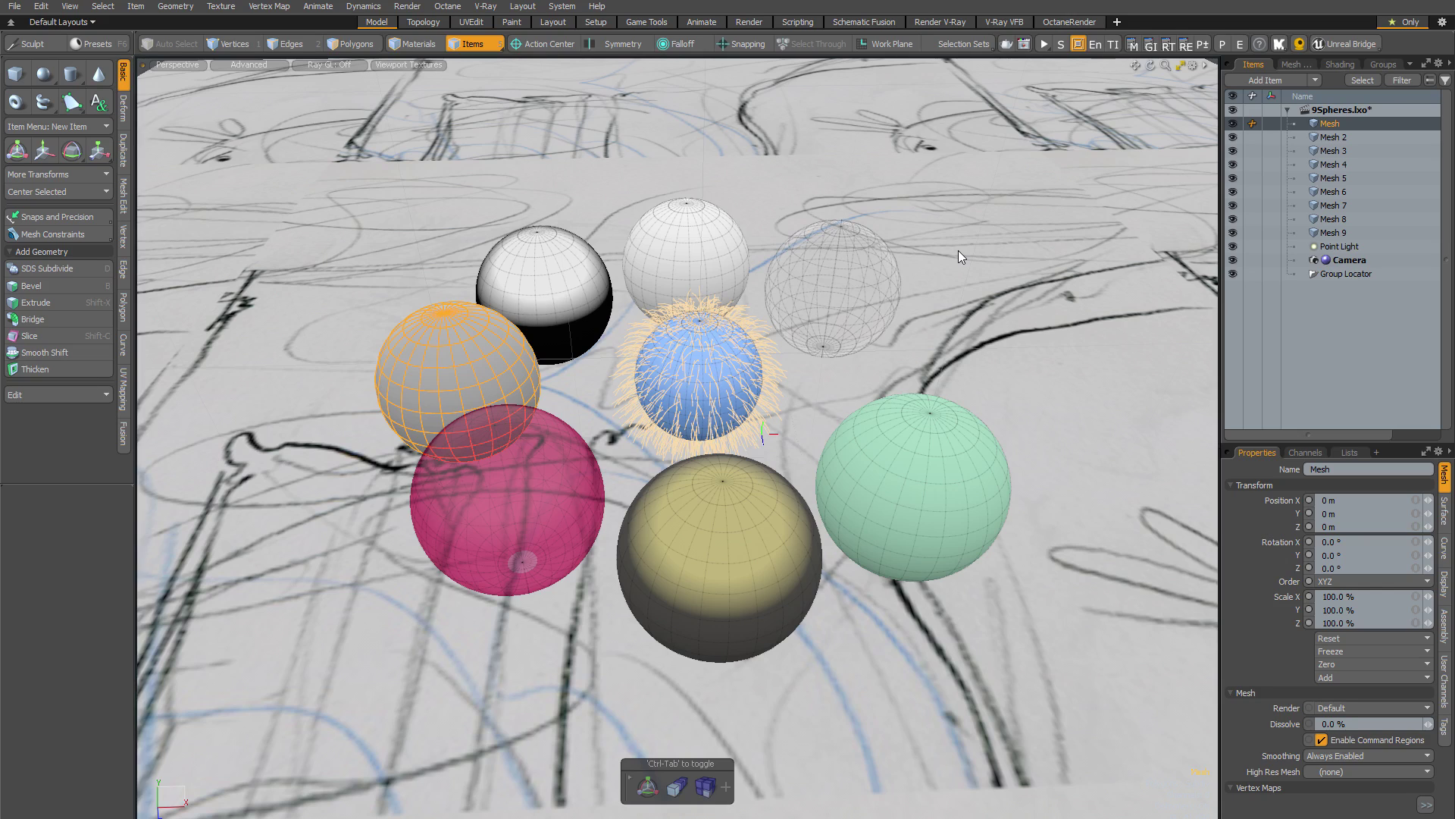
key("KP_0")
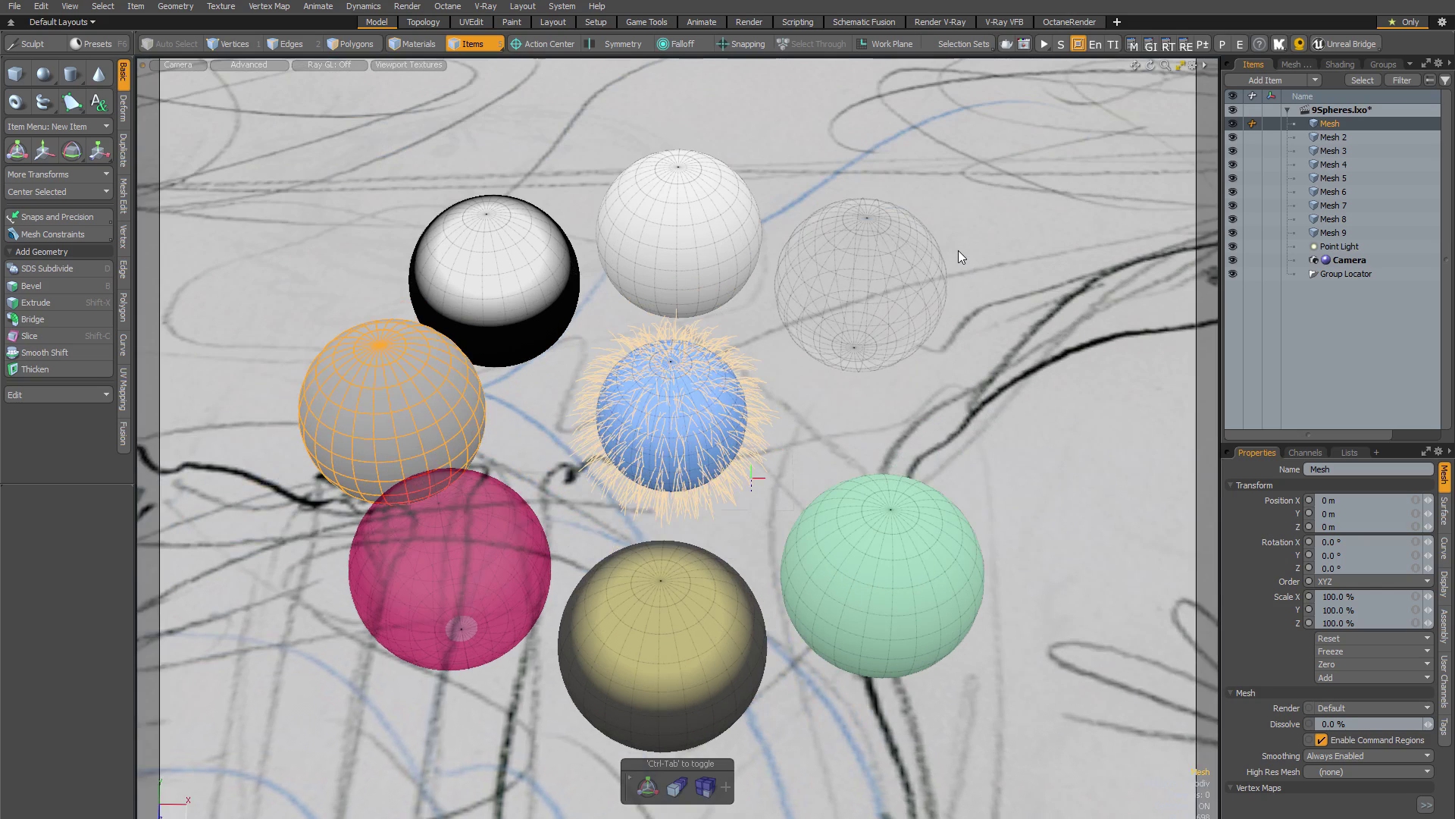
key("KP_0")
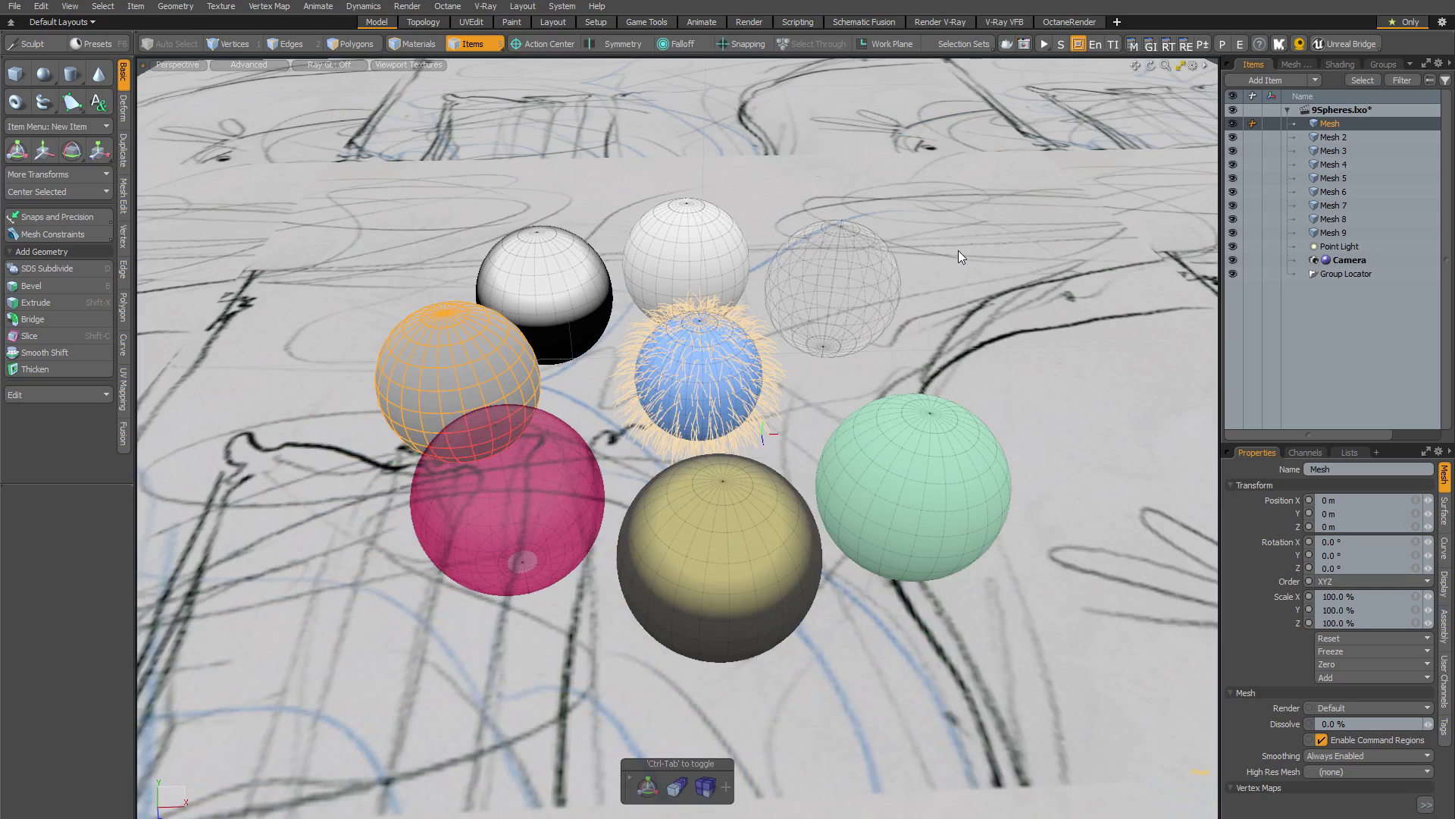
Step: Examine the spheres from the top, bottom, front, back, right and left, and return to the perspective view
key("KP_1")
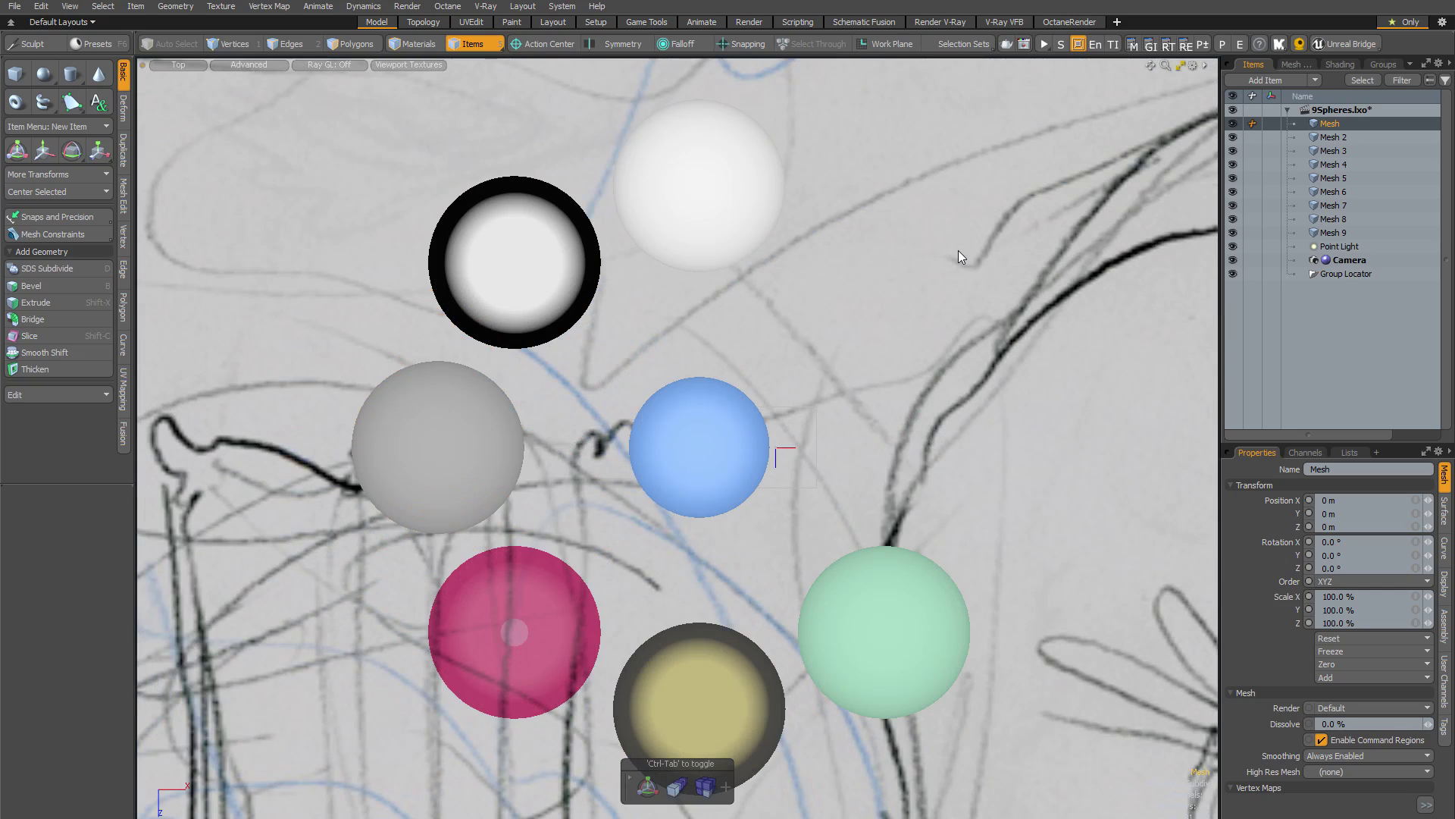
key("KP_2")
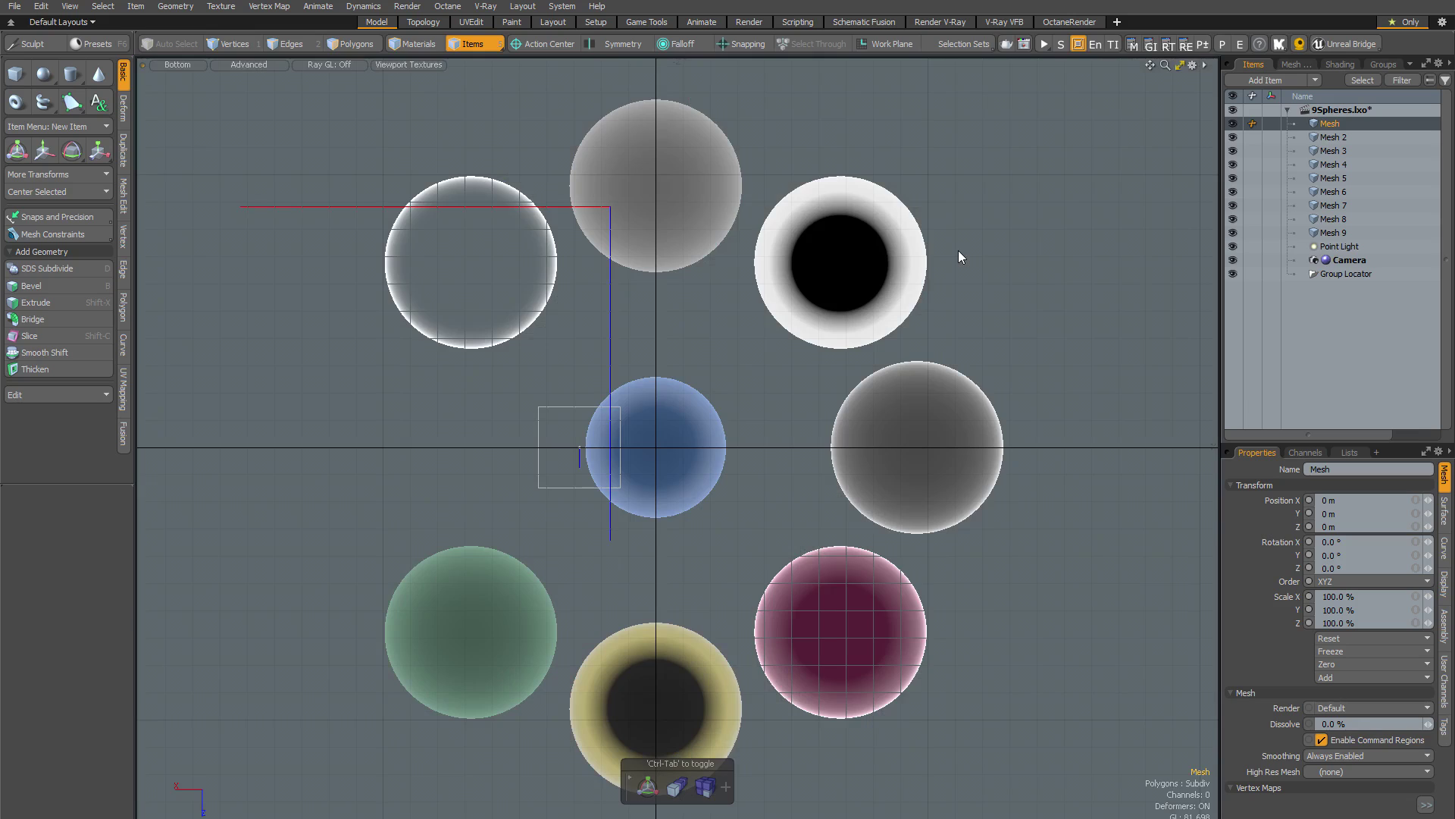
key("KP_5")
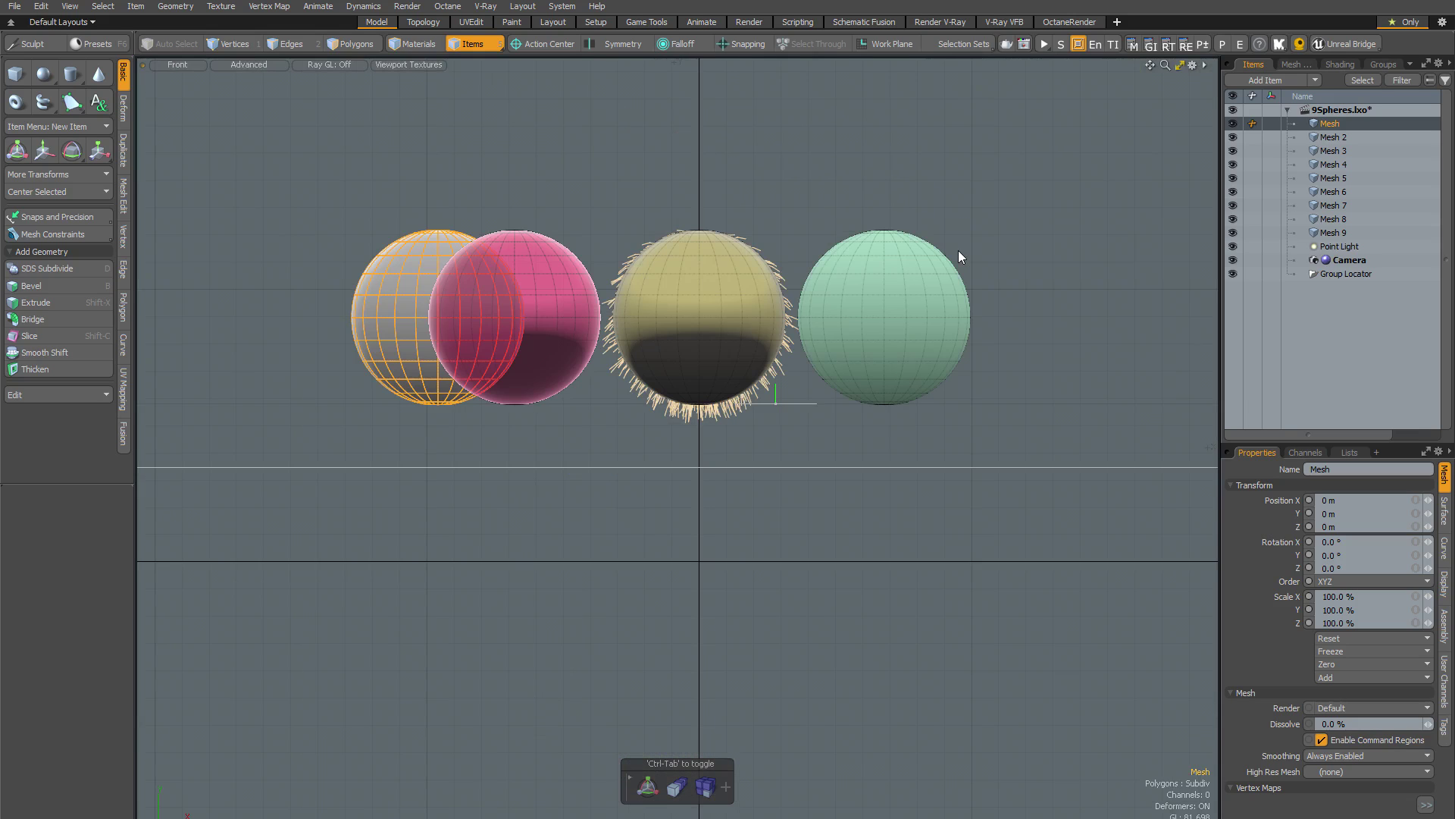
key("KP_6")
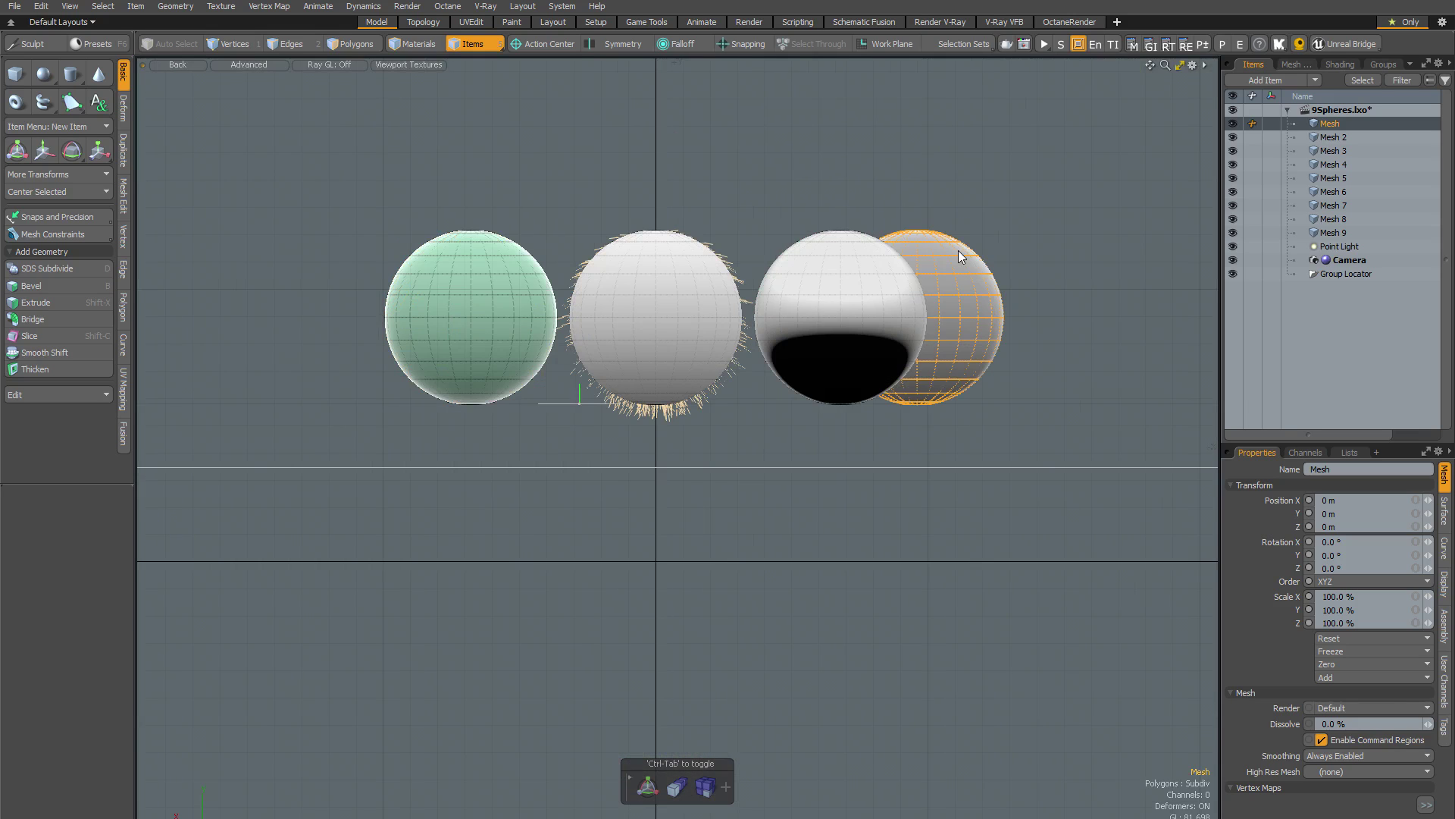
key("KP_4")
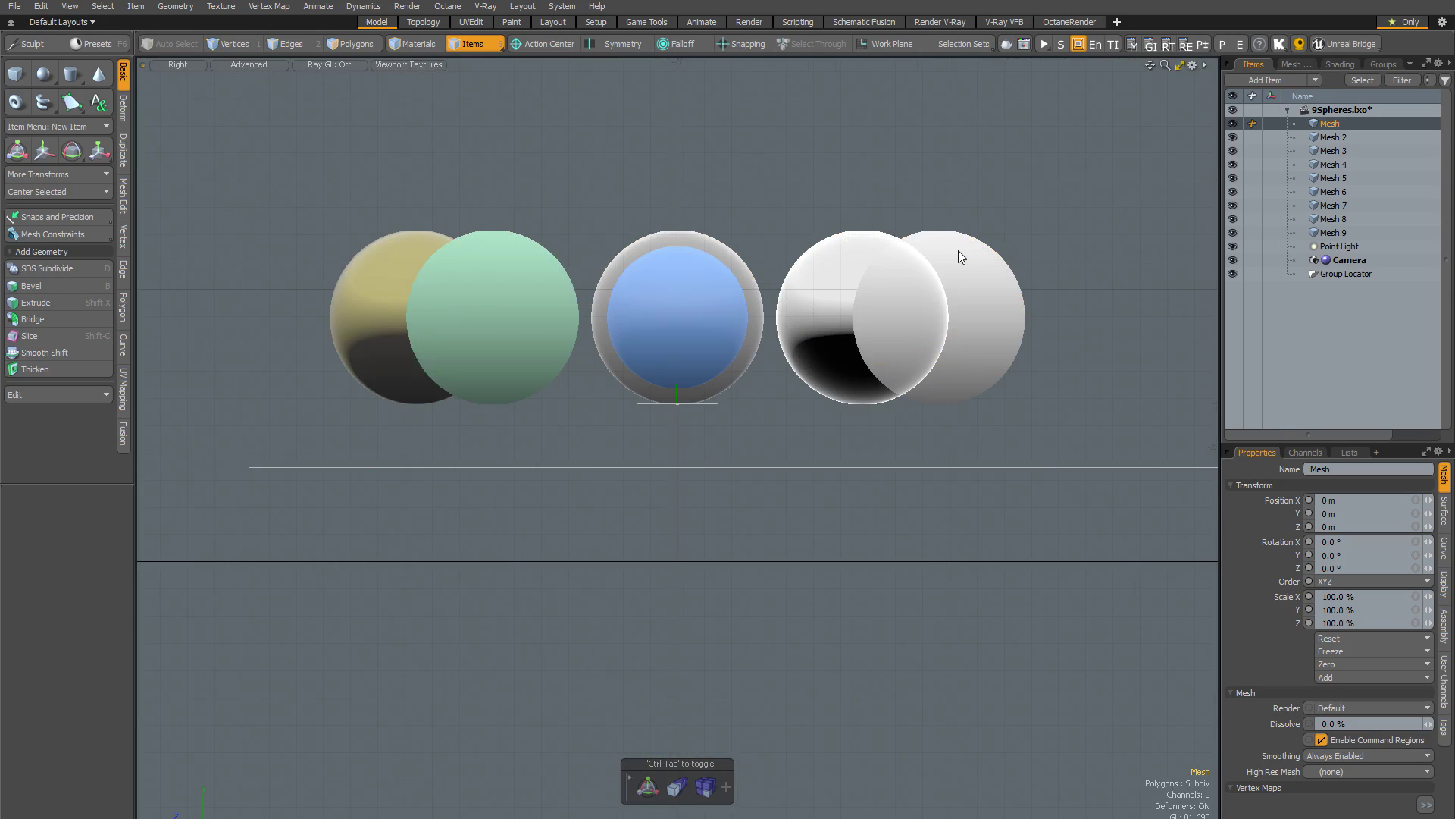
key("KP_6")
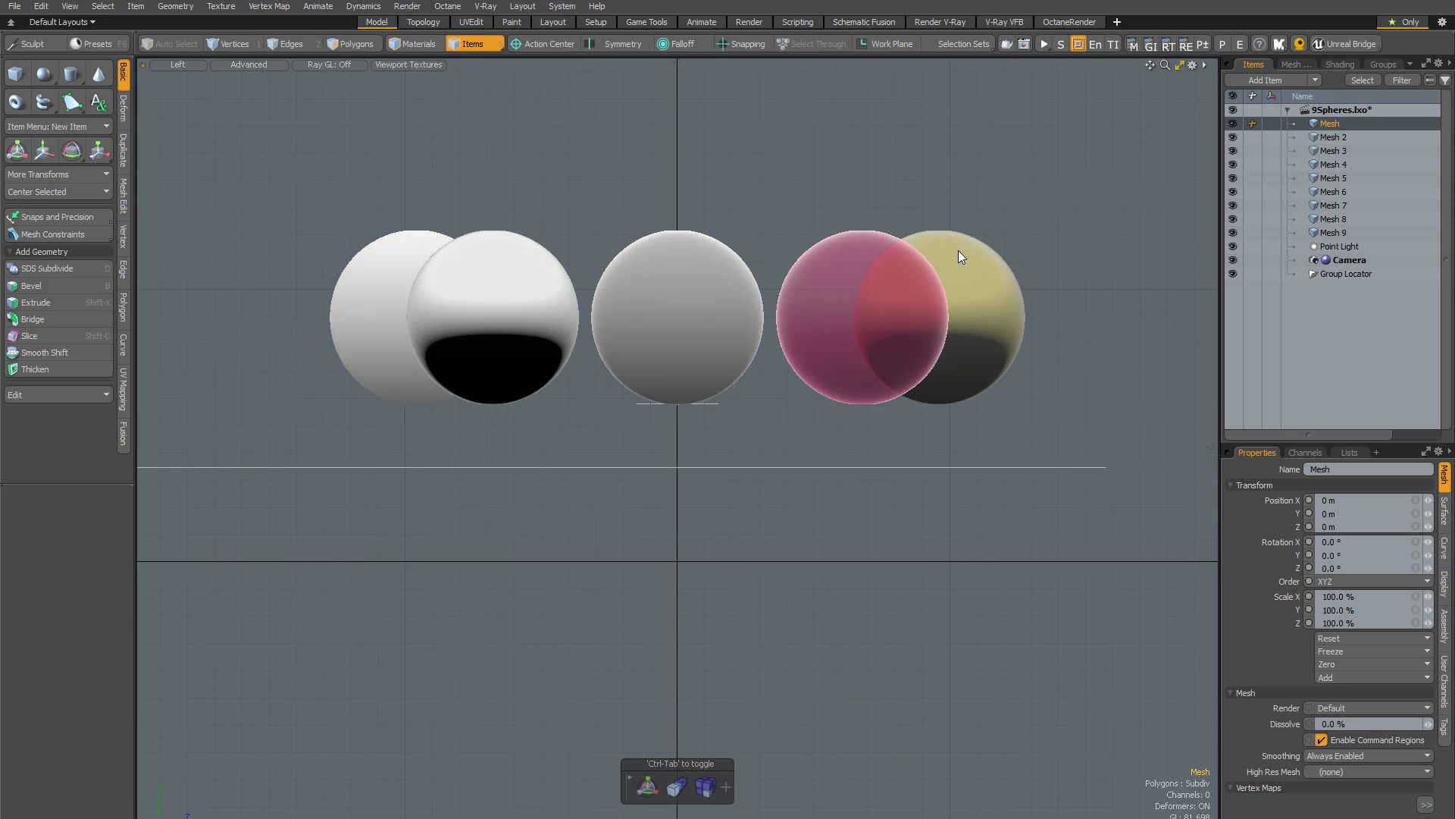
key("KP_0")
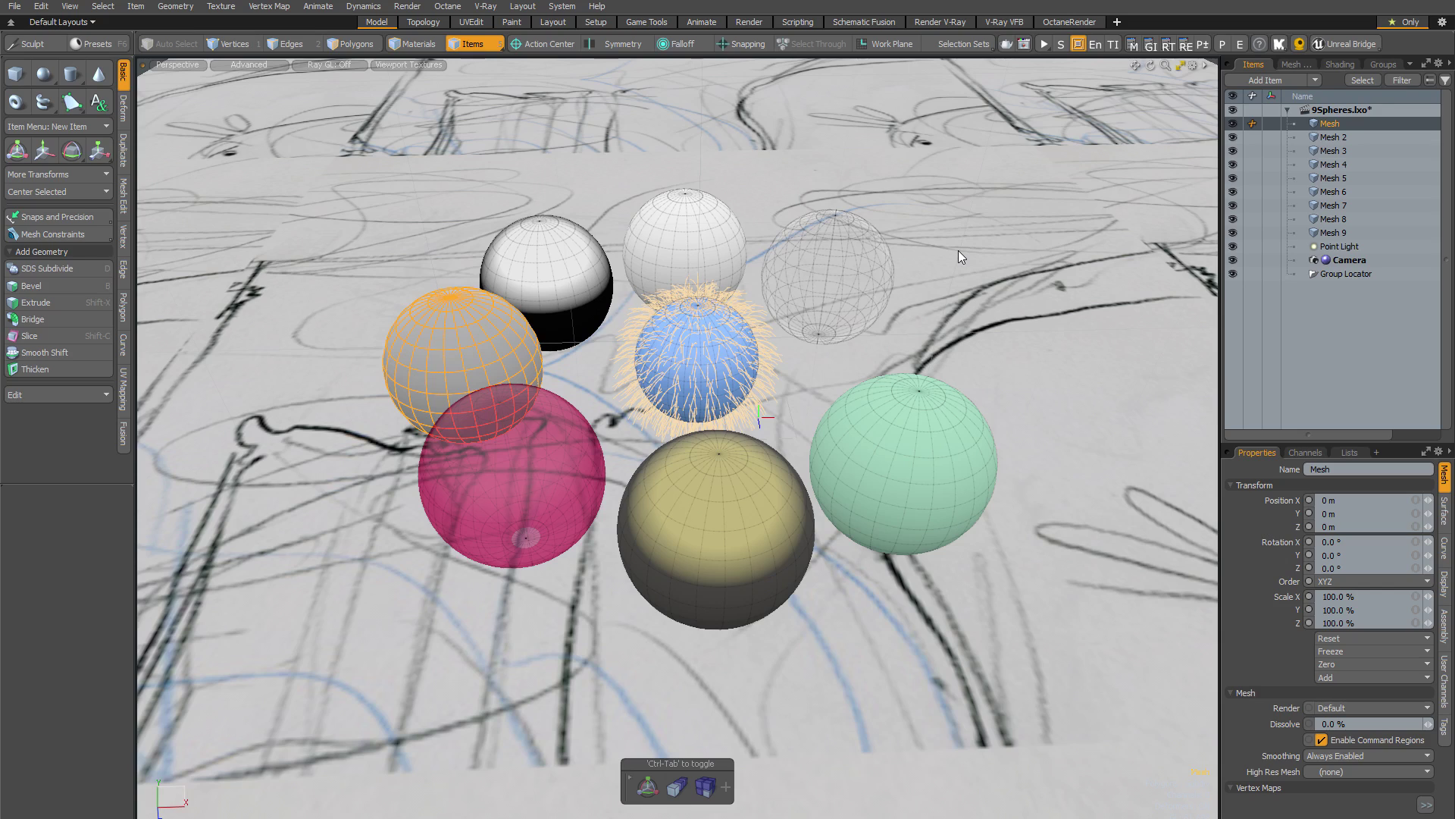
Step: Cycle the perspective viewport's shading through Shaded and Texture to Reflection
key("7")
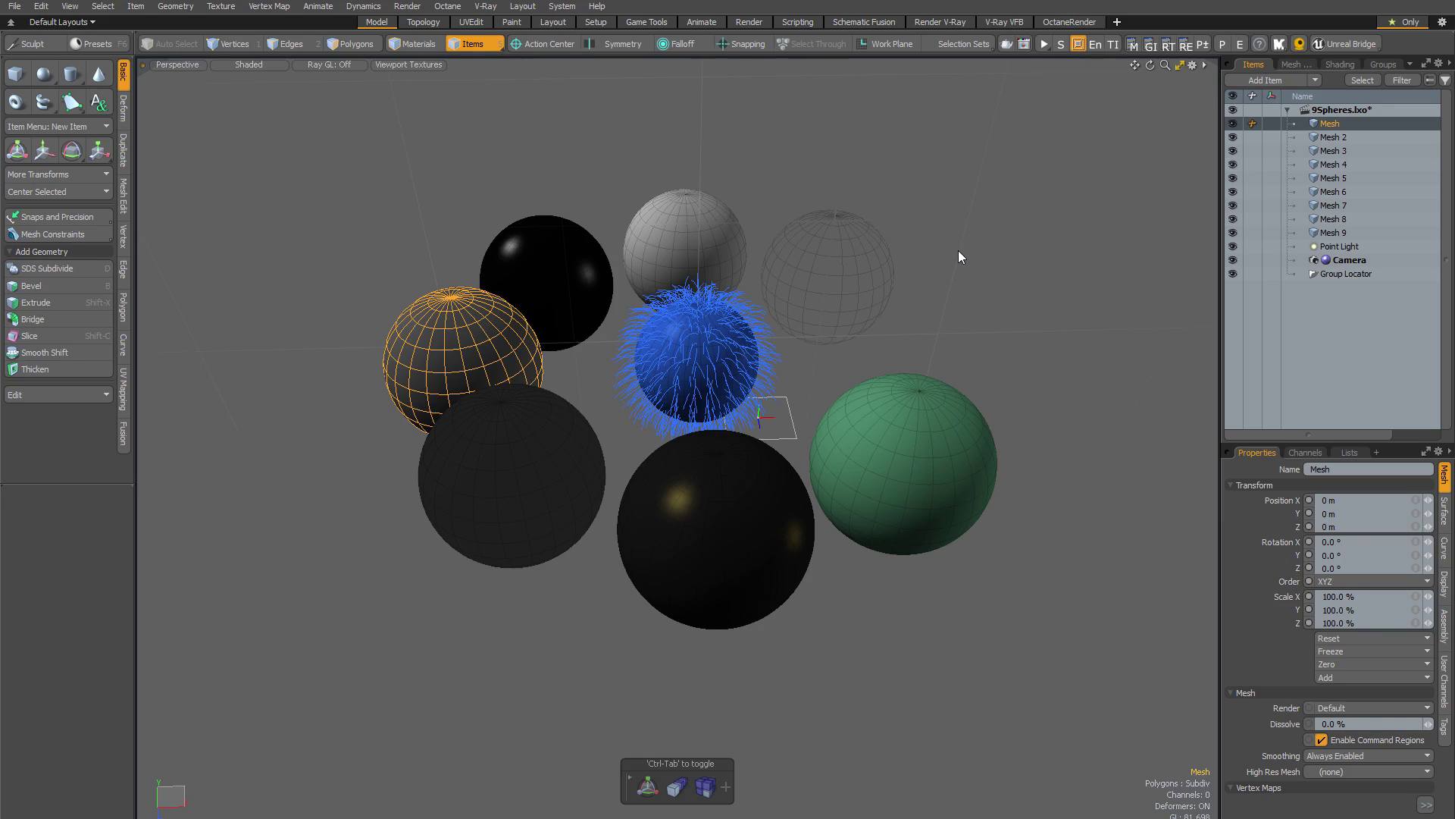
key("8")
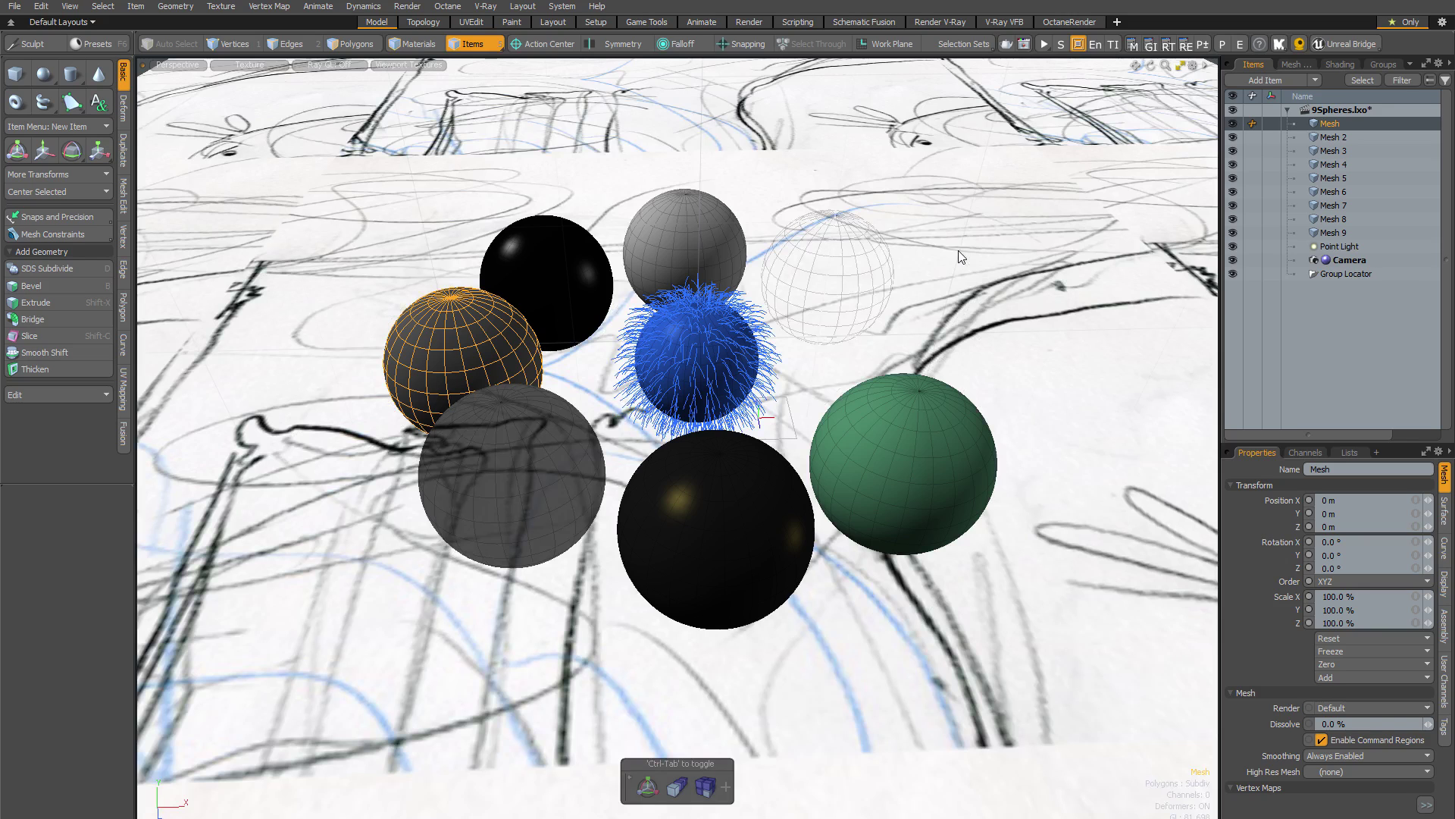
key("9")
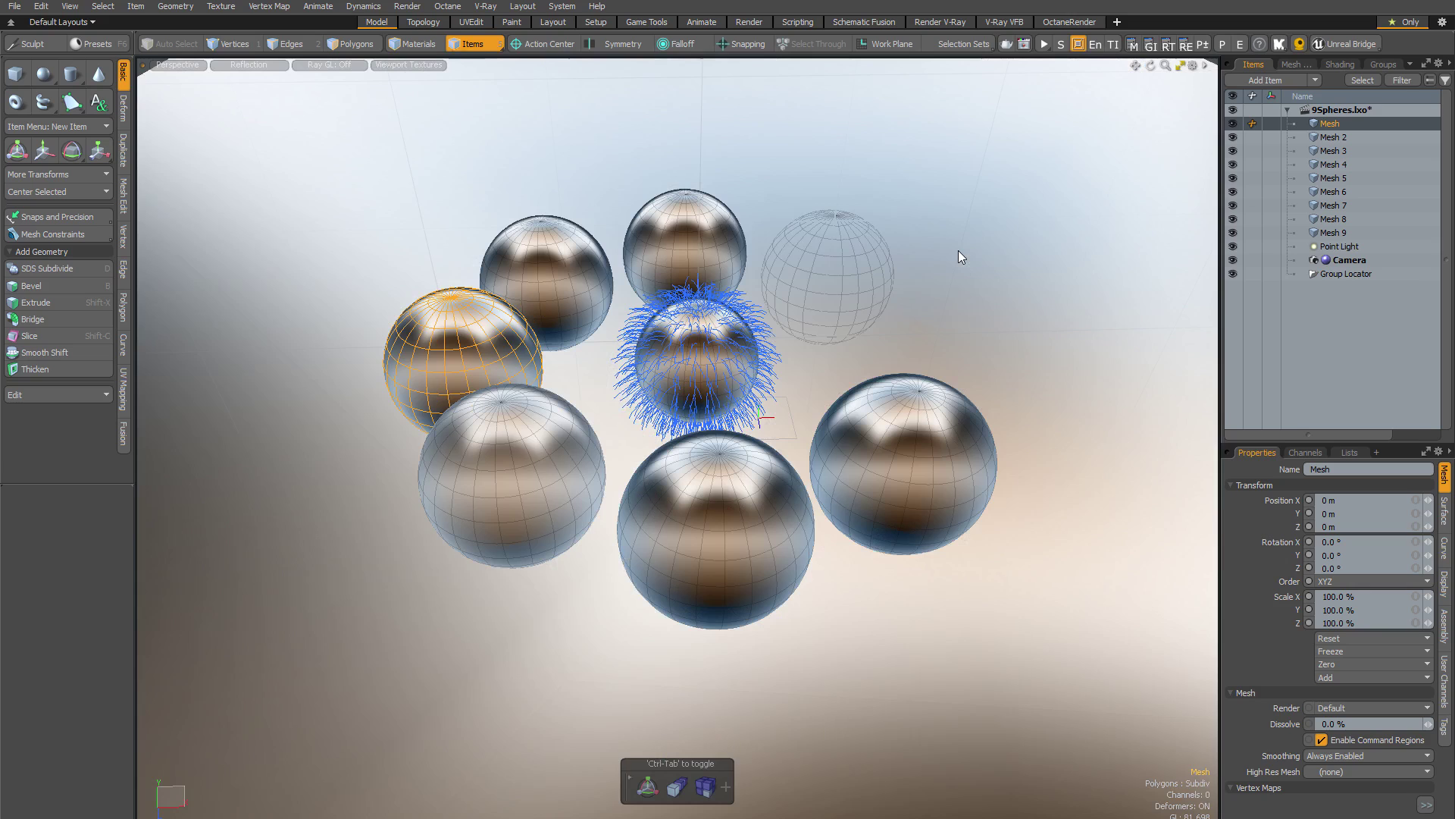
Step: Cycle the perspective viewport's shading through Wireframe, Solid and Vertex Map to Default
key("0")
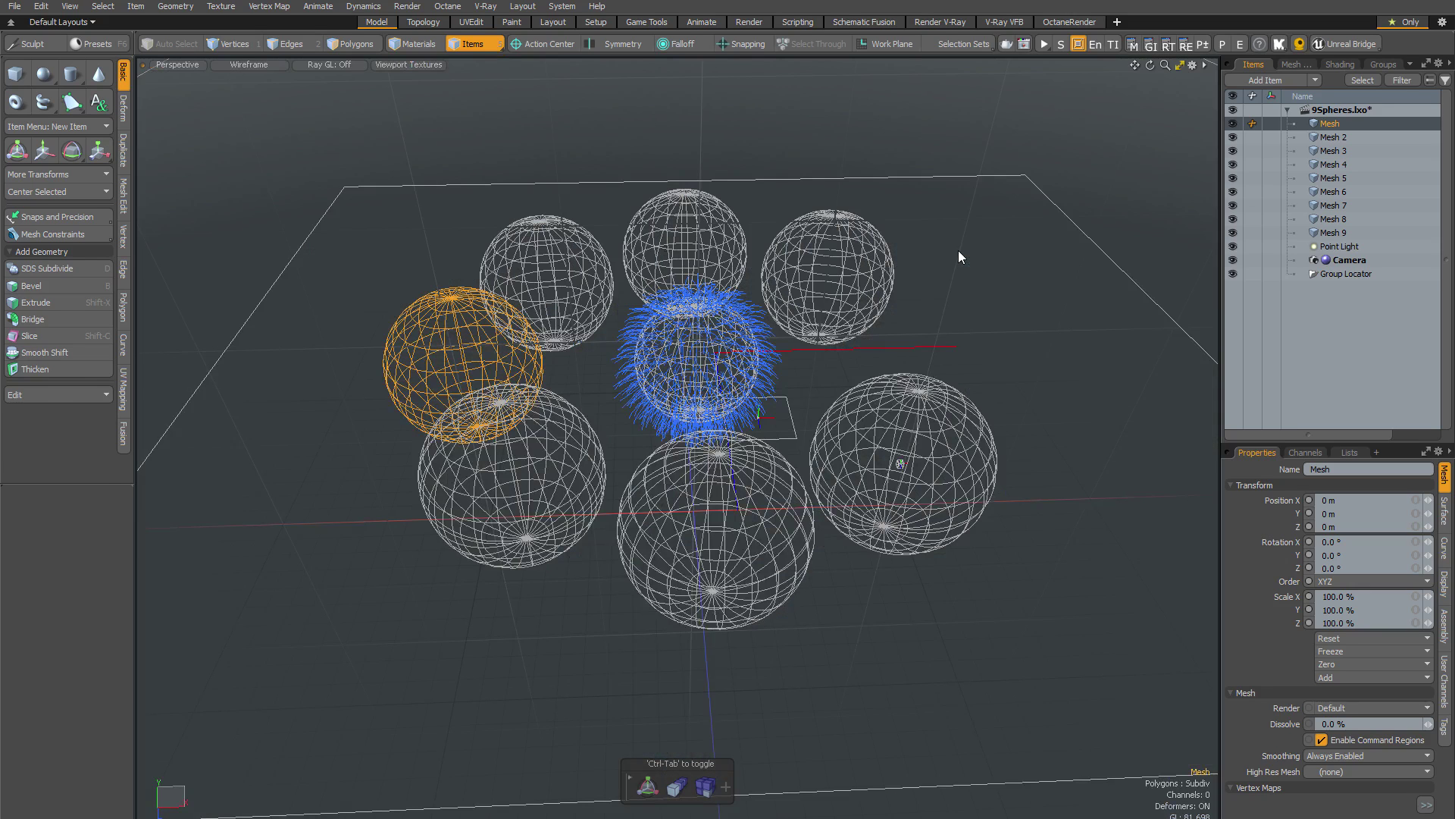
key("shift+0")
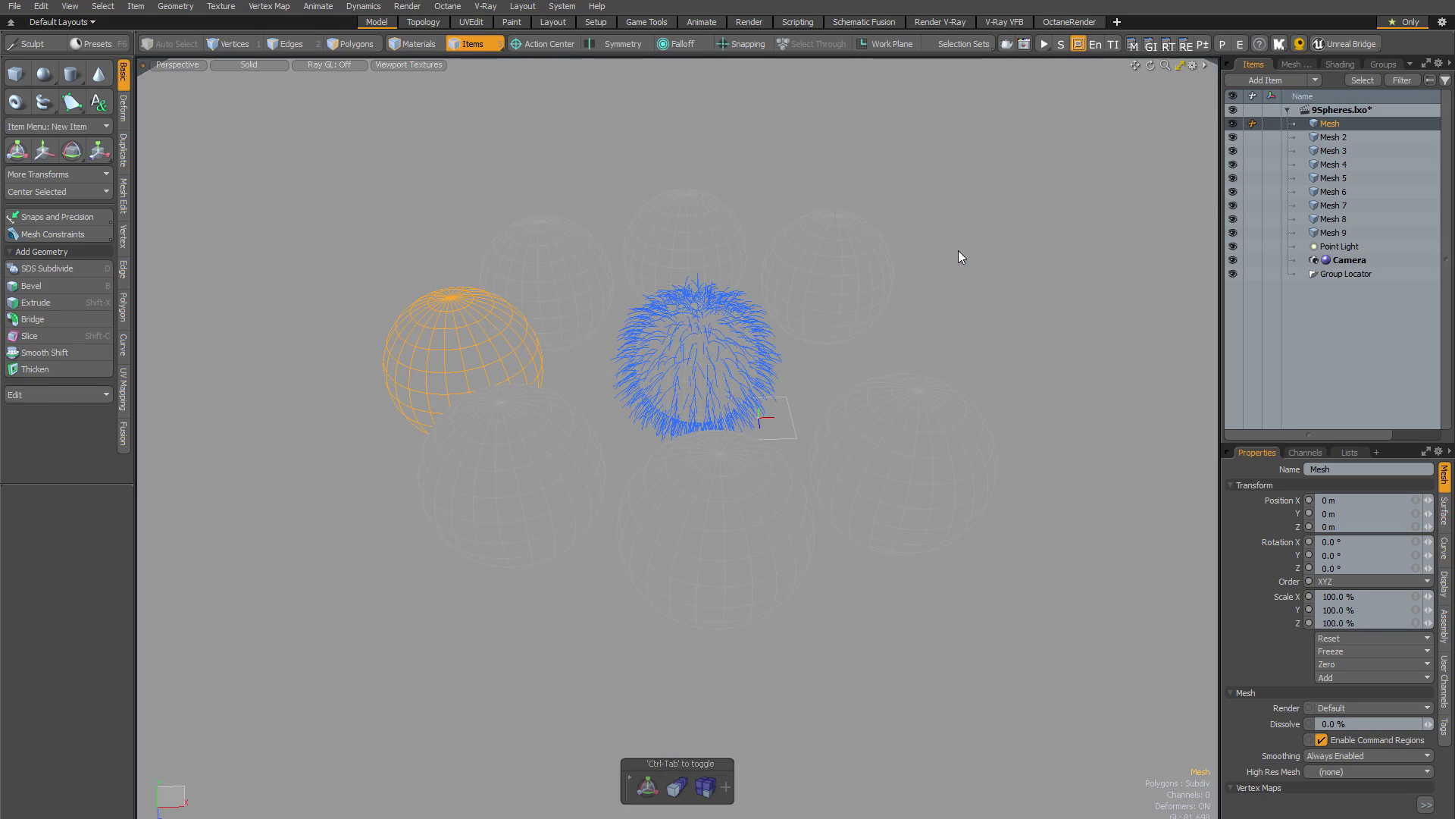
key("shift+9")
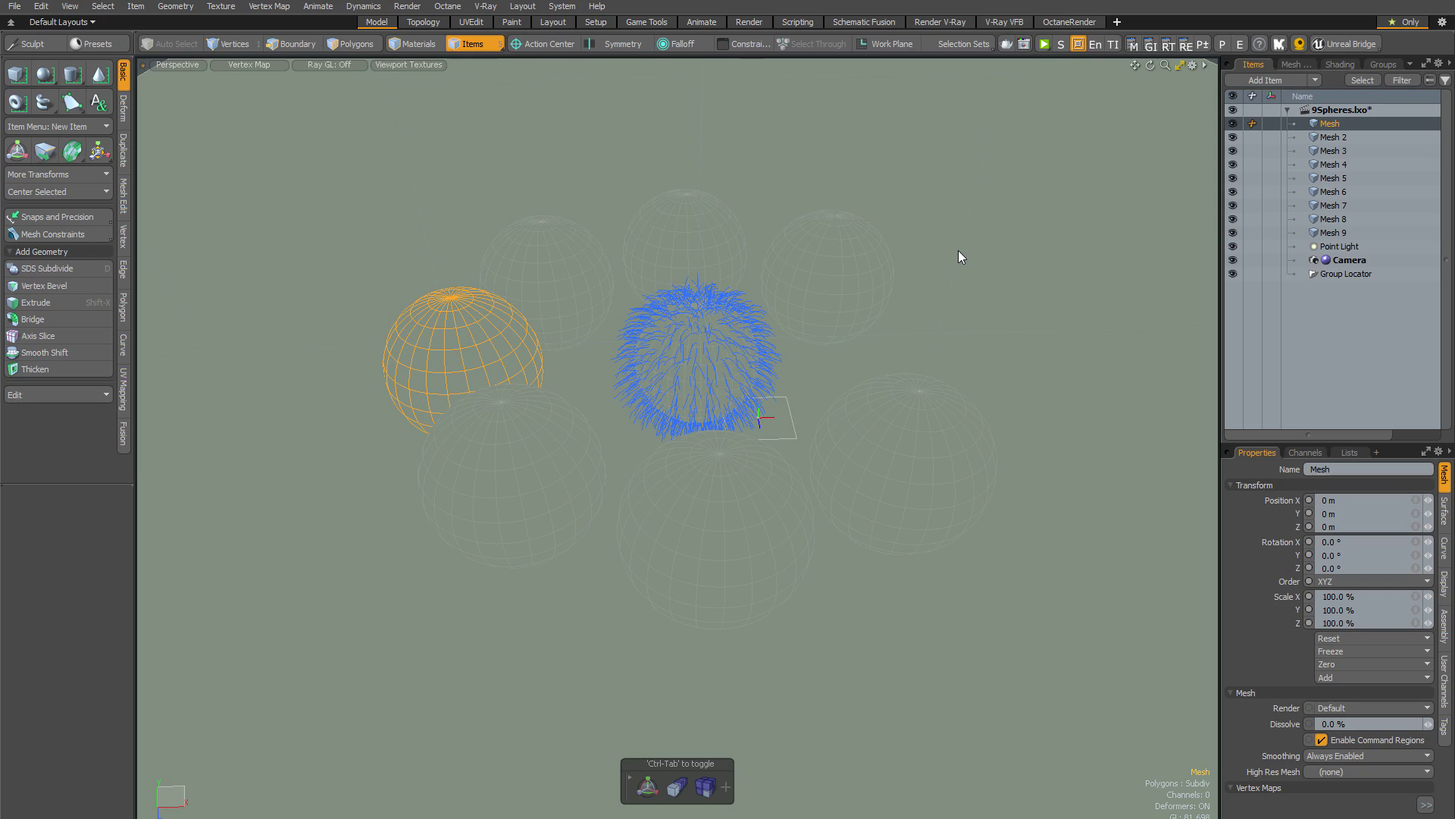
key("shift+grave")
left_click(959, 312)
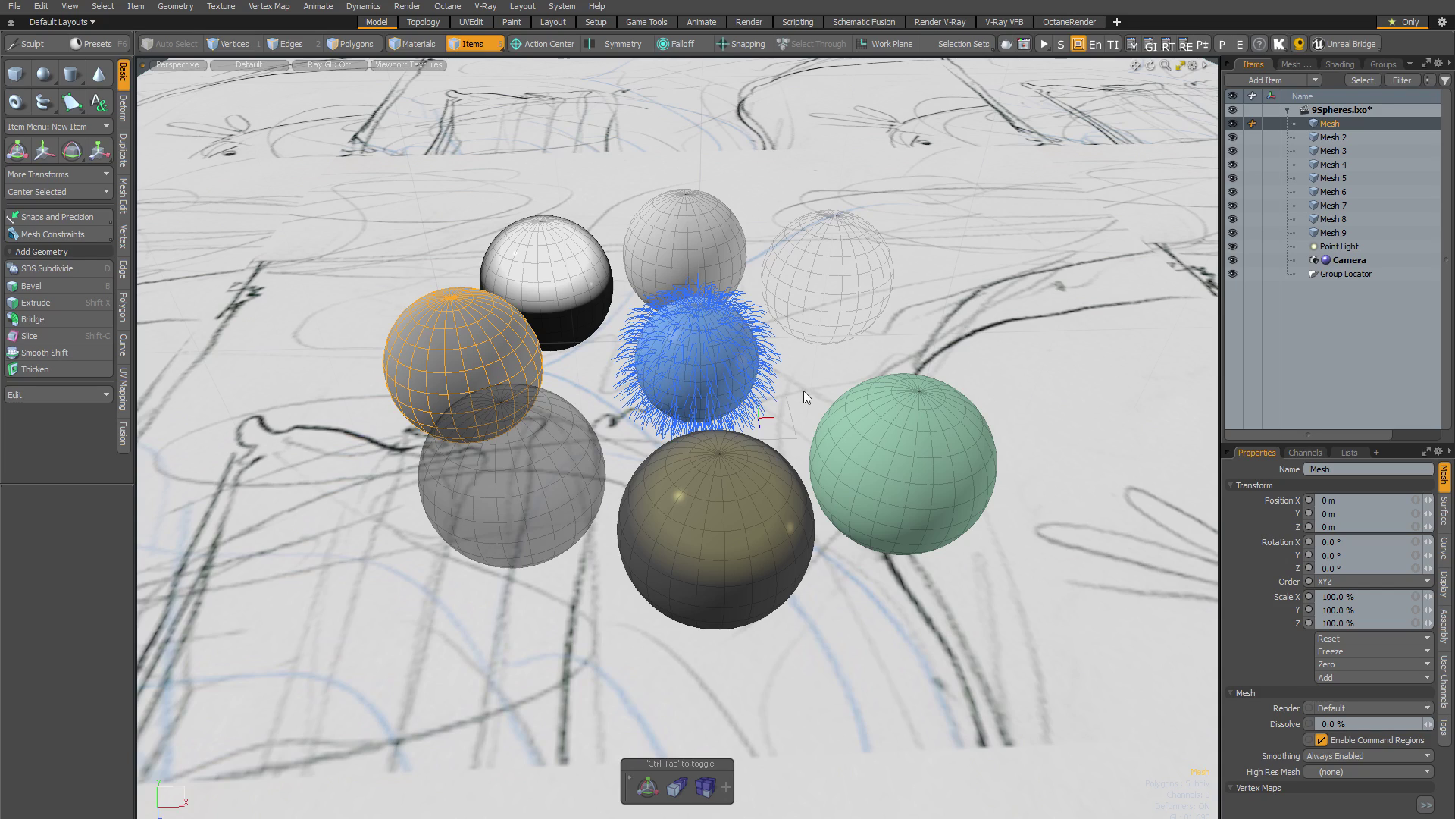
Step: Compare the shading styles in the pie menu with the viewport's full list of shading styles
key("shift+grave")
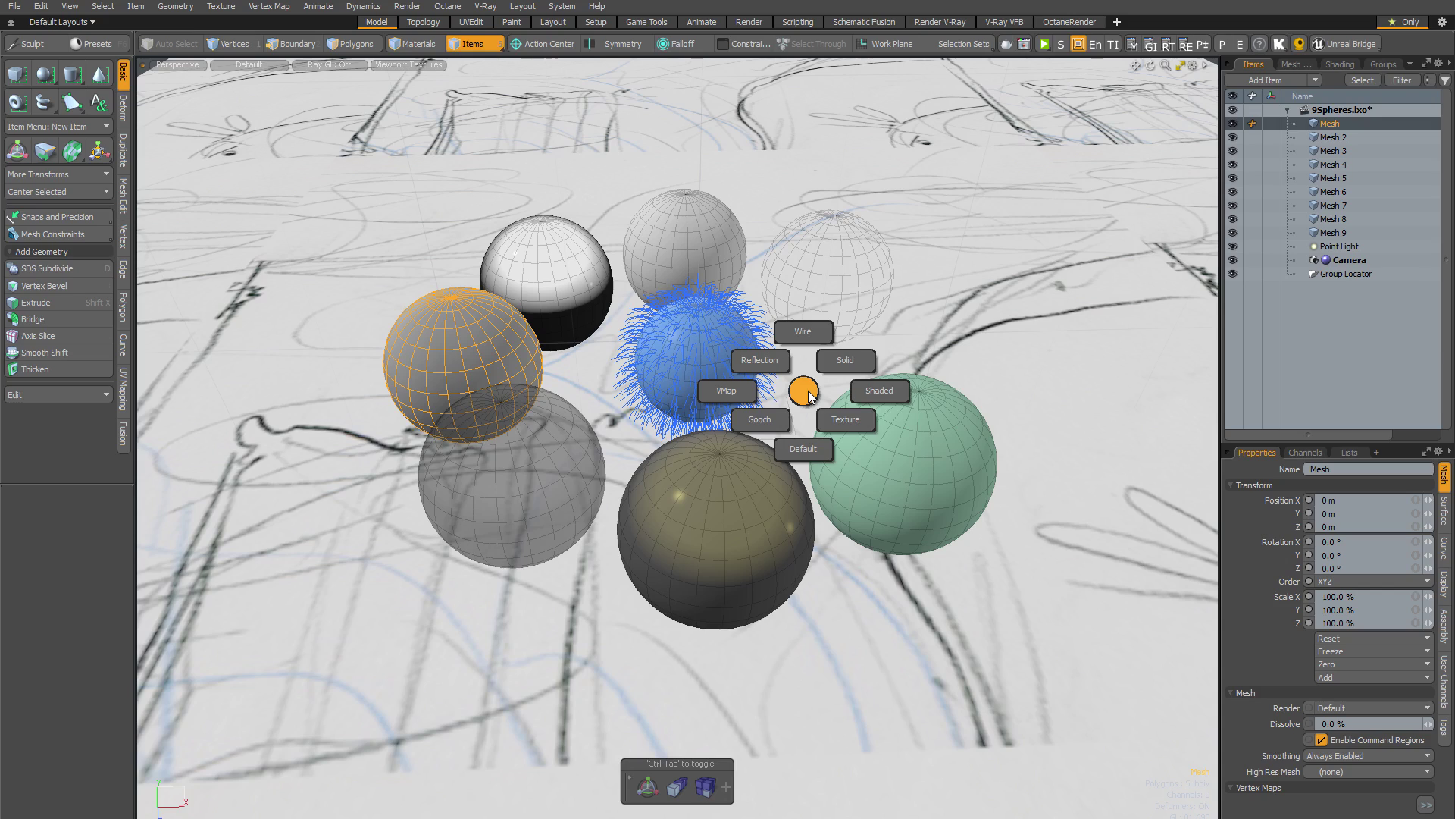
left_click(272, 66)
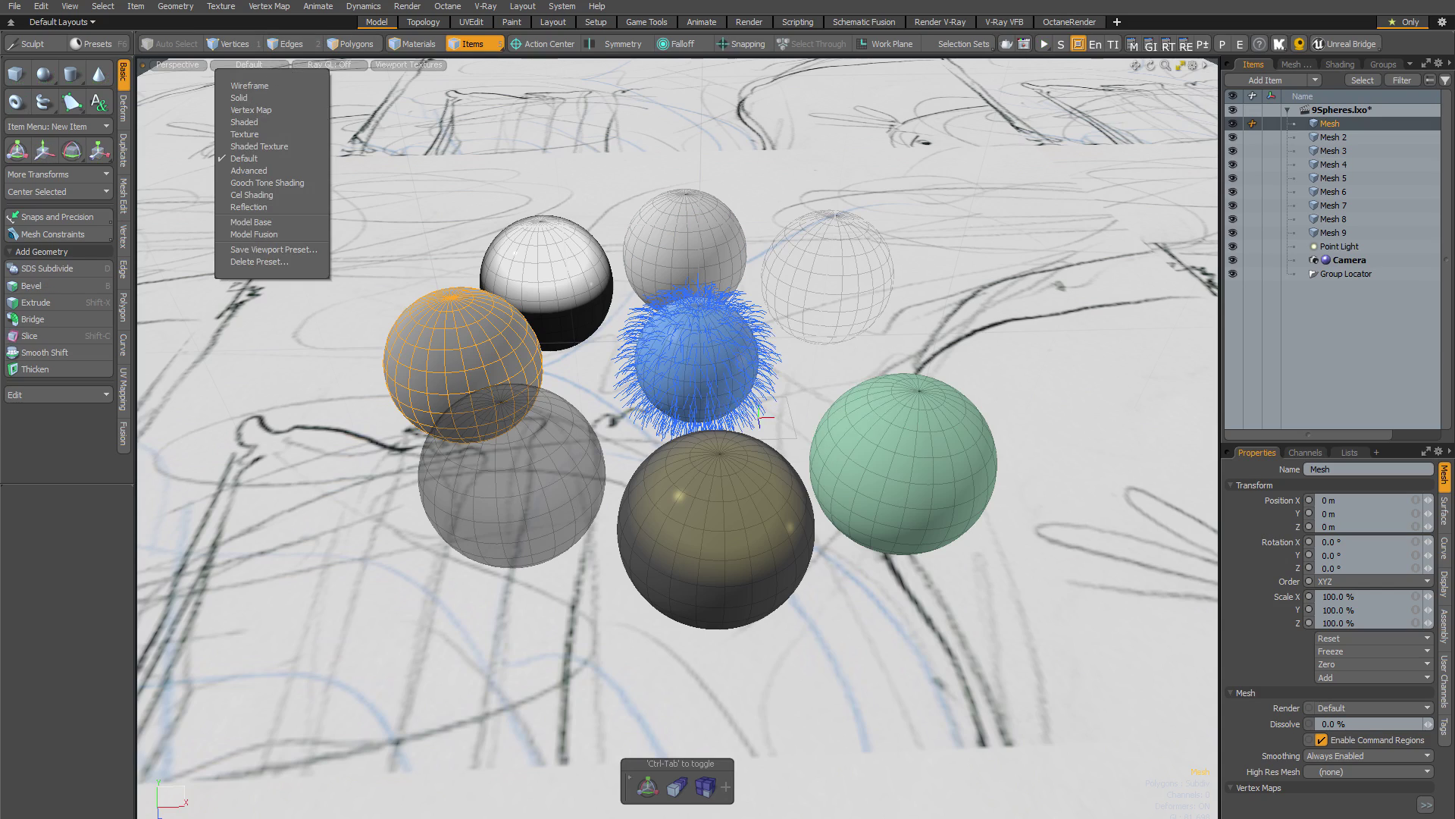
left_click(569, 359)
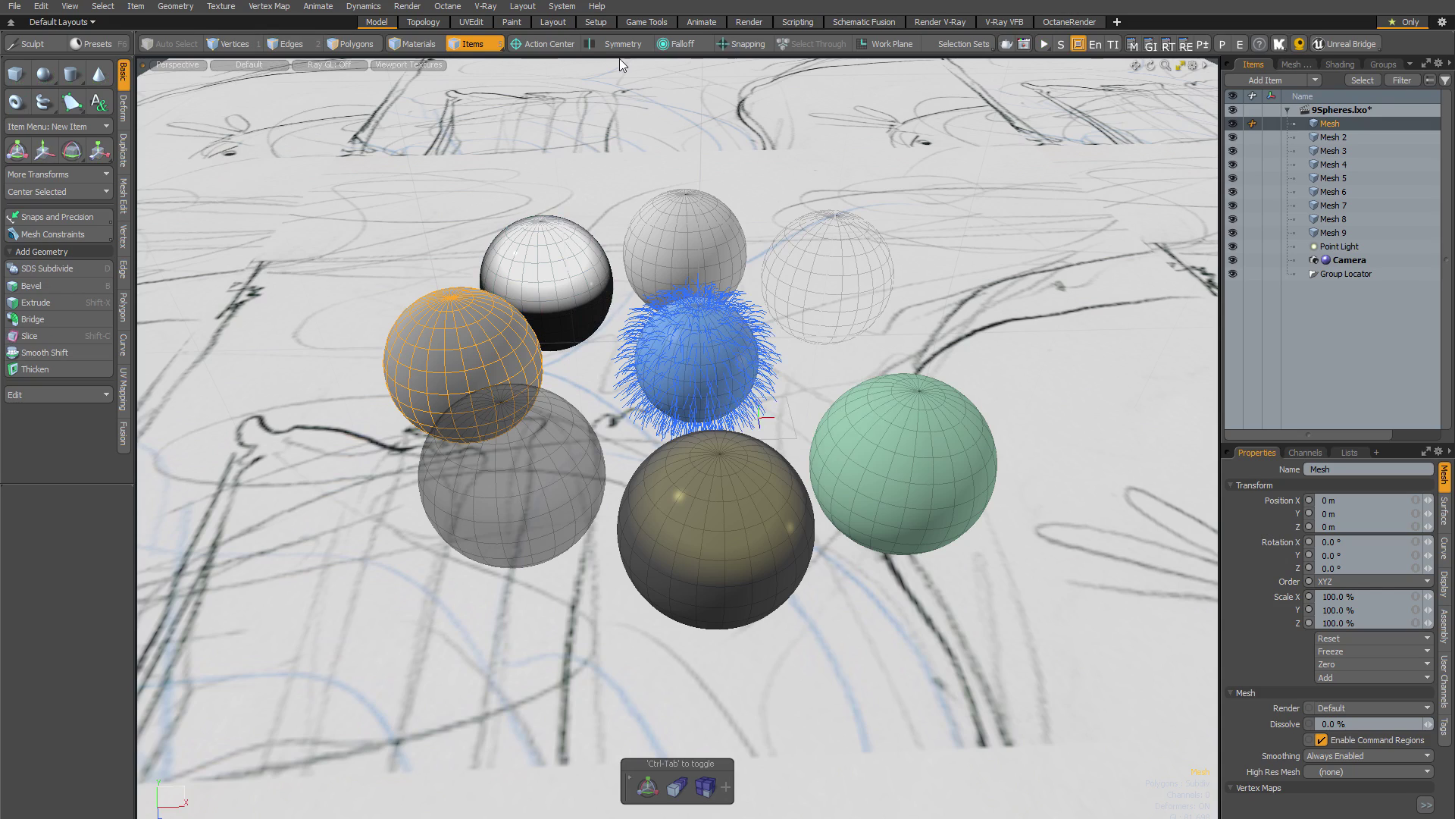
Step: Look up the Ctrl shortcuts assigned to the pie menus in the Input Editor and close it
left_click(561, 6)
left_click(574, 46)
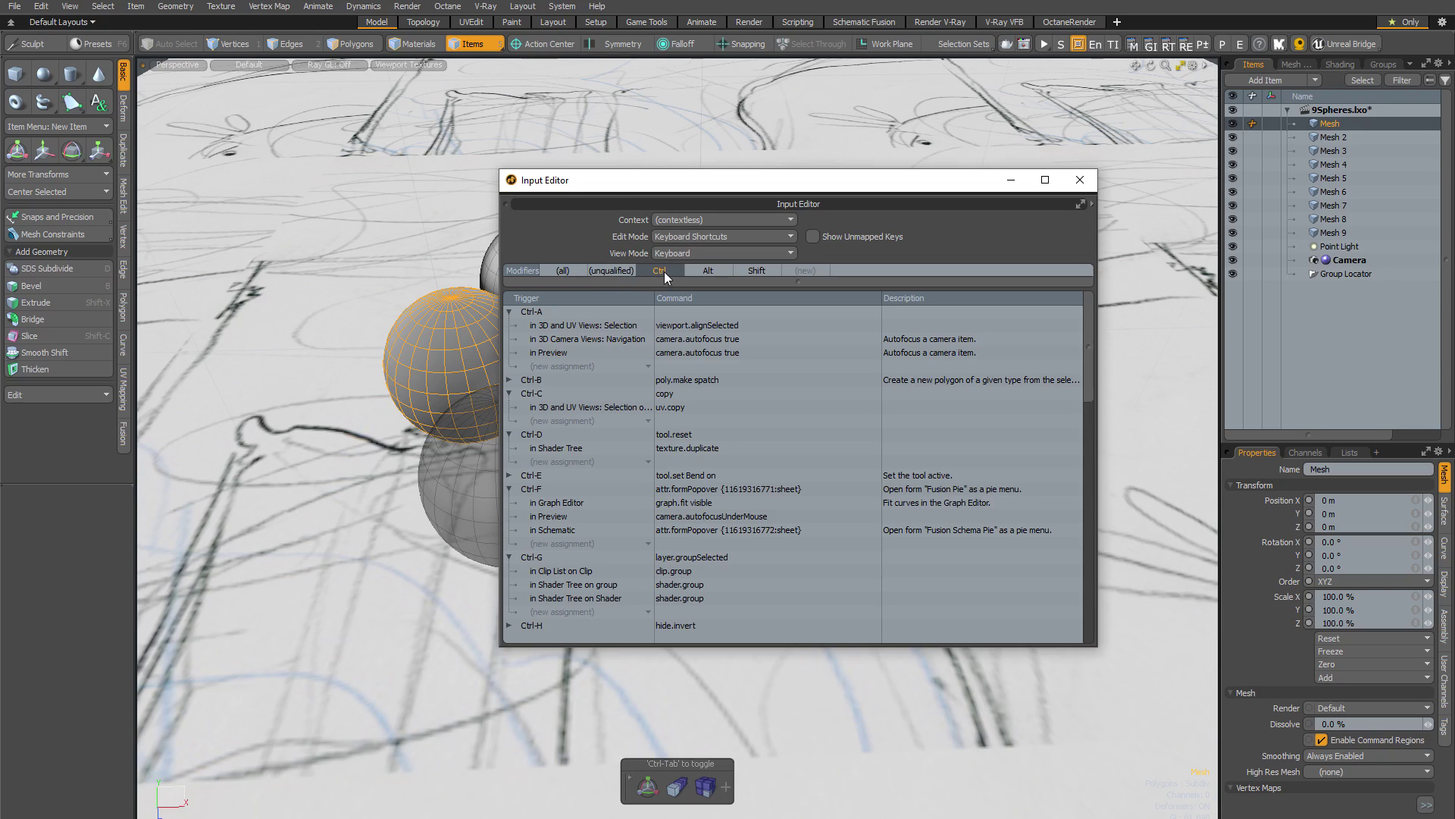
scroll(639, 270, "down", 3)
scroll(660, 275, "up", 3)
left_click_drag(1090, 374, 1092, 539)
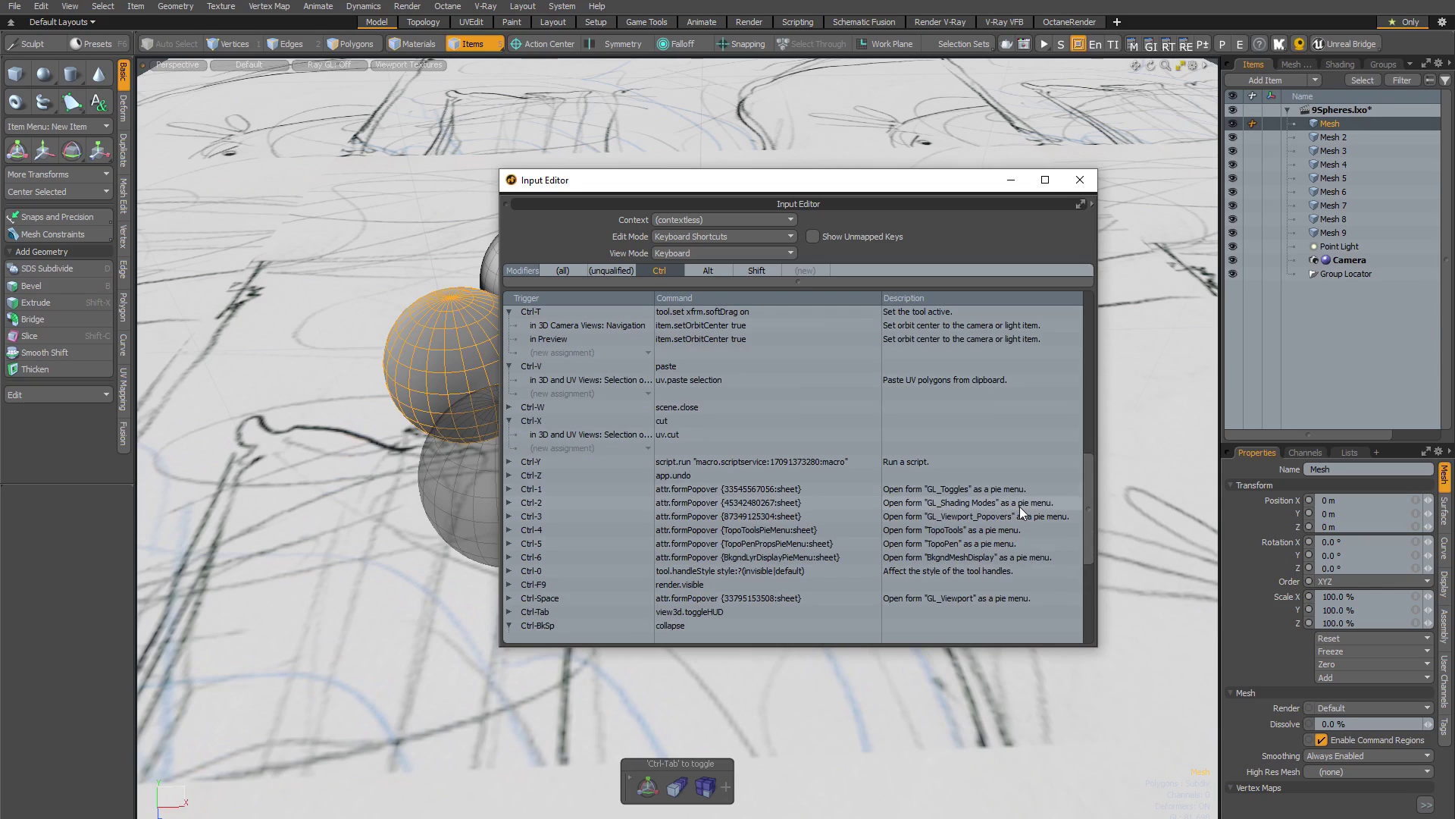
left_click(1081, 182)
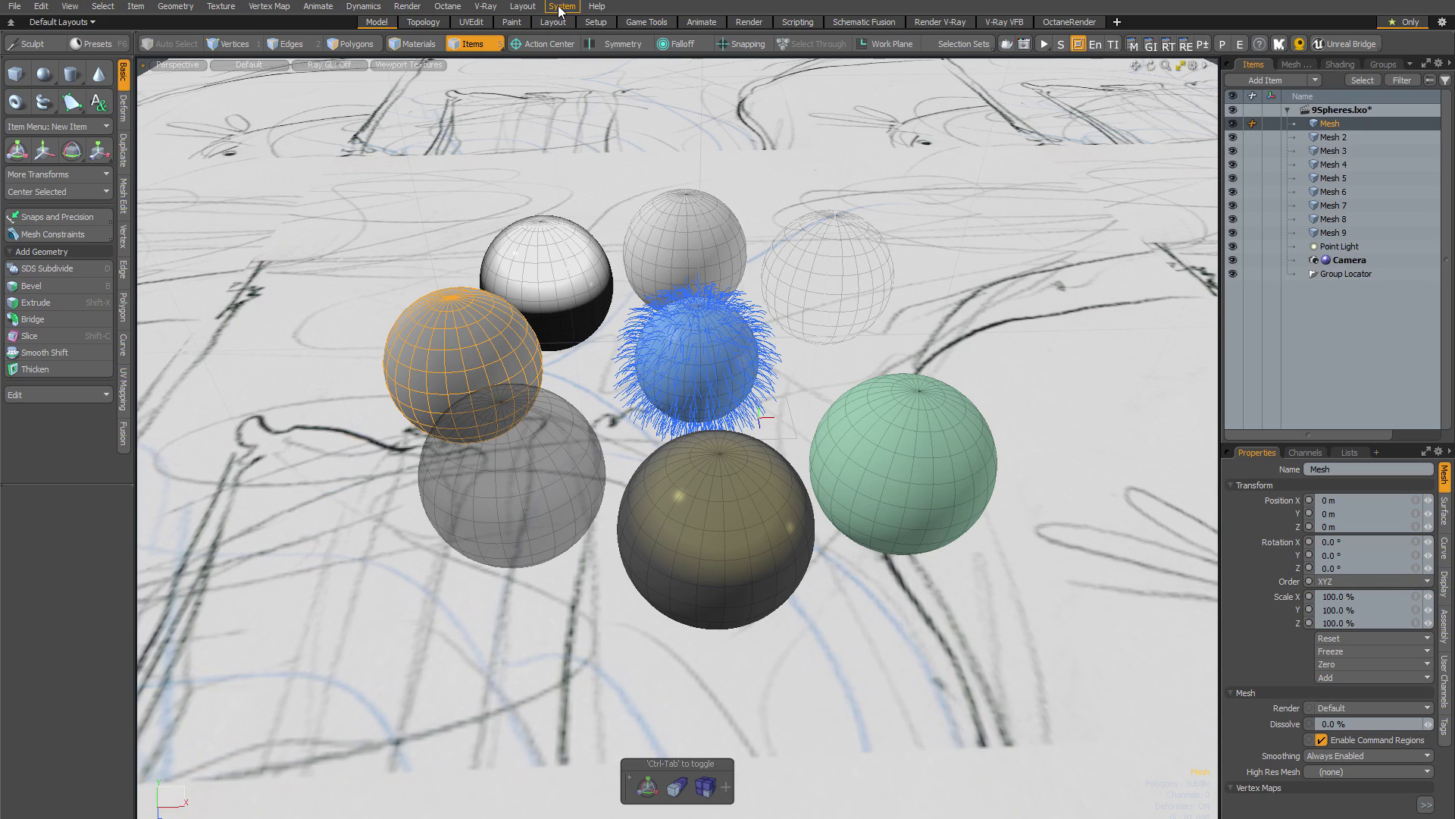
Step: Find the GL_Shading Modes form in the Form Editor and expand it to show its controls
left_click(561, 7)
left_click(570, 34)
scroll(638, 357, "down", 2)
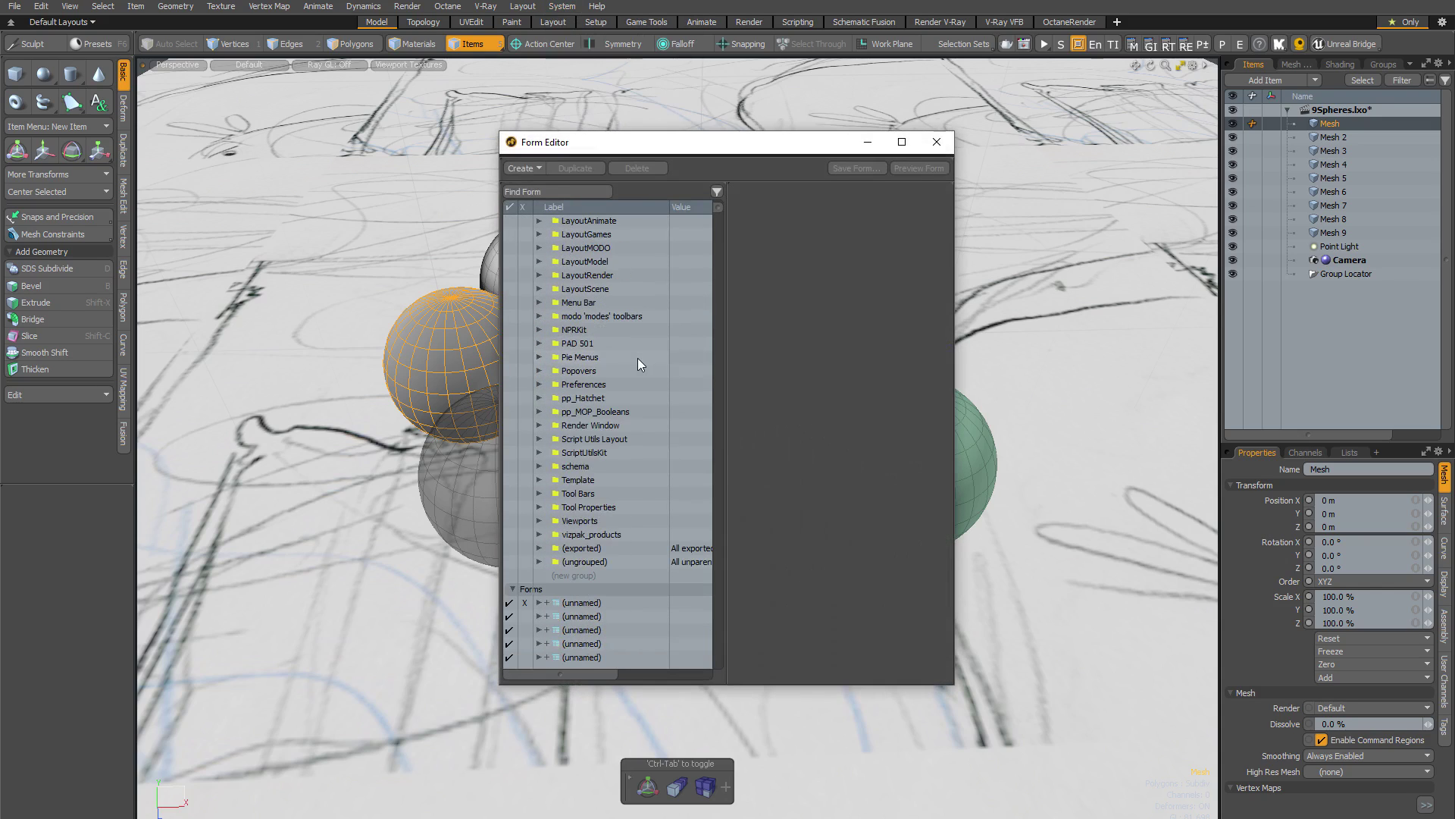
scroll(639, 357, "down", 10)
scroll(638, 359, "down", 20)
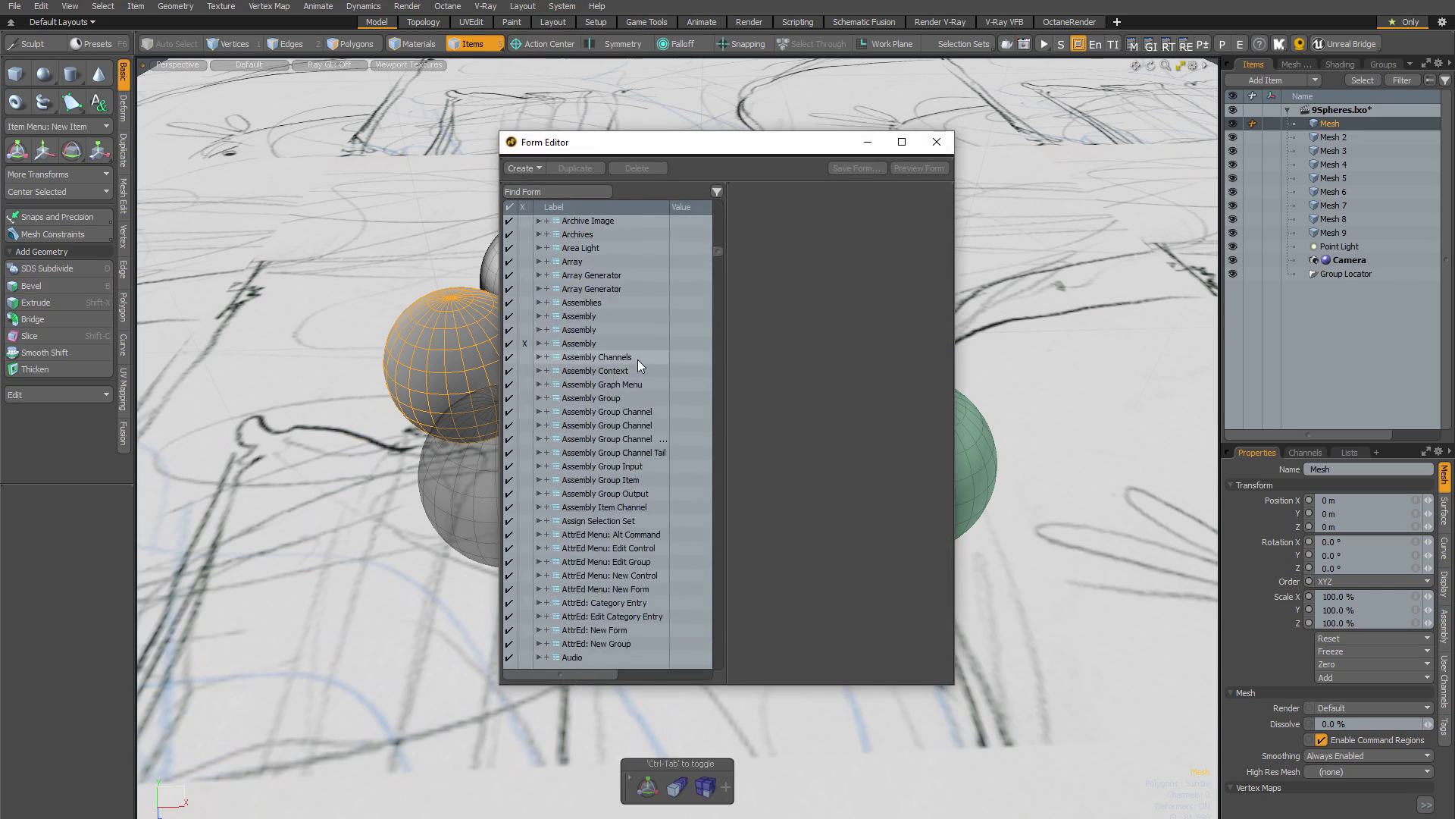
scroll(638, 361, "down", 20)
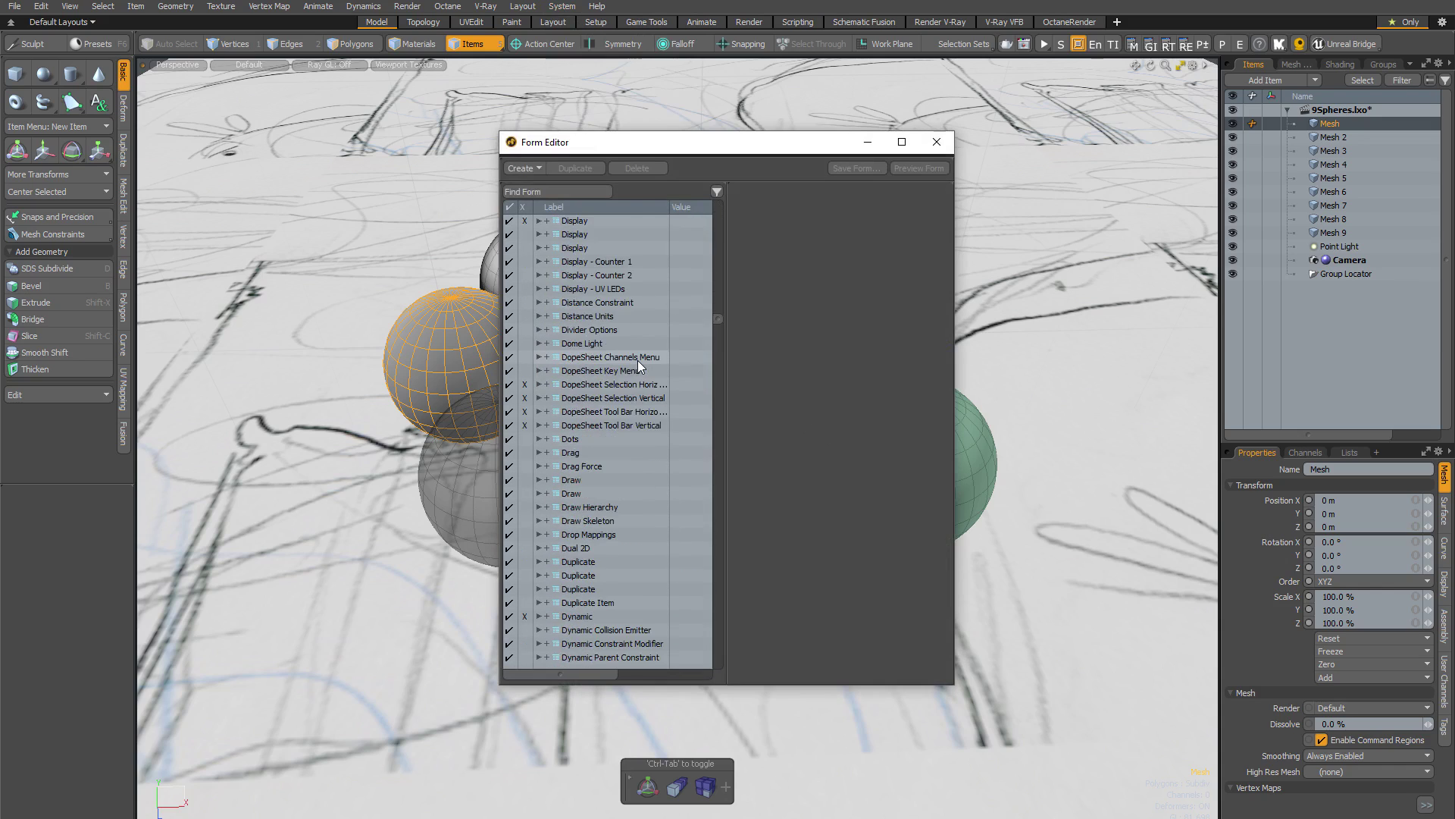
scroll(636, 364, "down", 10)
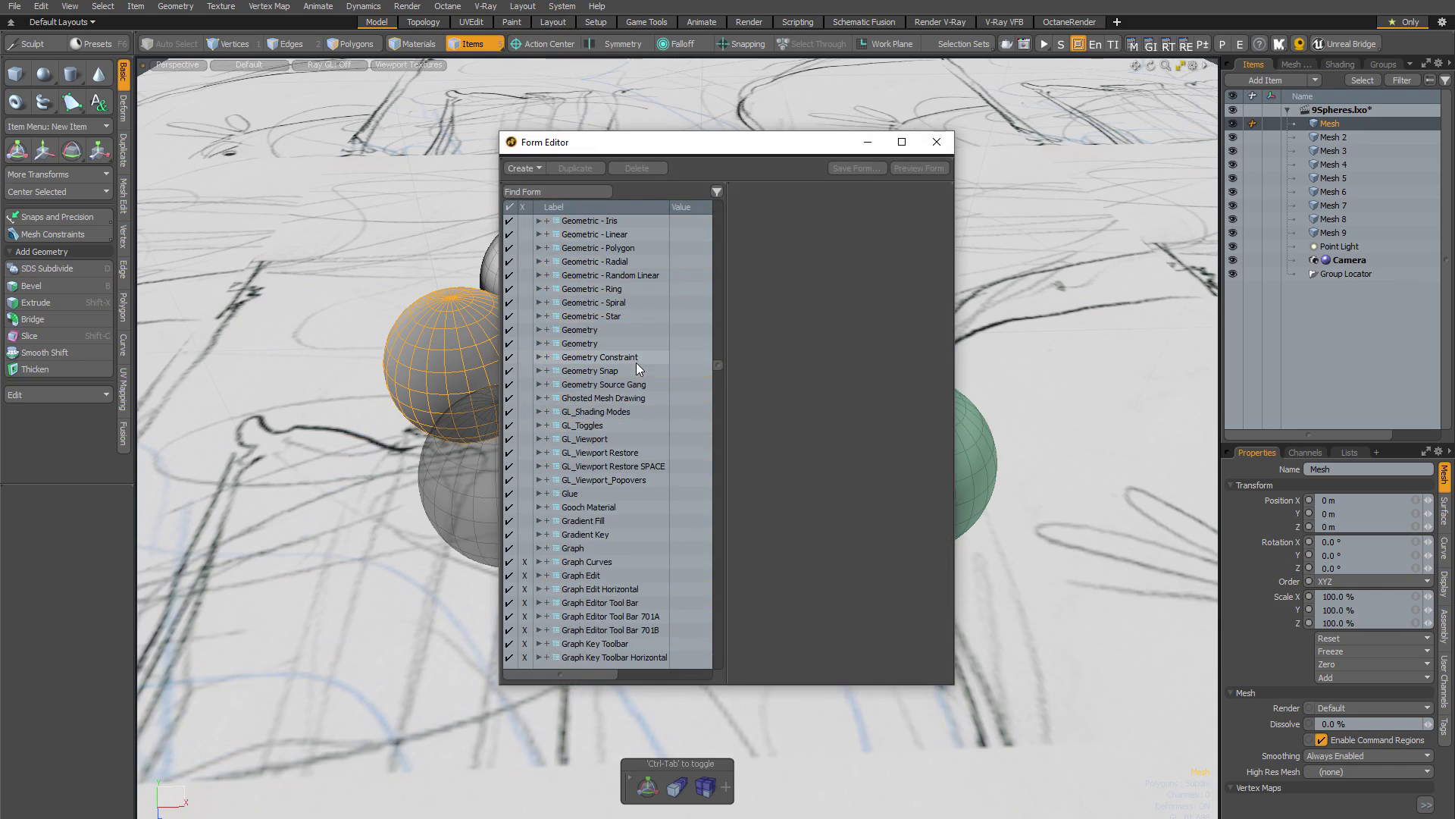
scroll(635, 364, "down", 3)
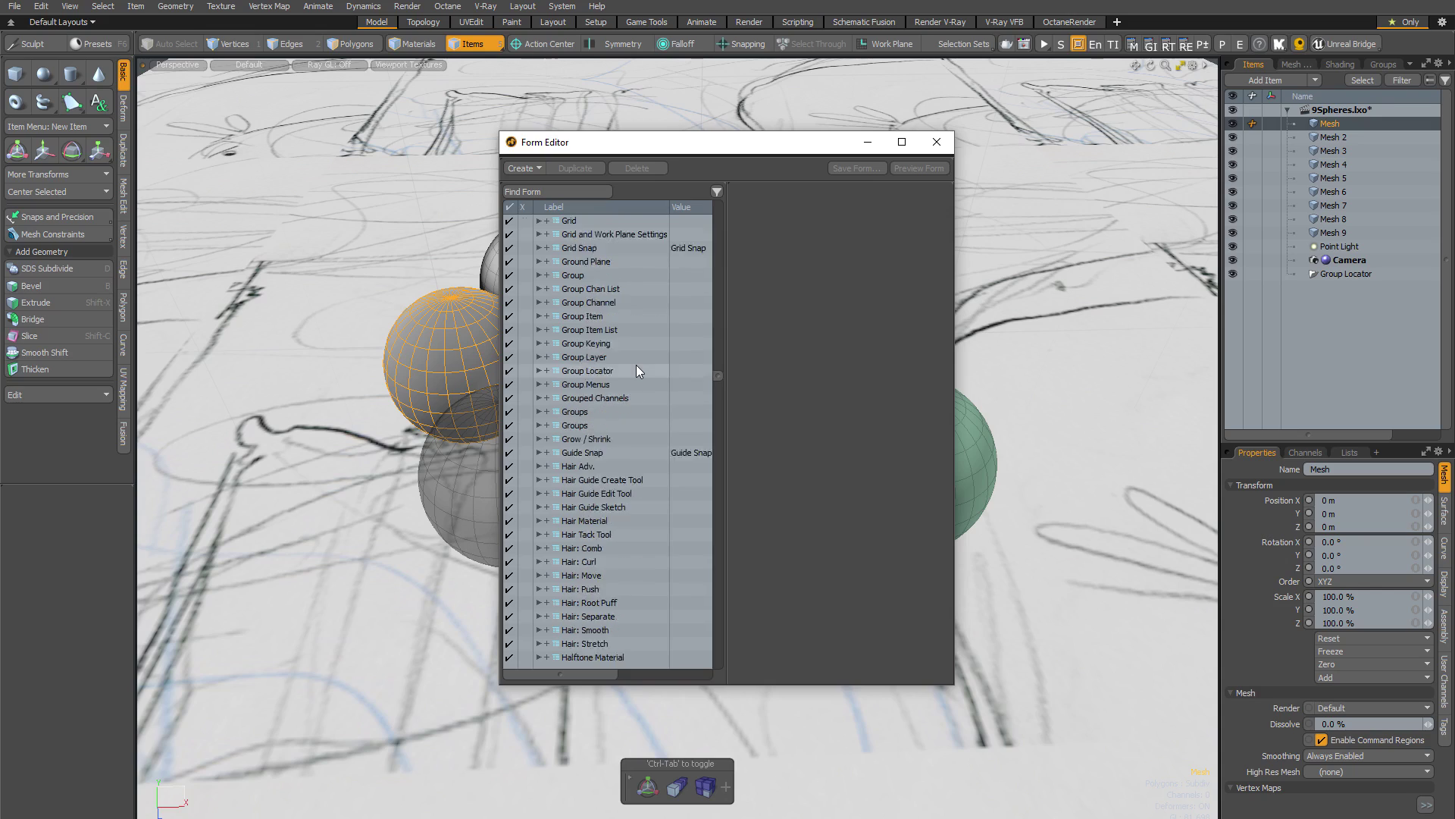
scroll(621, 357, "up", 2)
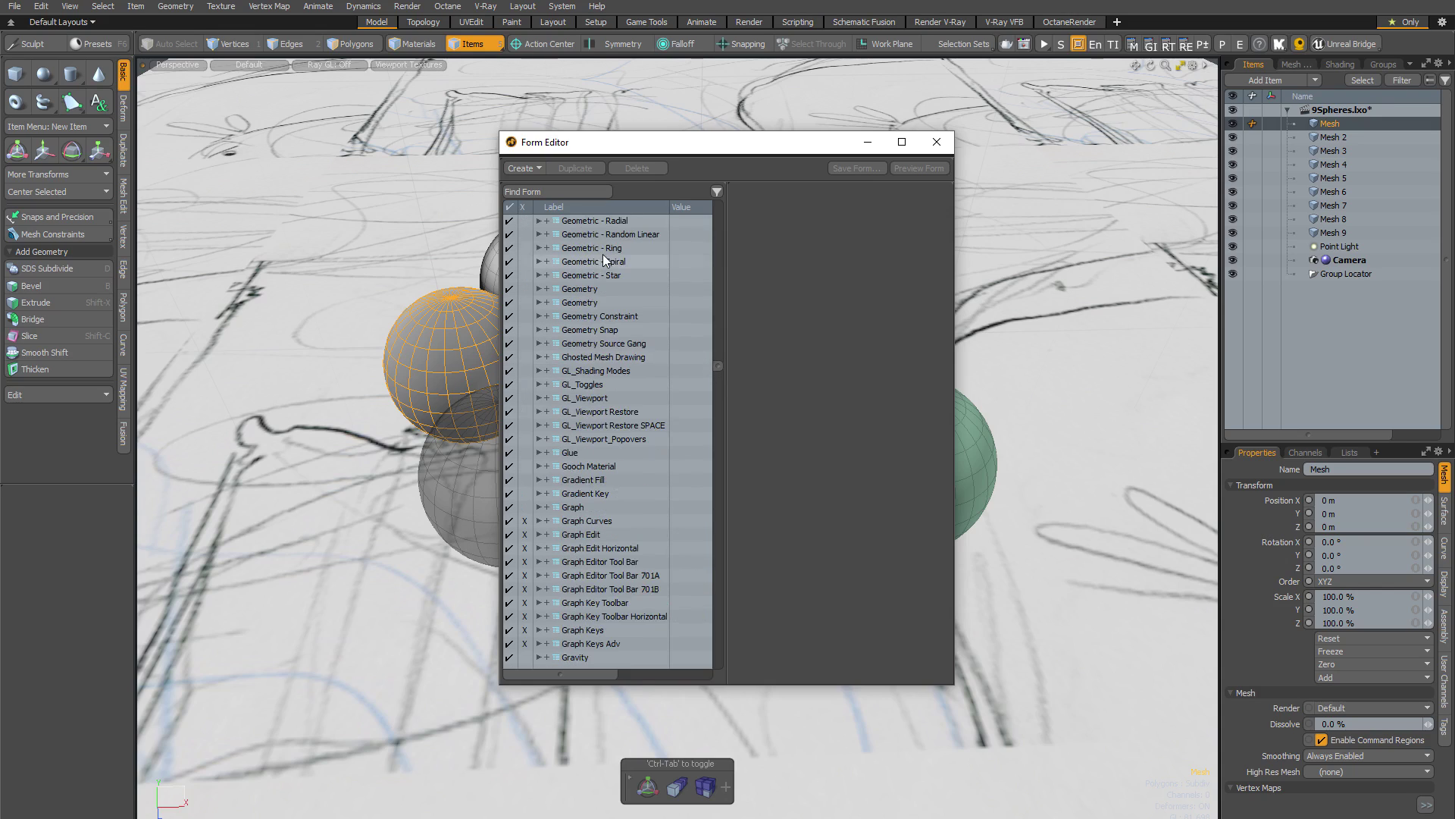
left_click(600, 370)
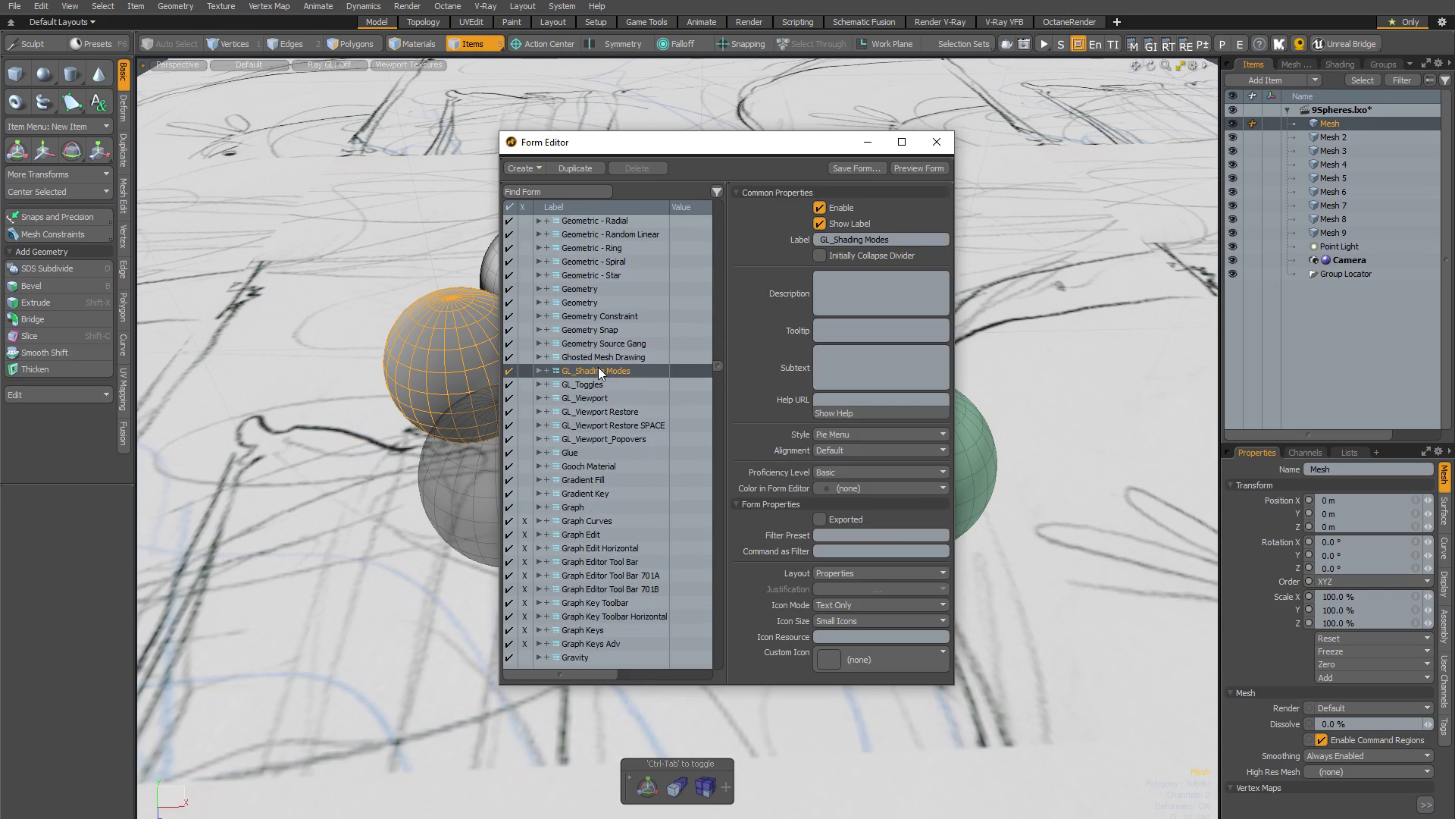
left_click(539, 370)
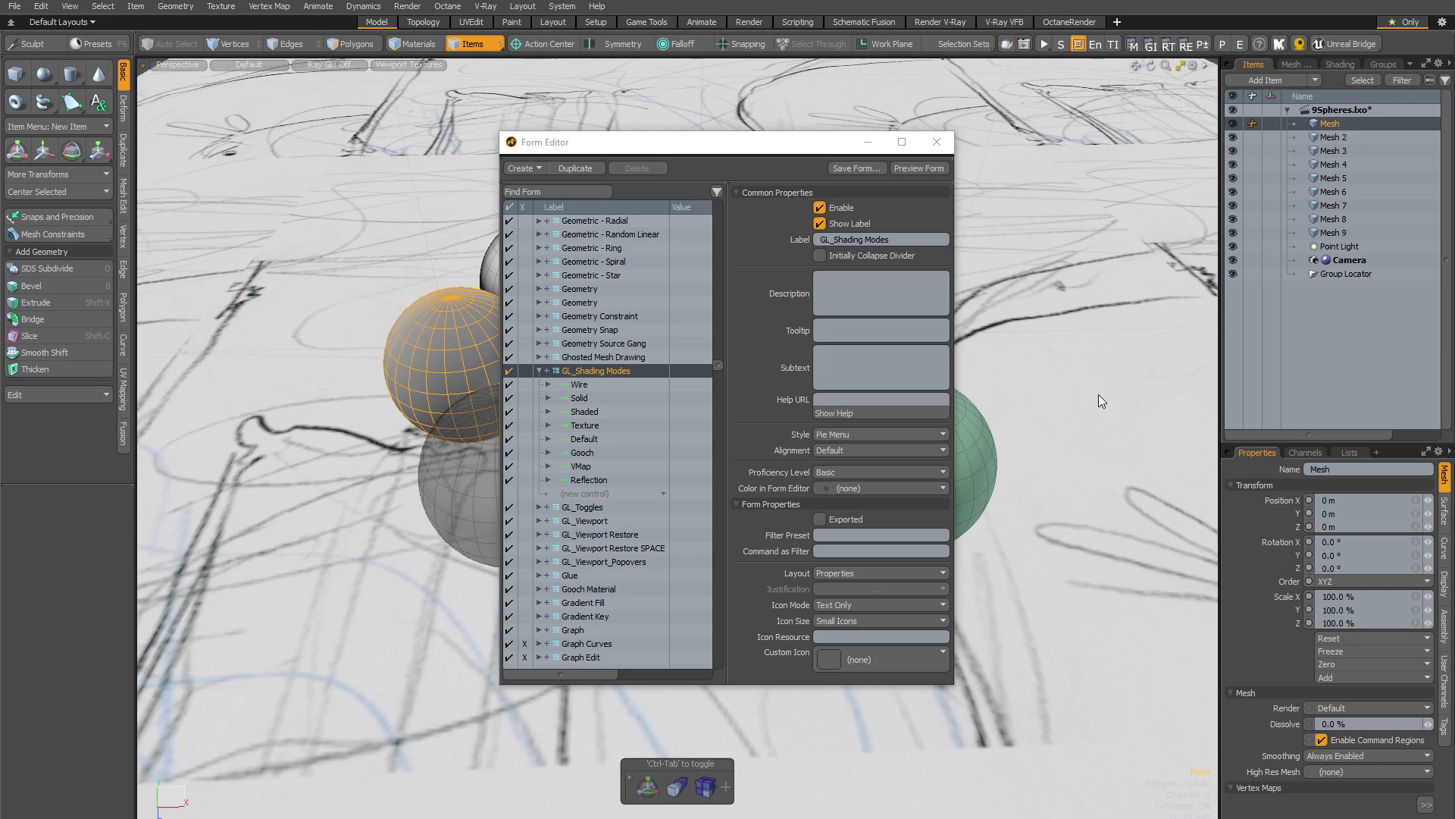
Step: Compare the shading pie menu's entries with the controls of the GL_Shading Modes form
key("ctrl")
key("ctrl+space")
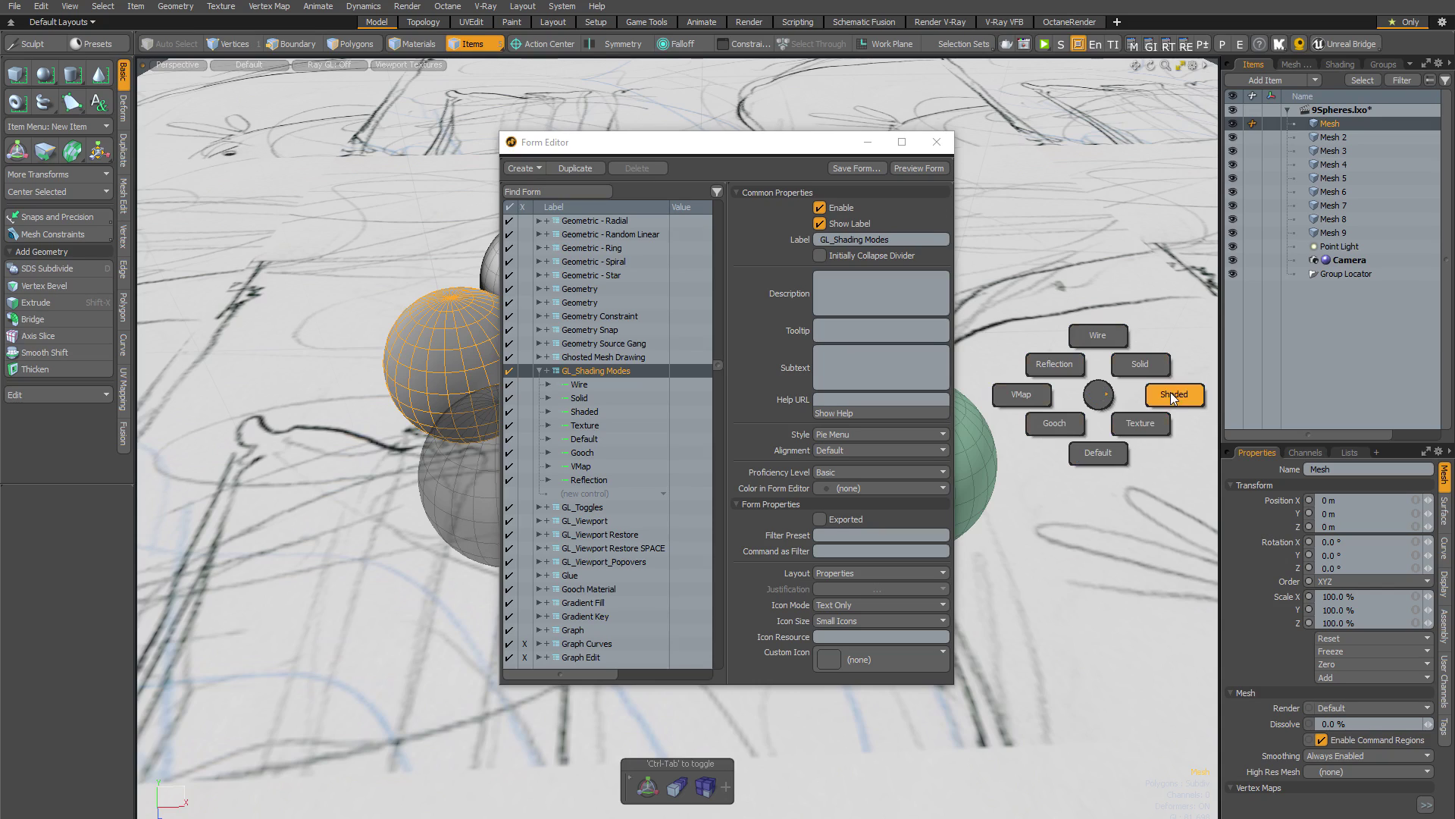
left_click(1099, 395)
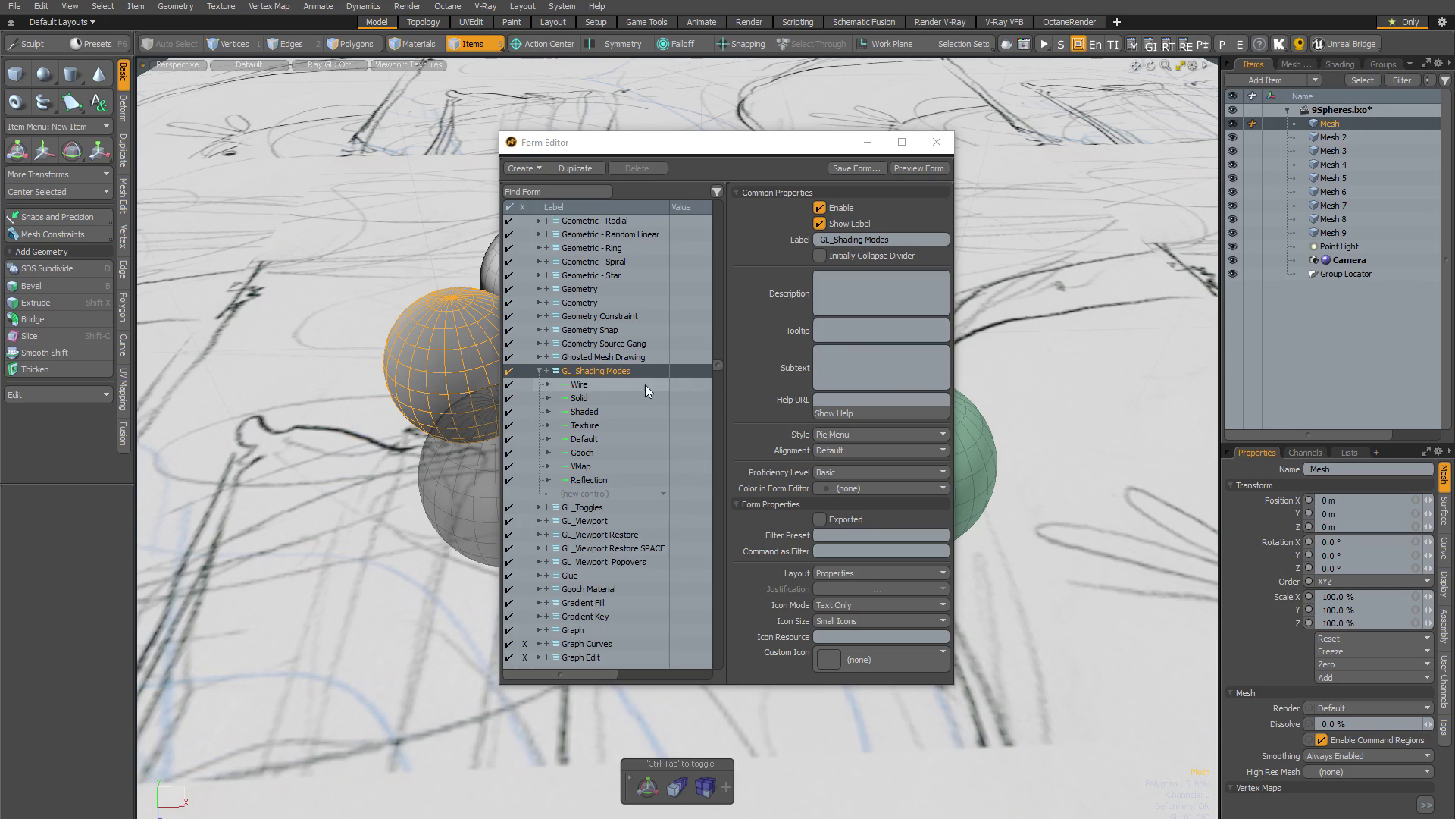
Step: Select the form's Solid control, open the Command History and set the viewport shading to Advanced
left_click(578, 400)
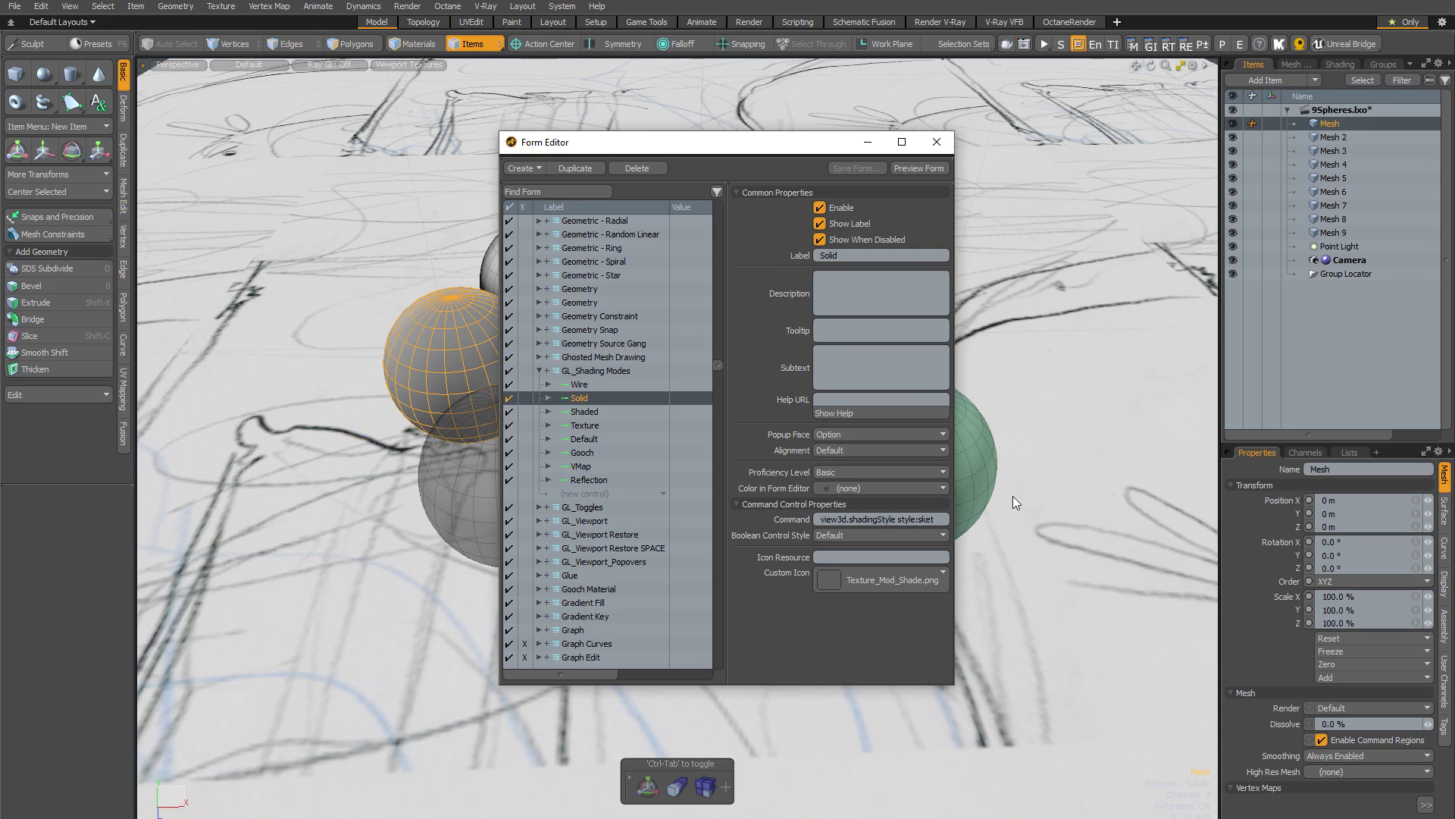
key("F5")
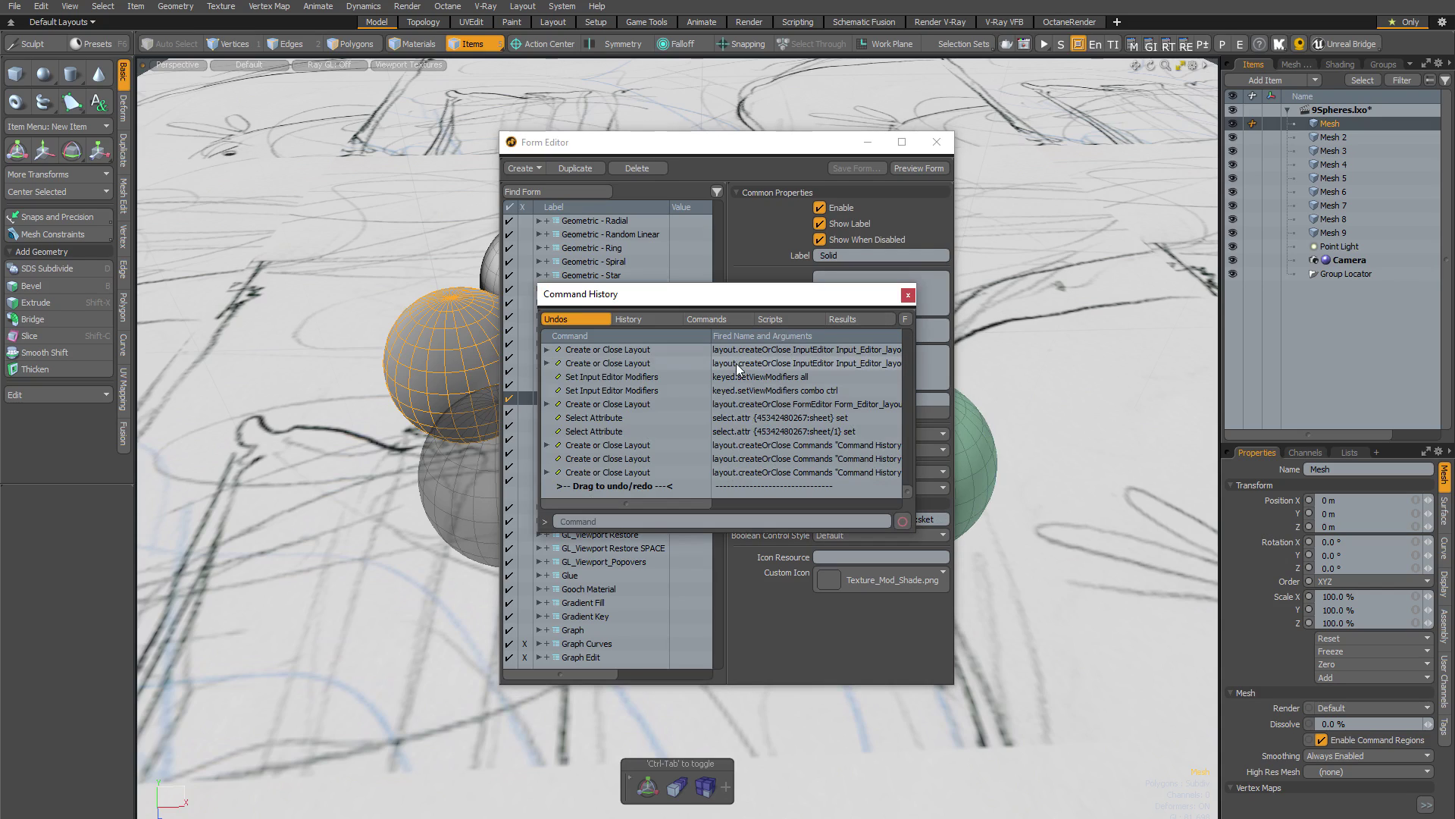
left_click(247, 65)
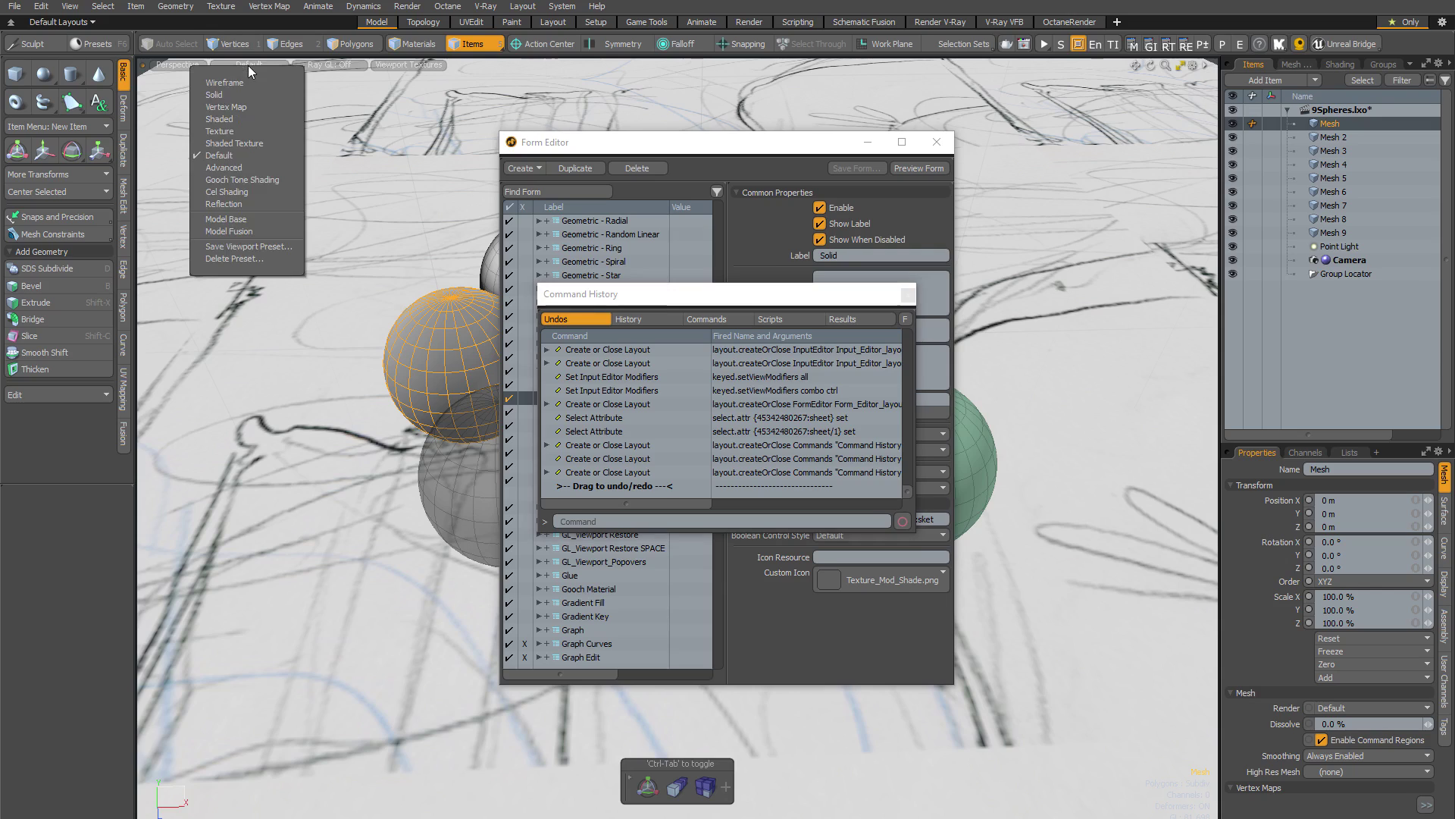
left_click(242, 166)
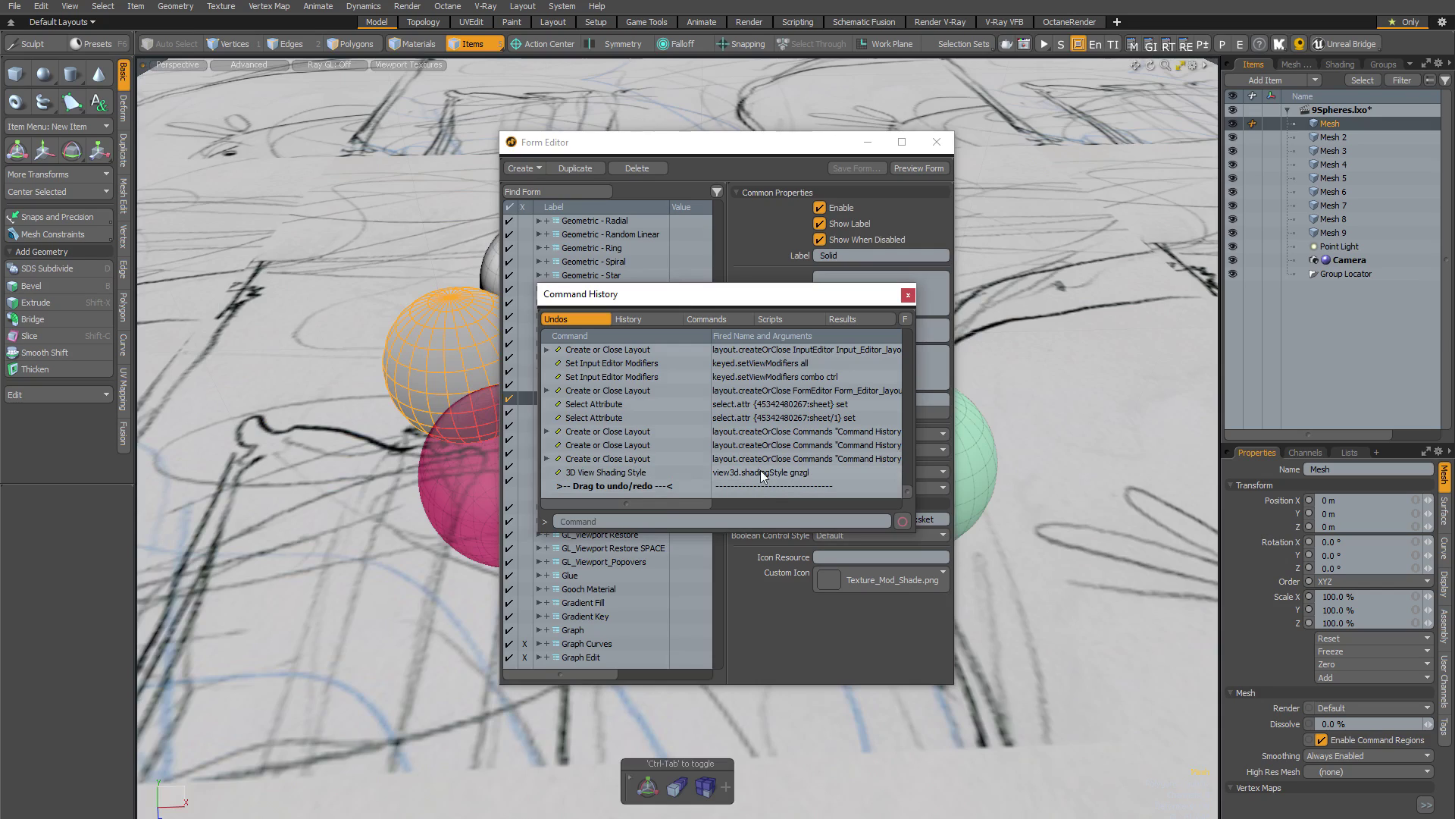
Step: Copy the 3D View Shading Style command, view3d.shadingStyle gnzgl, from the Command History and close it
left_click(635, 471)
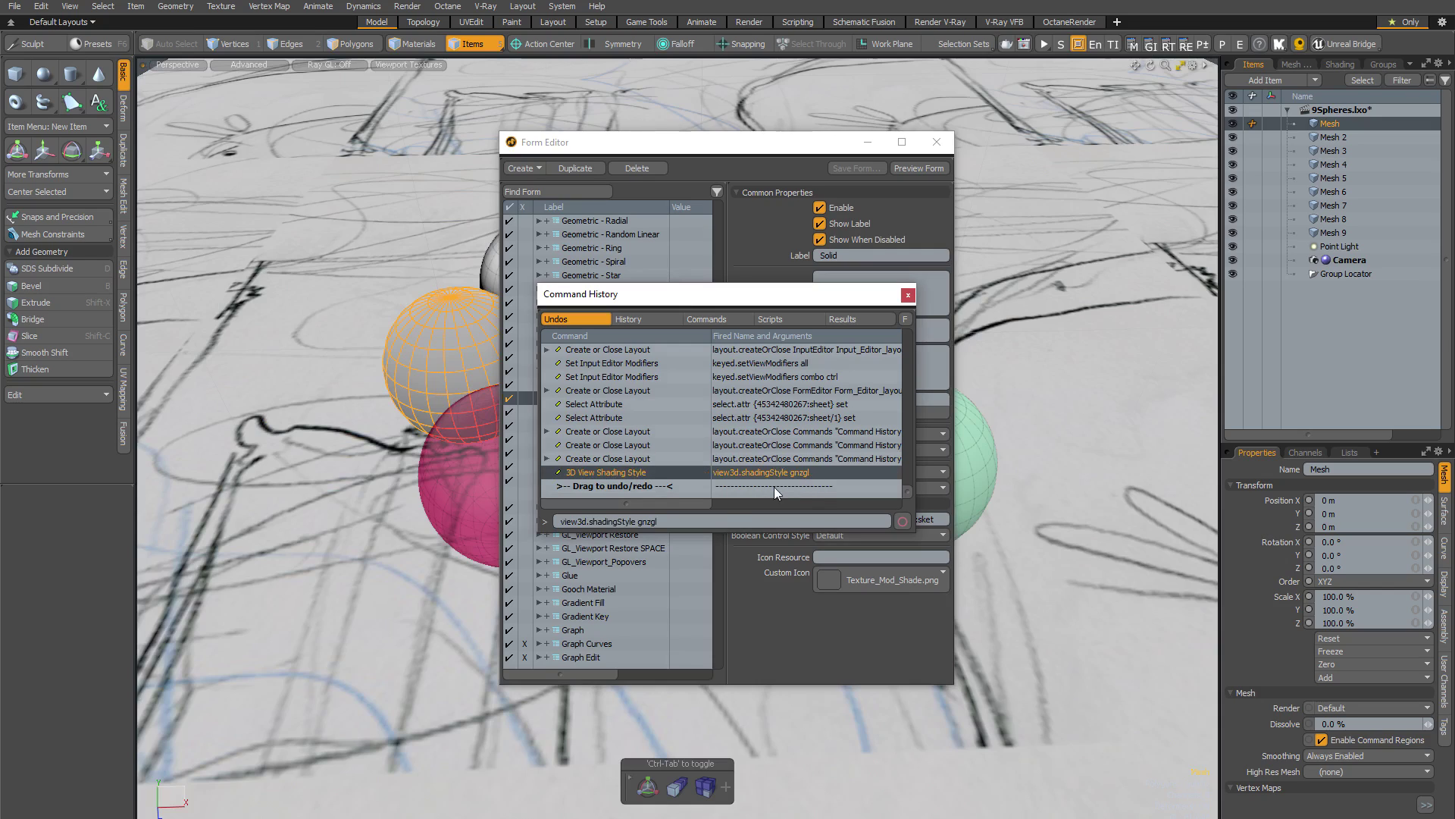
left_click_drag(702, 522, 561, 521)
key("ctrl+c")
left_click(908, 296)
Step: Set the Solid control's command to view3d.shadingStyle gnzgl and its label to Advanced
left_click_drag(902, 518, 792, 520)
key("ctrl+v")
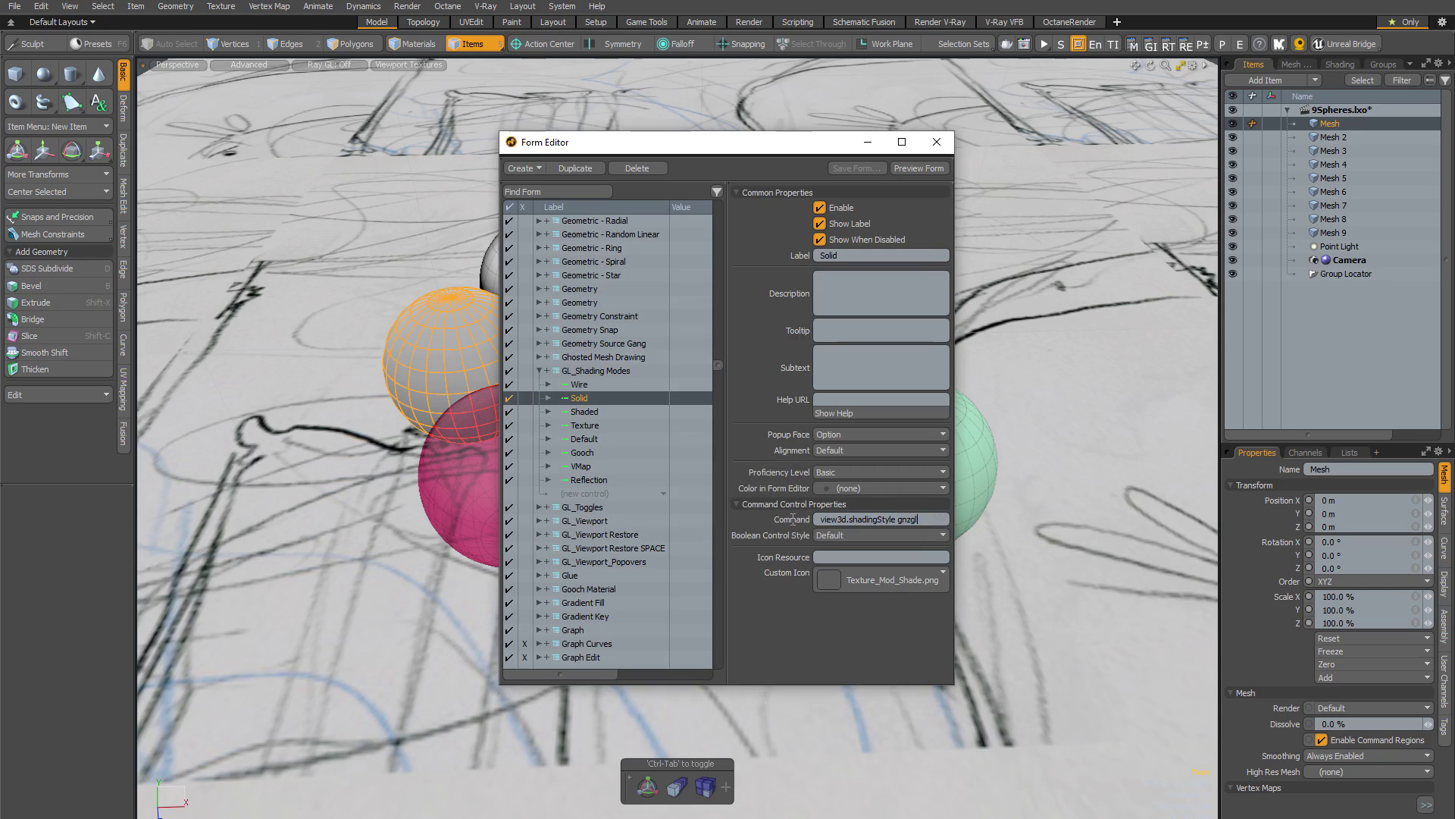
left_click_drag(841, 255, 795, 257)
type("Advanced")
Step: Test the edited shading pie menu by switching the viewport to Default and back to Advanced
left_click(1116, 370)
key("ctrl")
key("ctrl+grave")
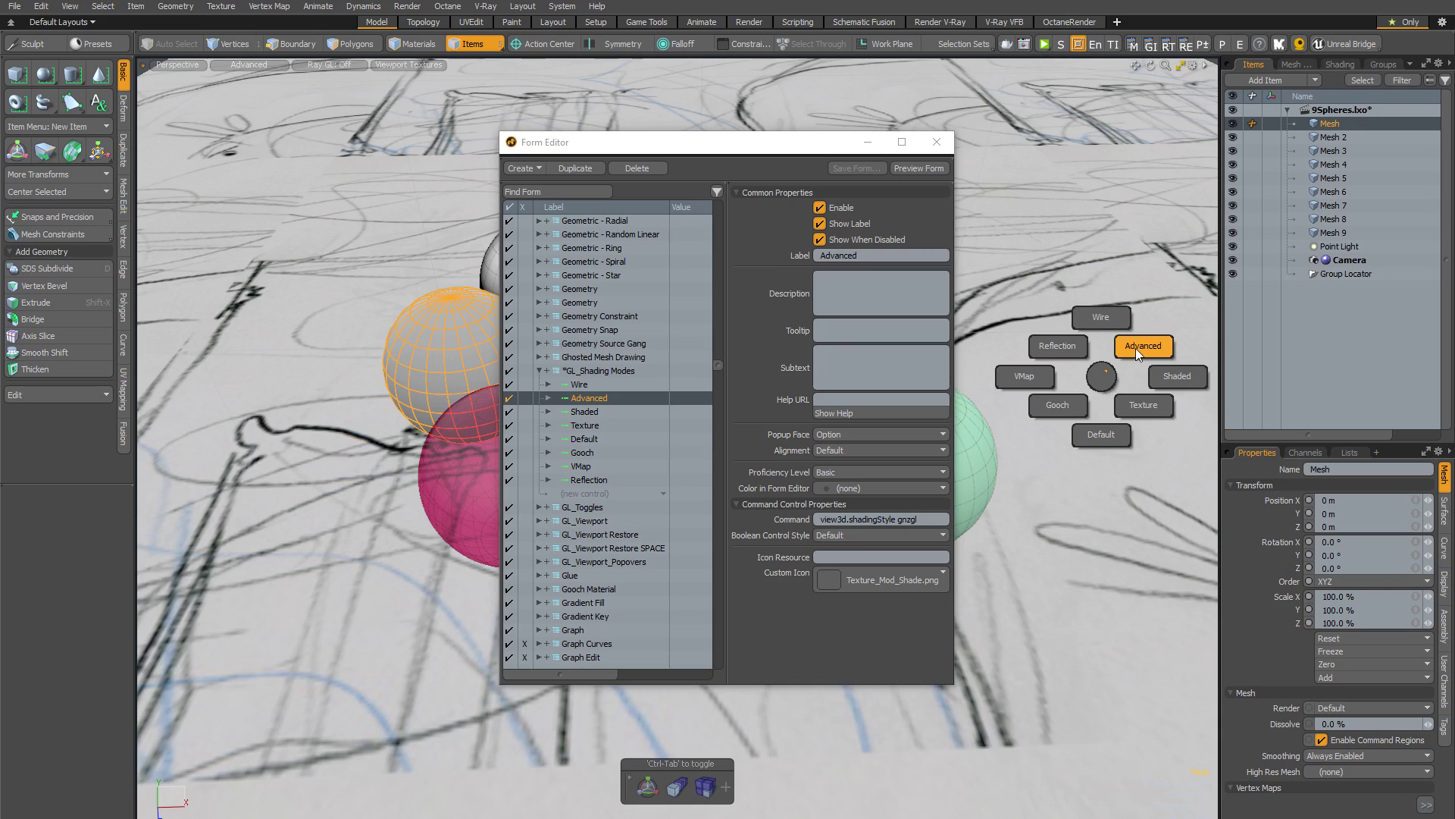
left_click(1096, 438)
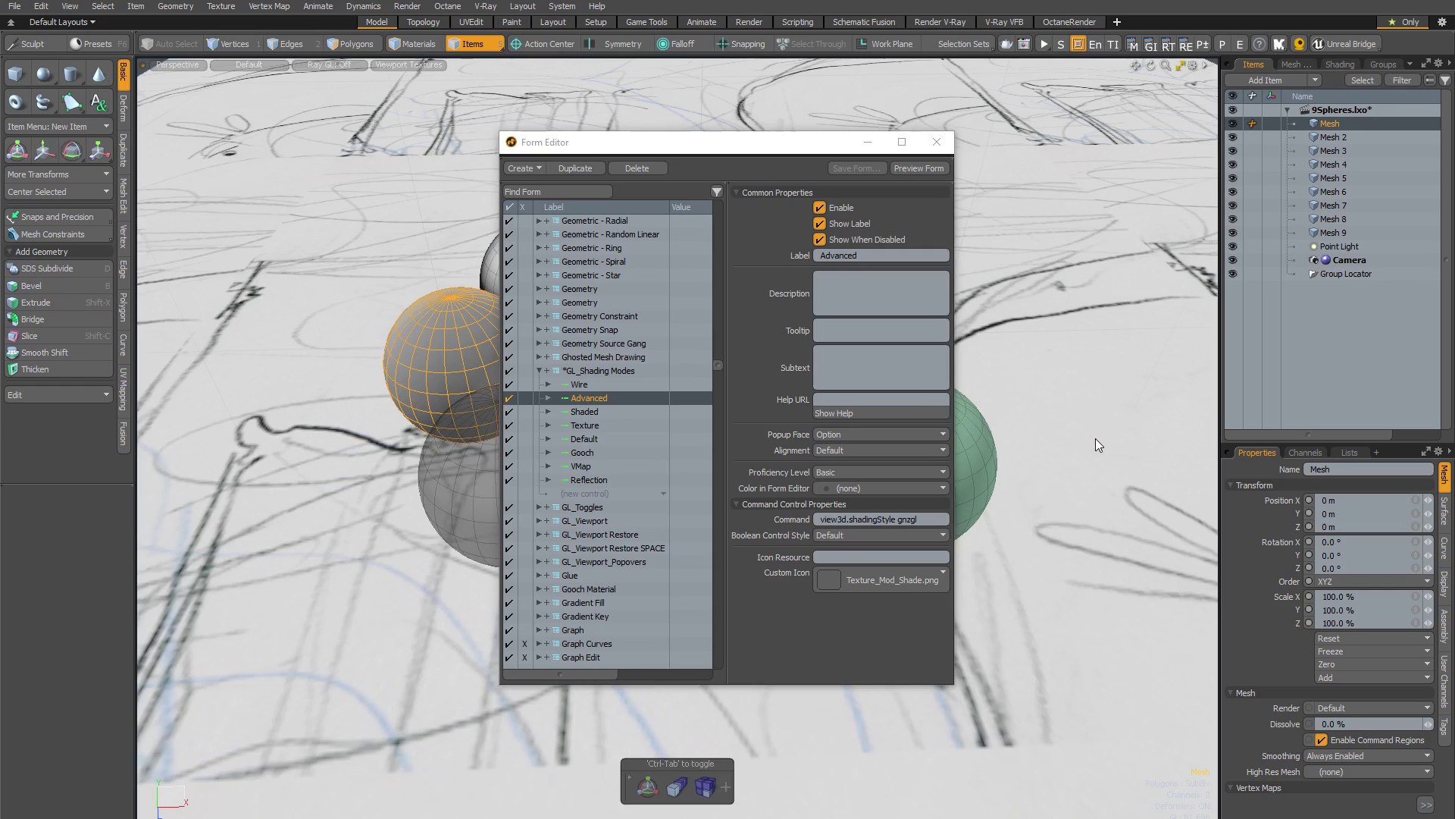
key("ctrl")
key("ctrl+grave")
left_click(1122, 400)
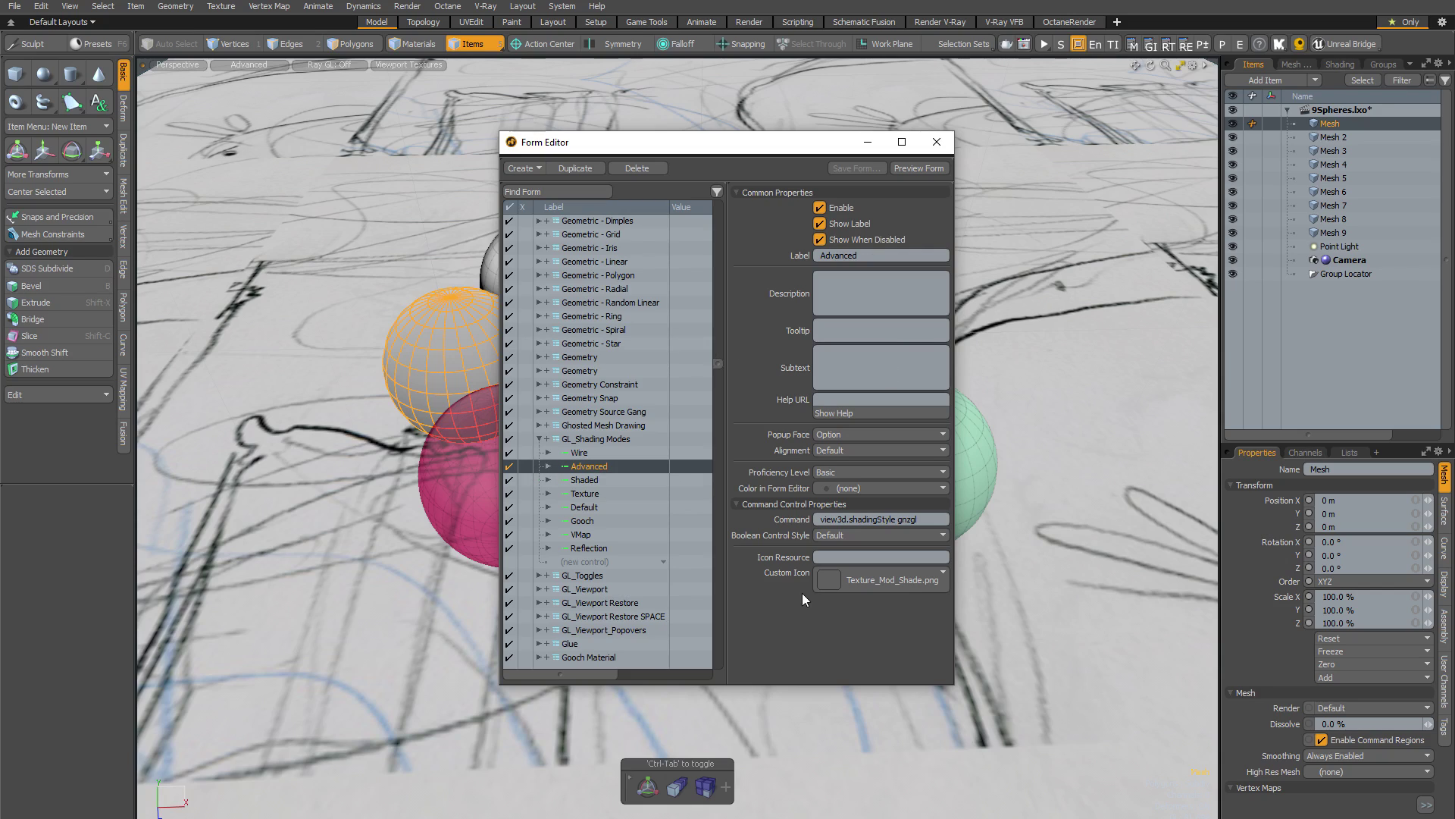
Step: Export the Forms config fragment to gl pie menu.CFG in the Luxology Configs folder, replacing the existing file
left_click(15, 6)
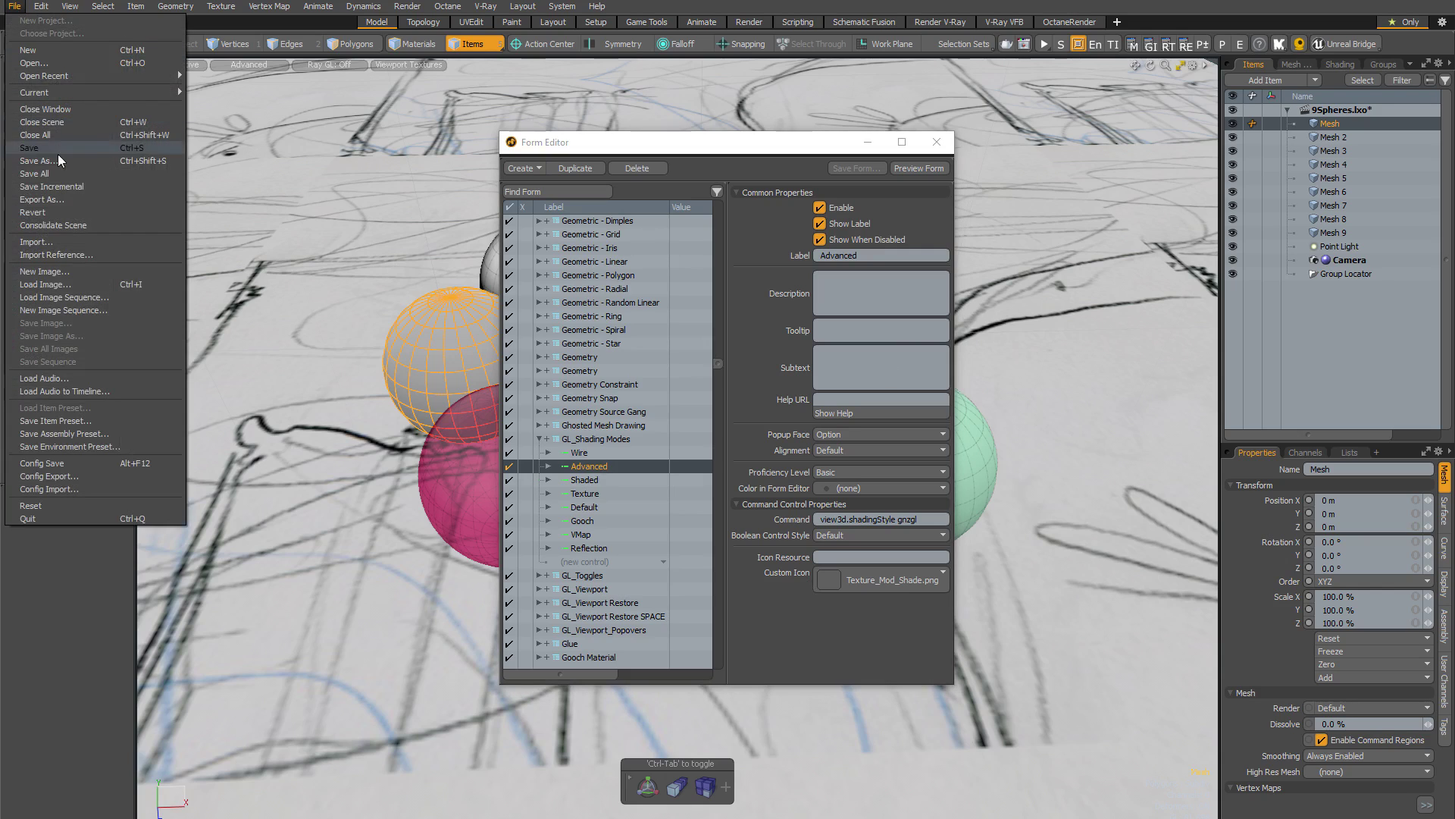
left_click(47, 476)
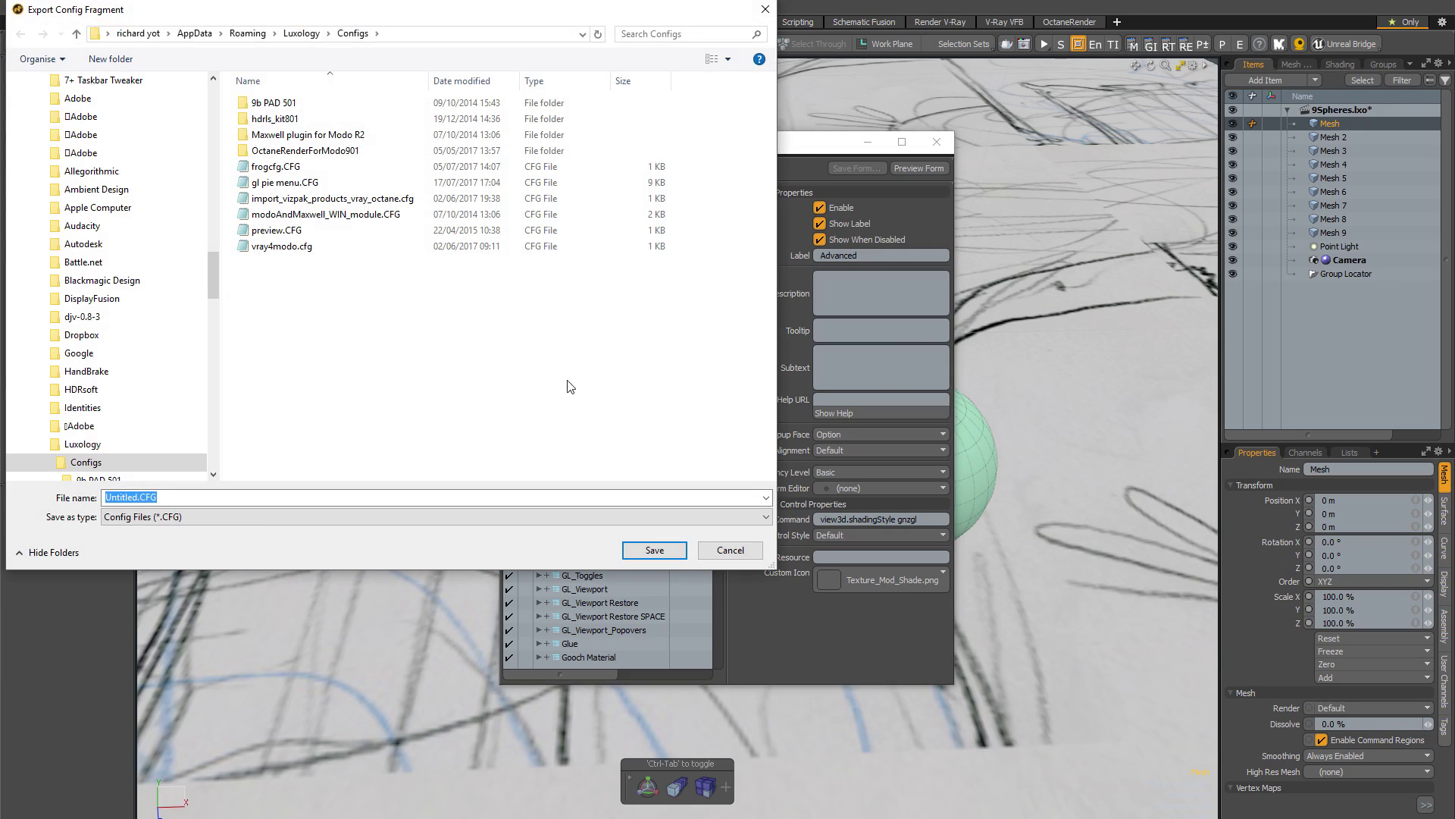
left_click(297, 189)
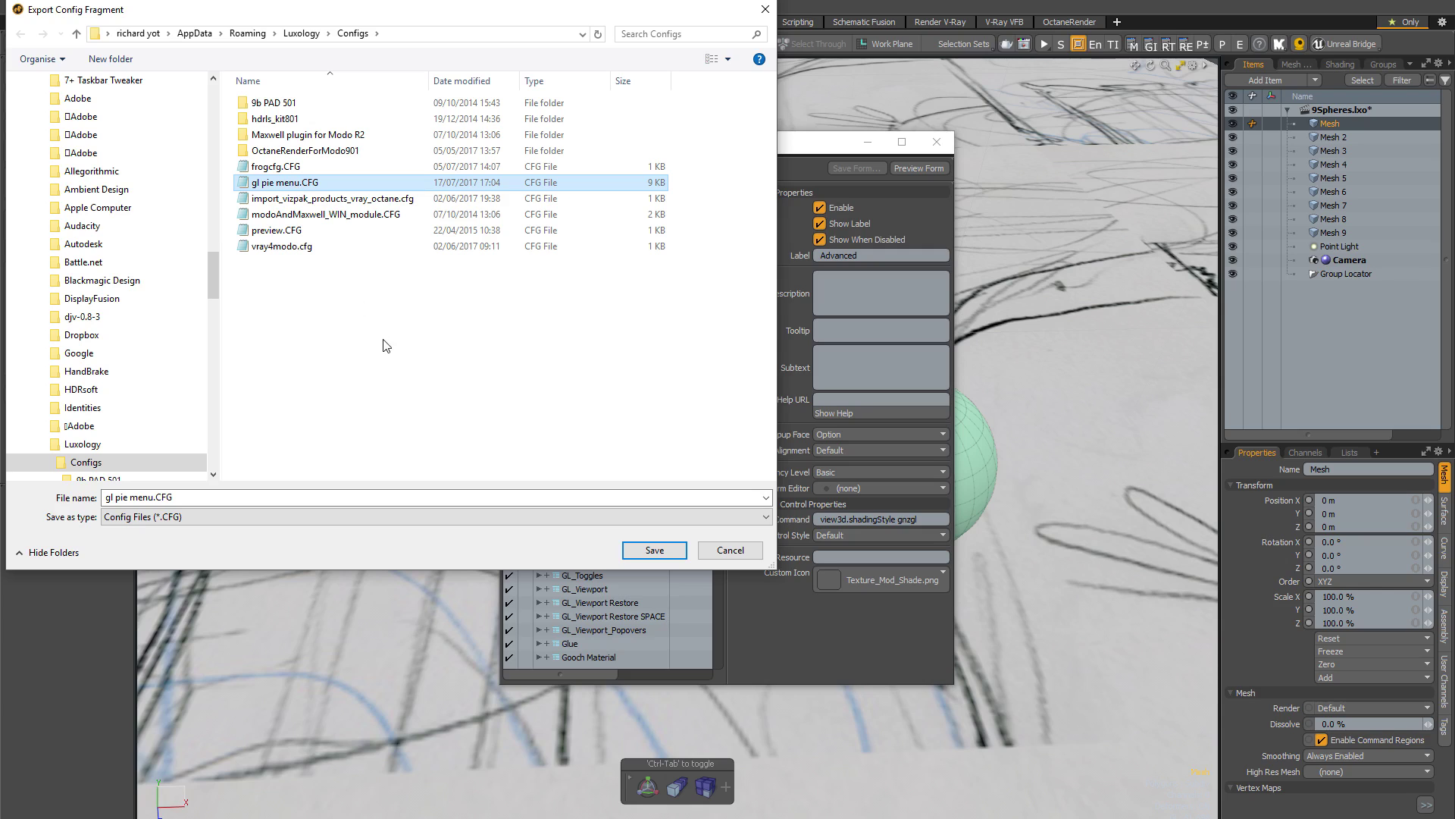
left_click(655, 553)
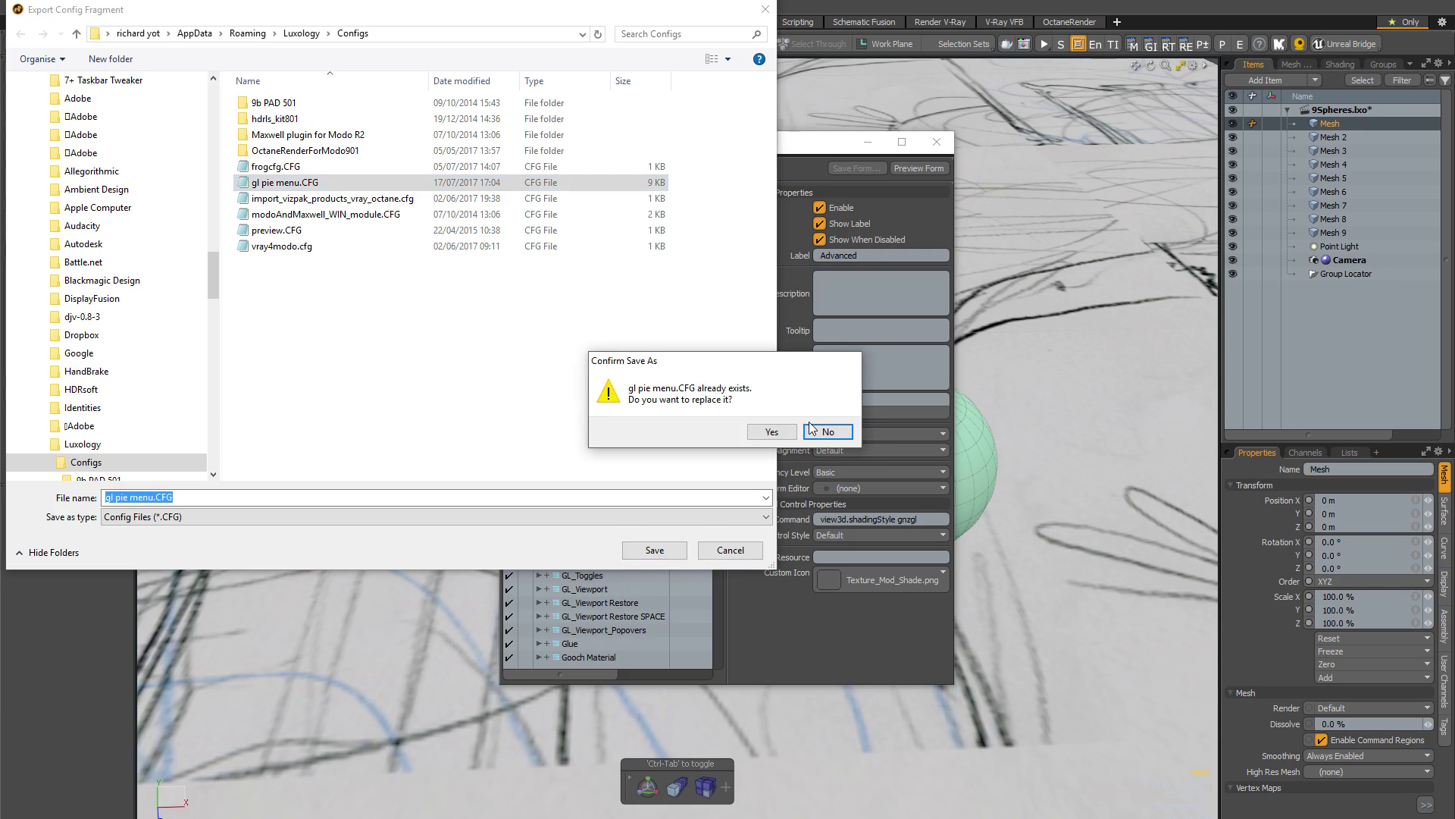
left_click(775, 431)
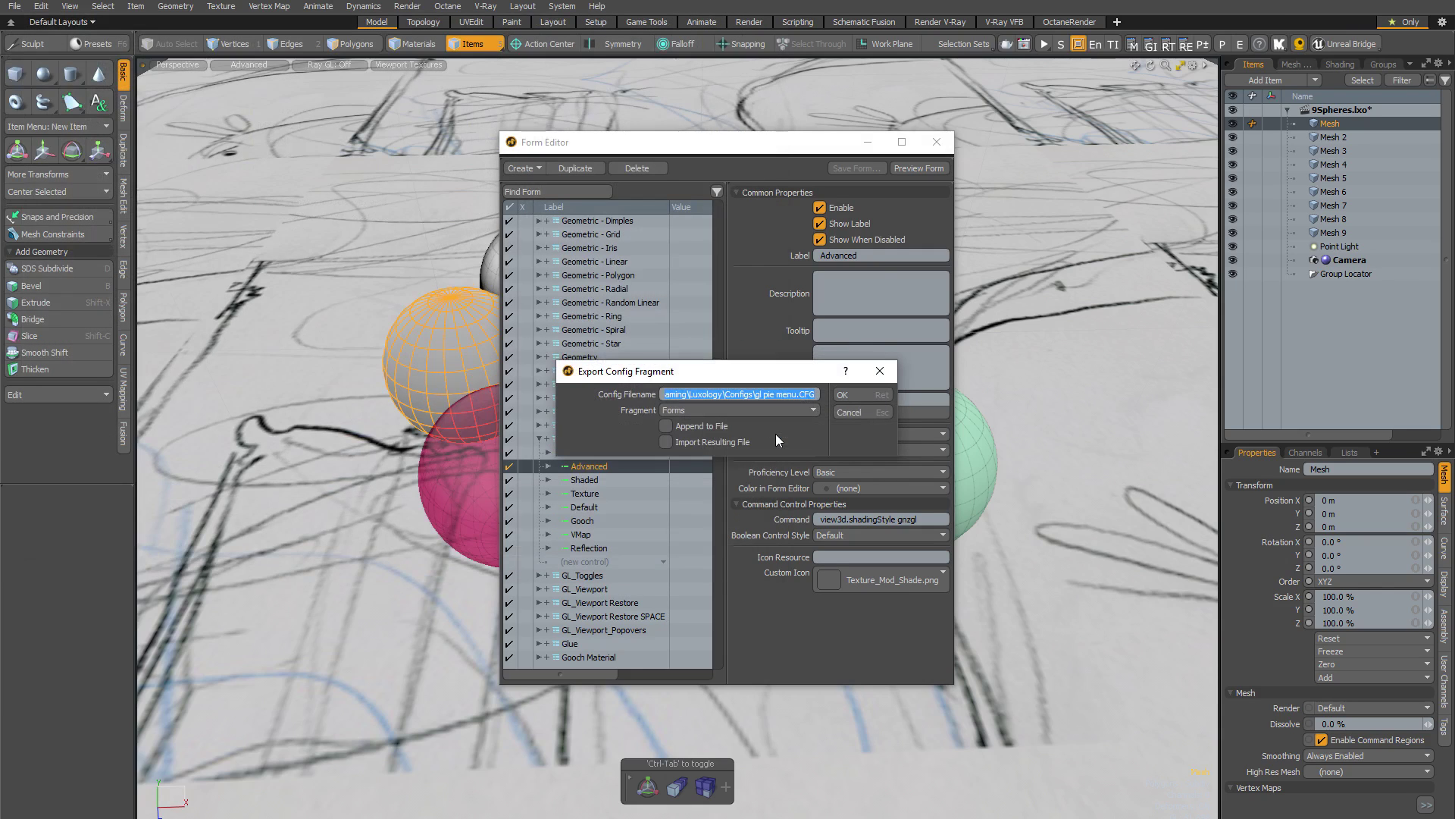
left_click(691, 413)
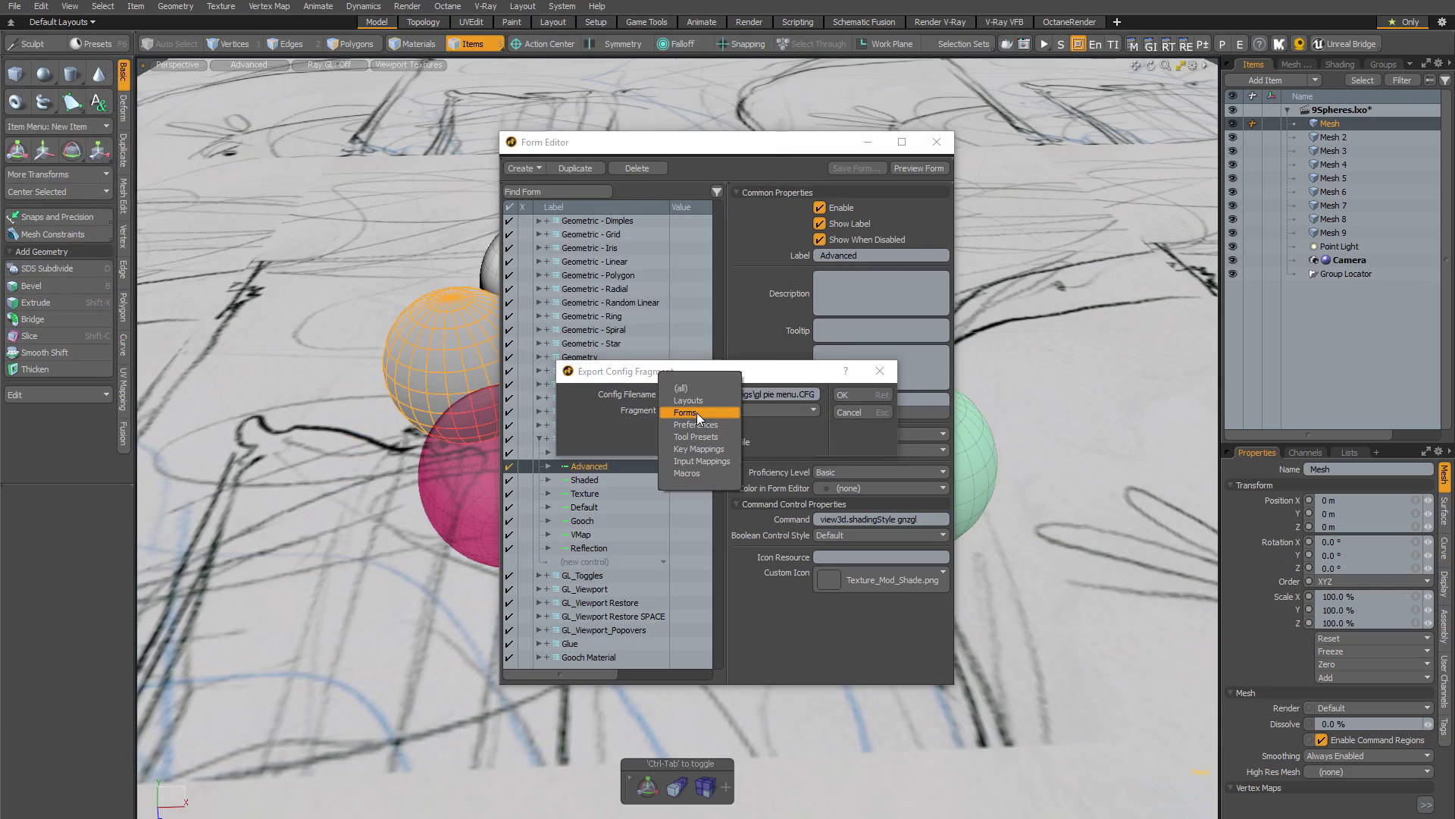
left_click(703, 411)
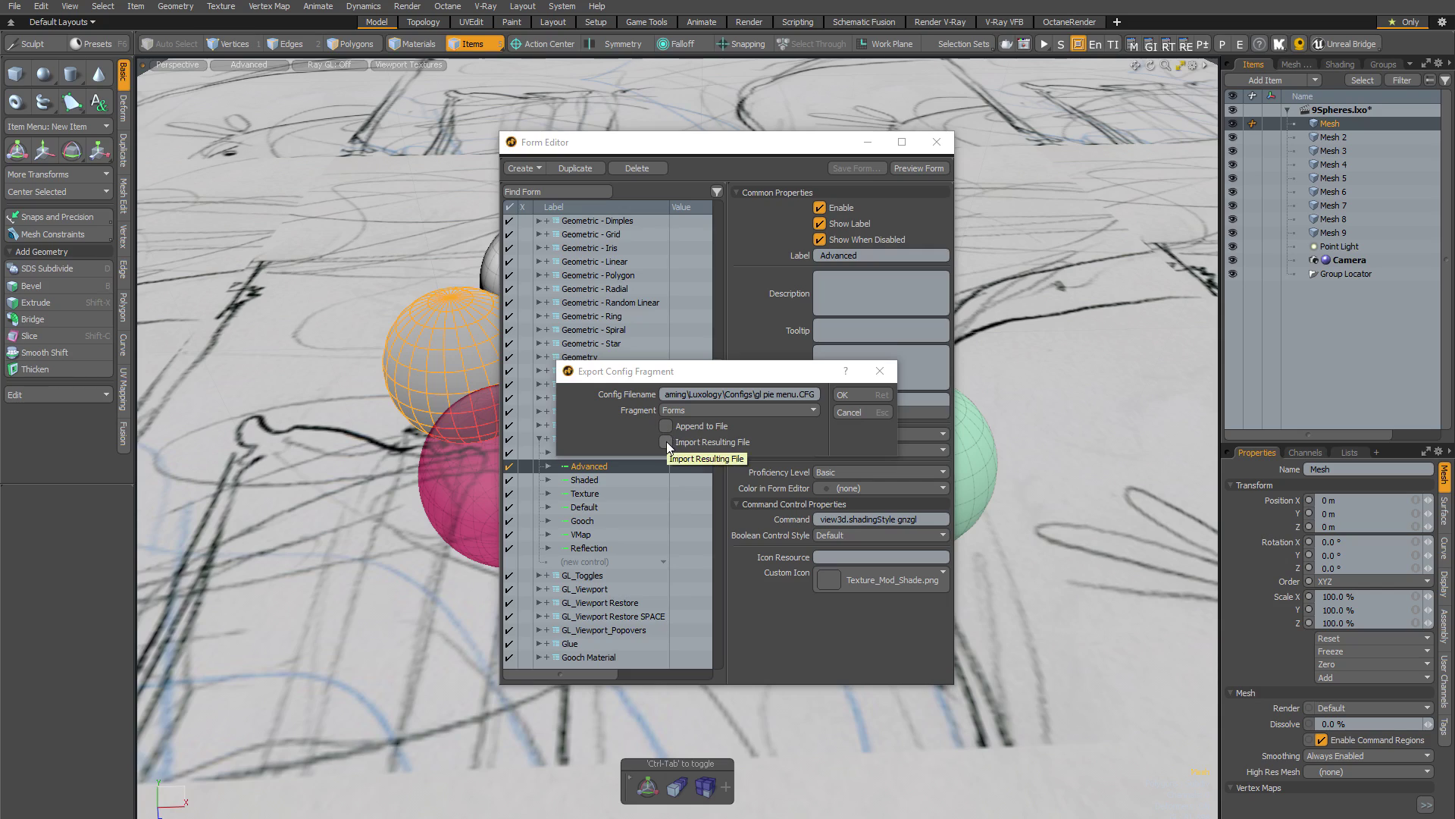
left_click(863, 395)
left_click(877, 411)
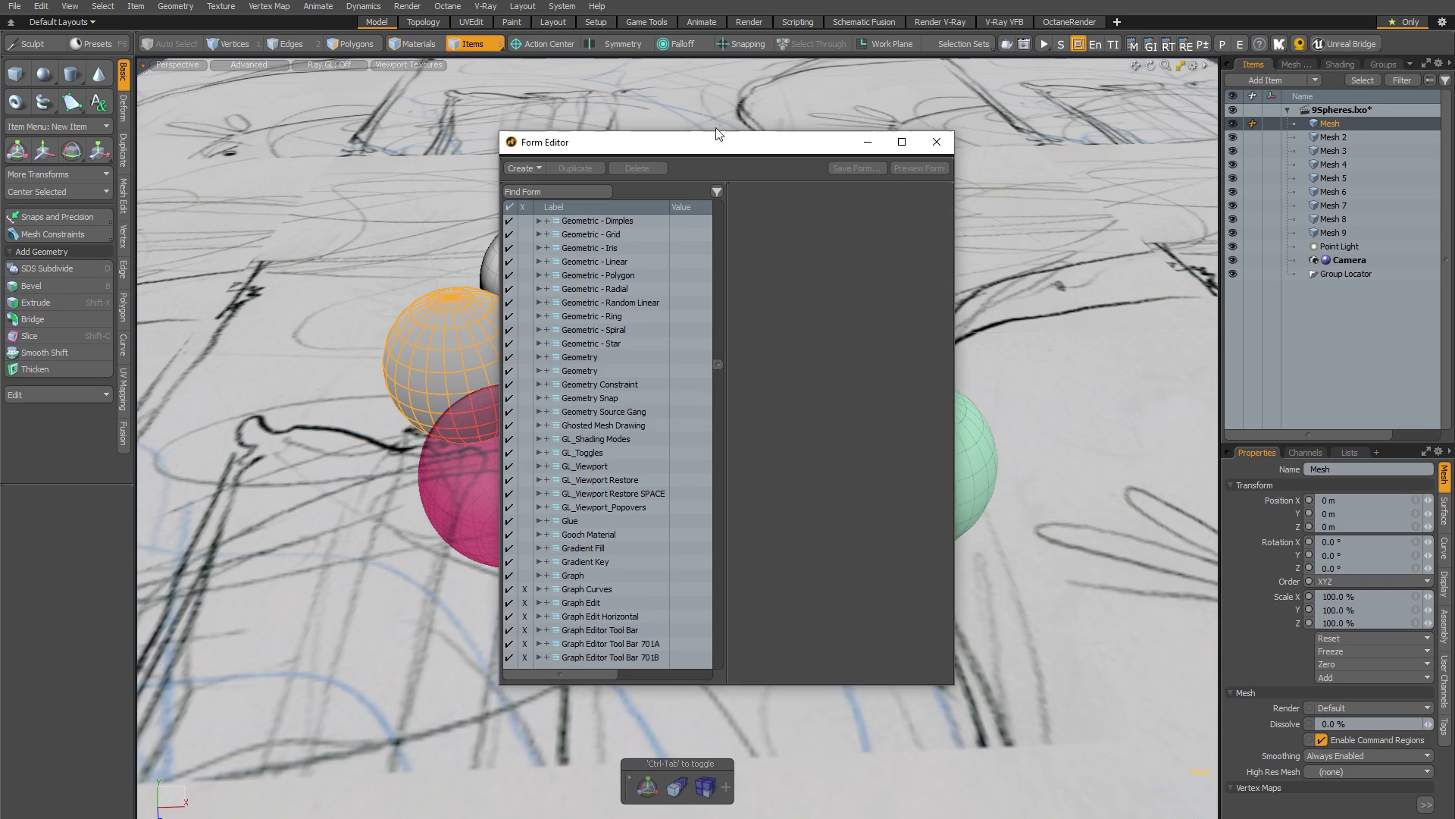
Step: Open gl pie menu.CFG from the user configs folder, examine its GL_Shading Modes entries and close it
left_click(562, 7)
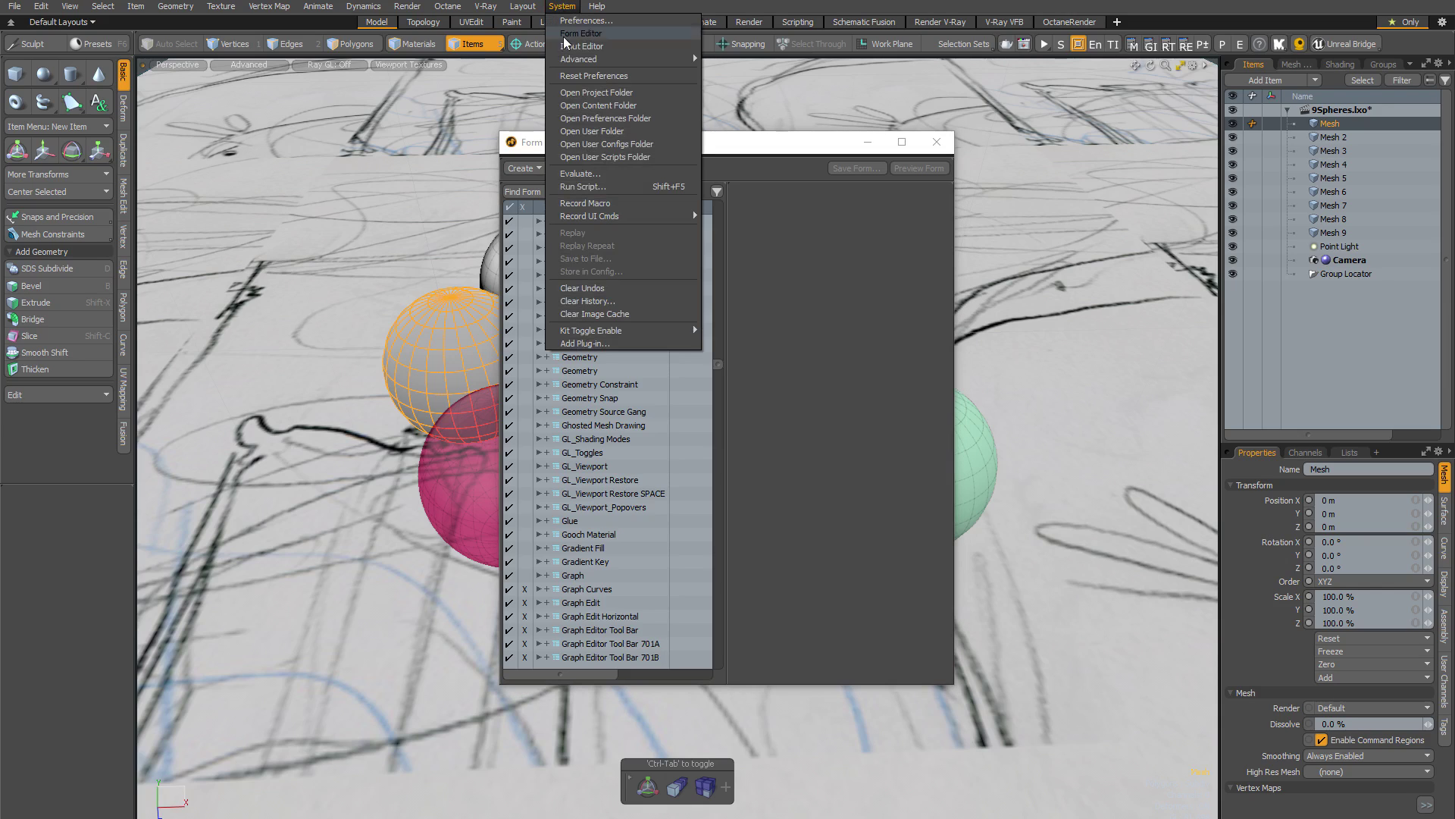
left_click(608, 144)
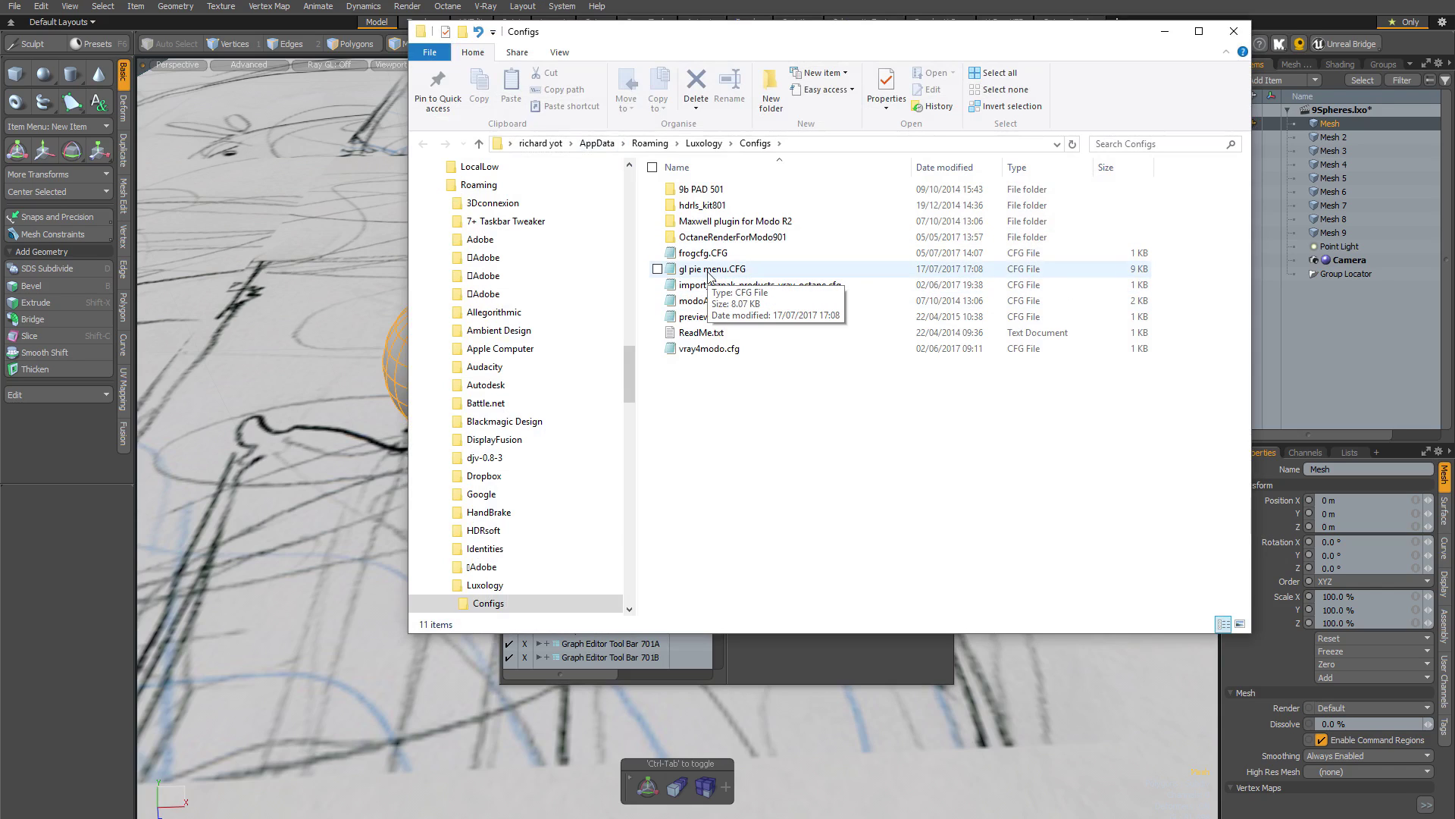
double_click(708, 270)
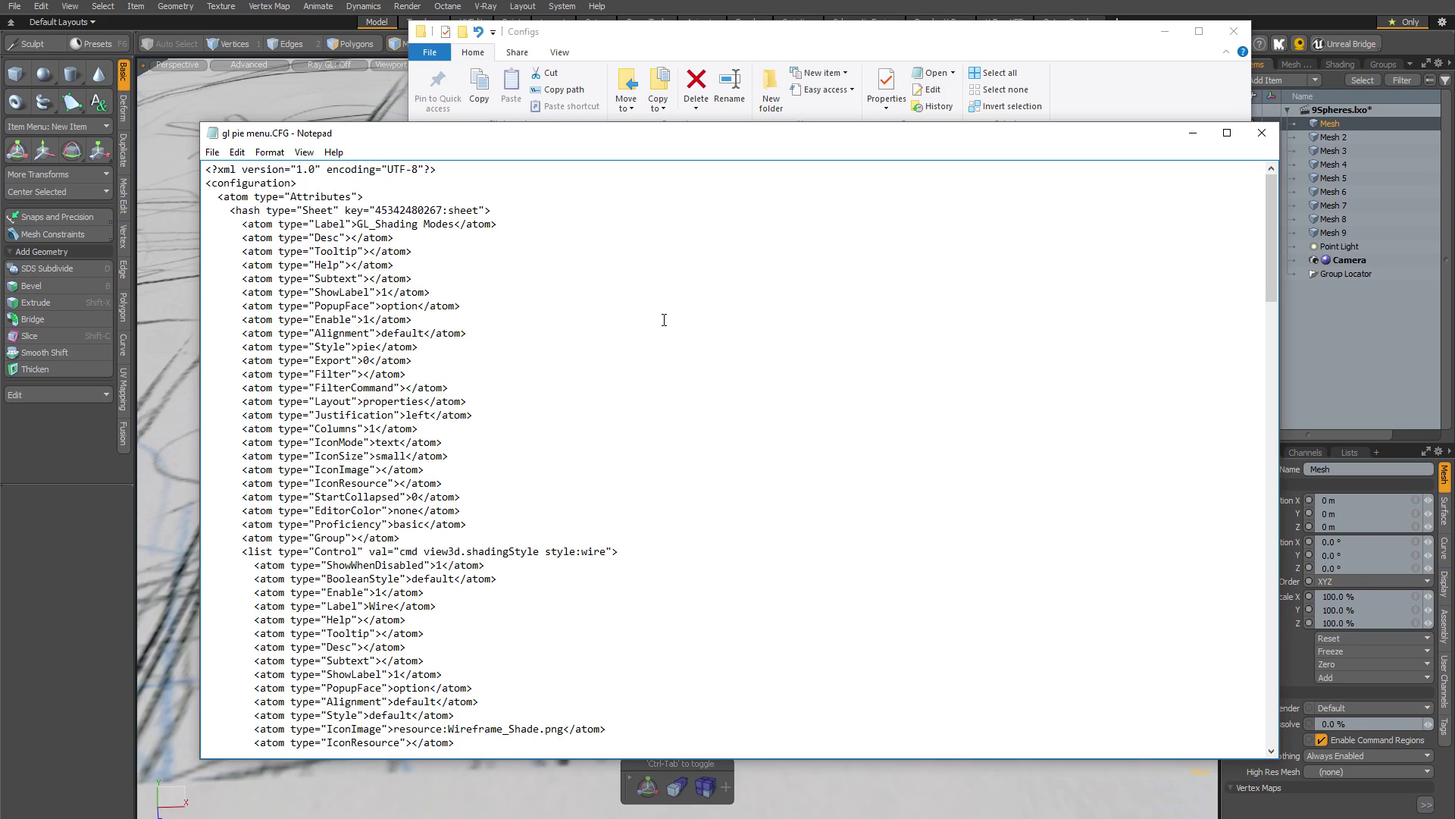
scroll(664, 320, "down", 20)
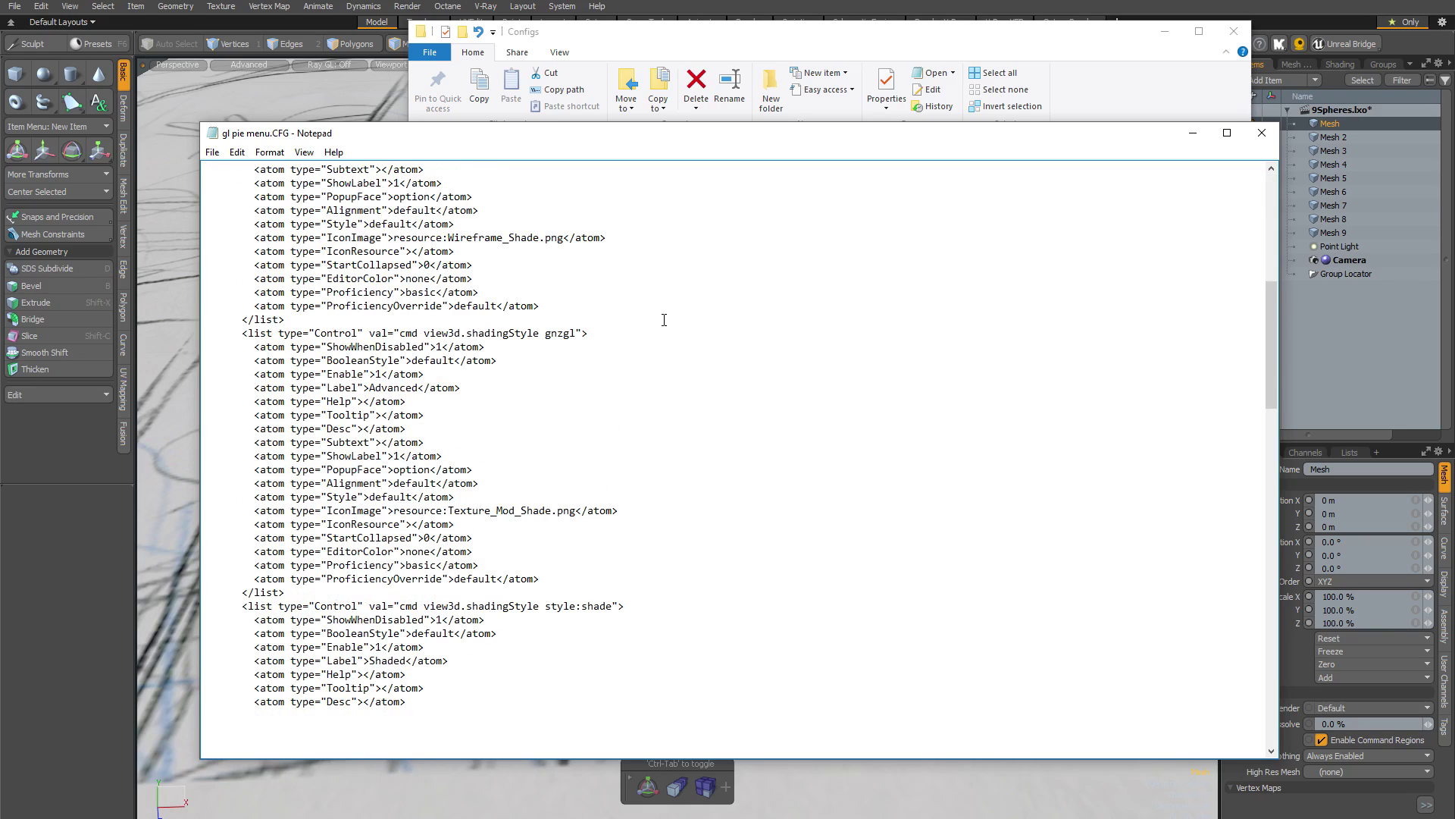
scroll(664, 320, "down", 20)
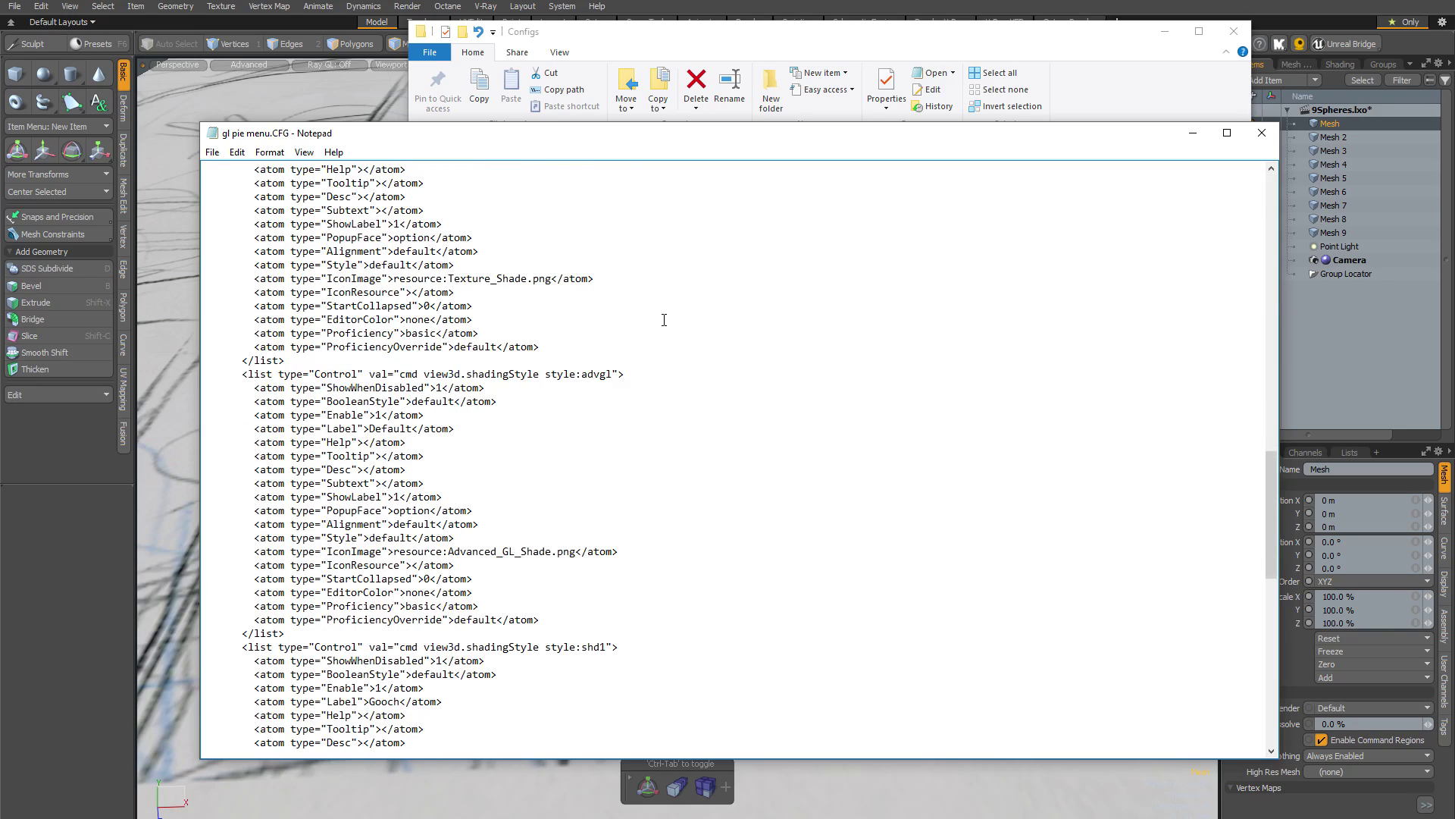
scroll(664, 320, "up", 15)
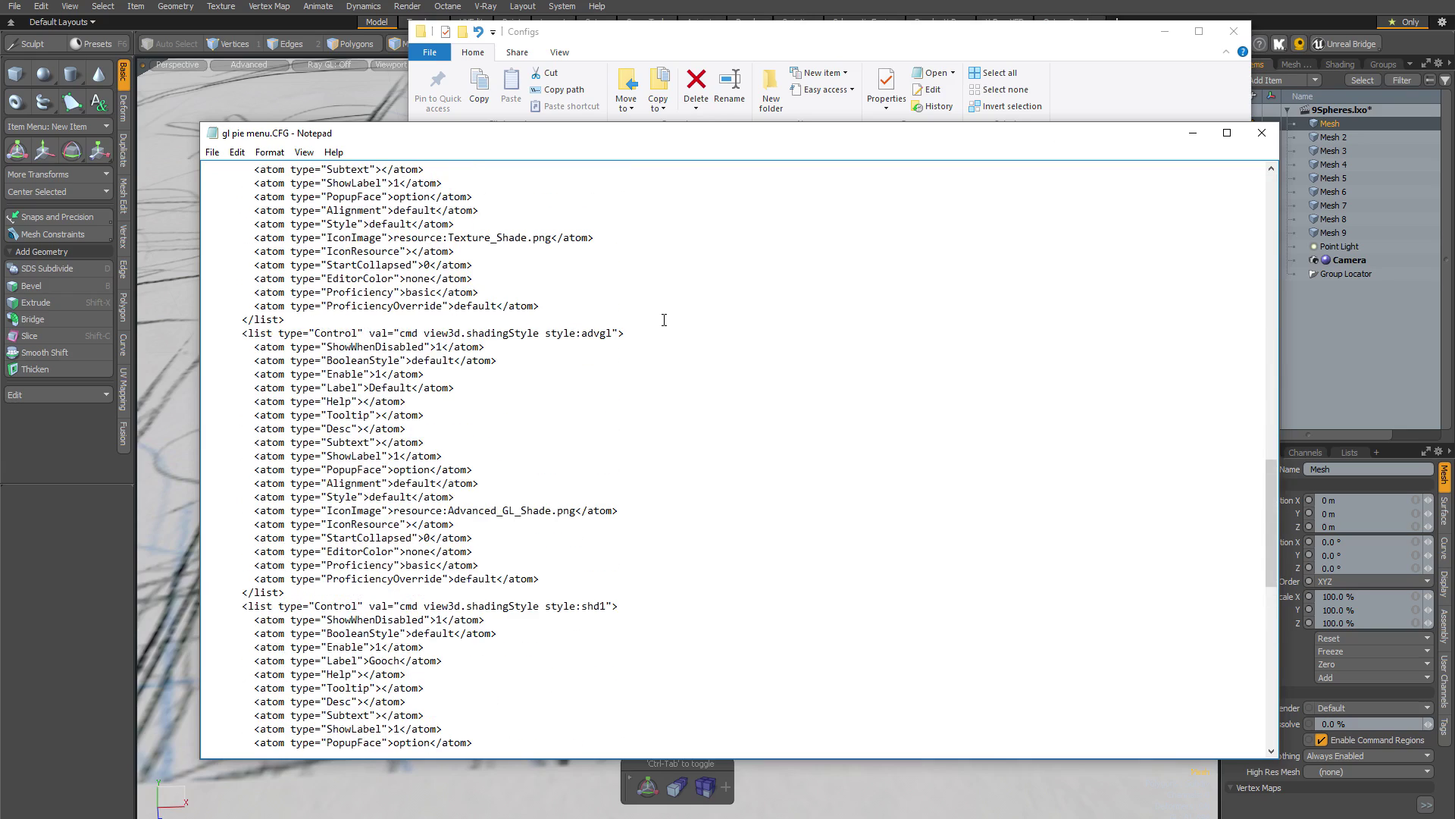
scroll(664, 320, "up", 20)
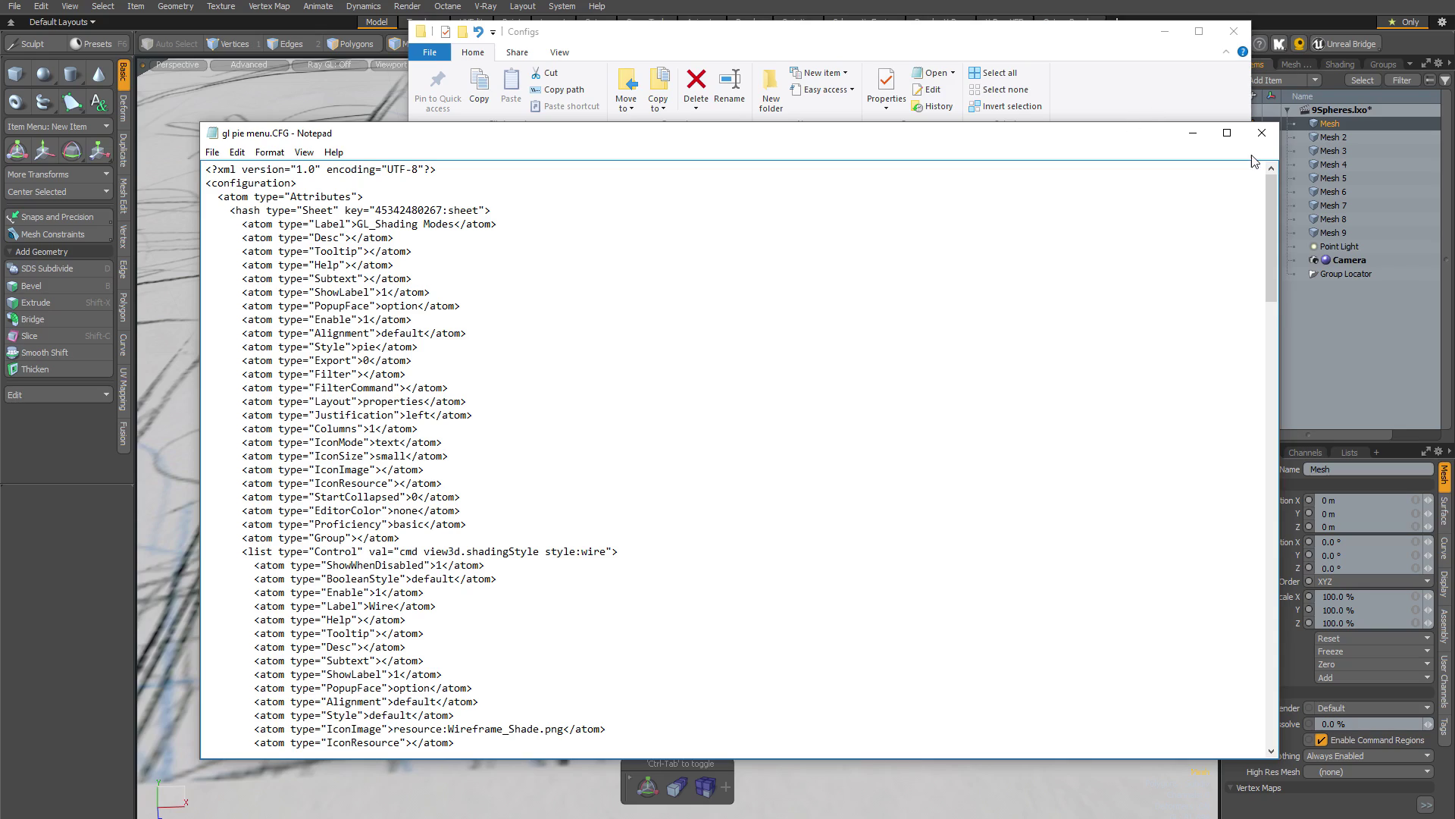
left_click(1261, 132)
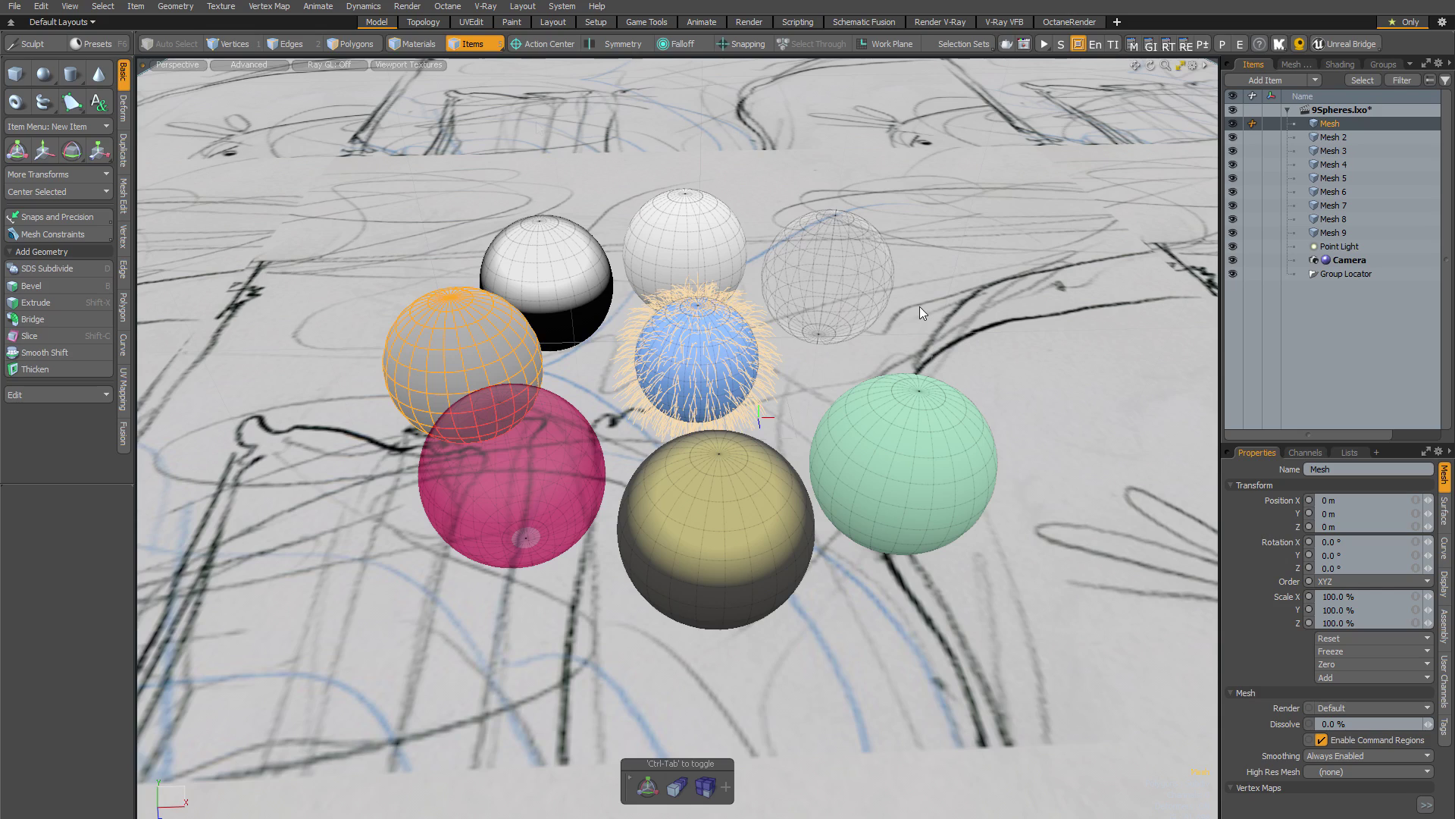
Step: Open the Input Editor, show keyboard shortcuts for all modifiers and select the [4] shading style mapping
left_click(562, 6)
left_click(573, 46)
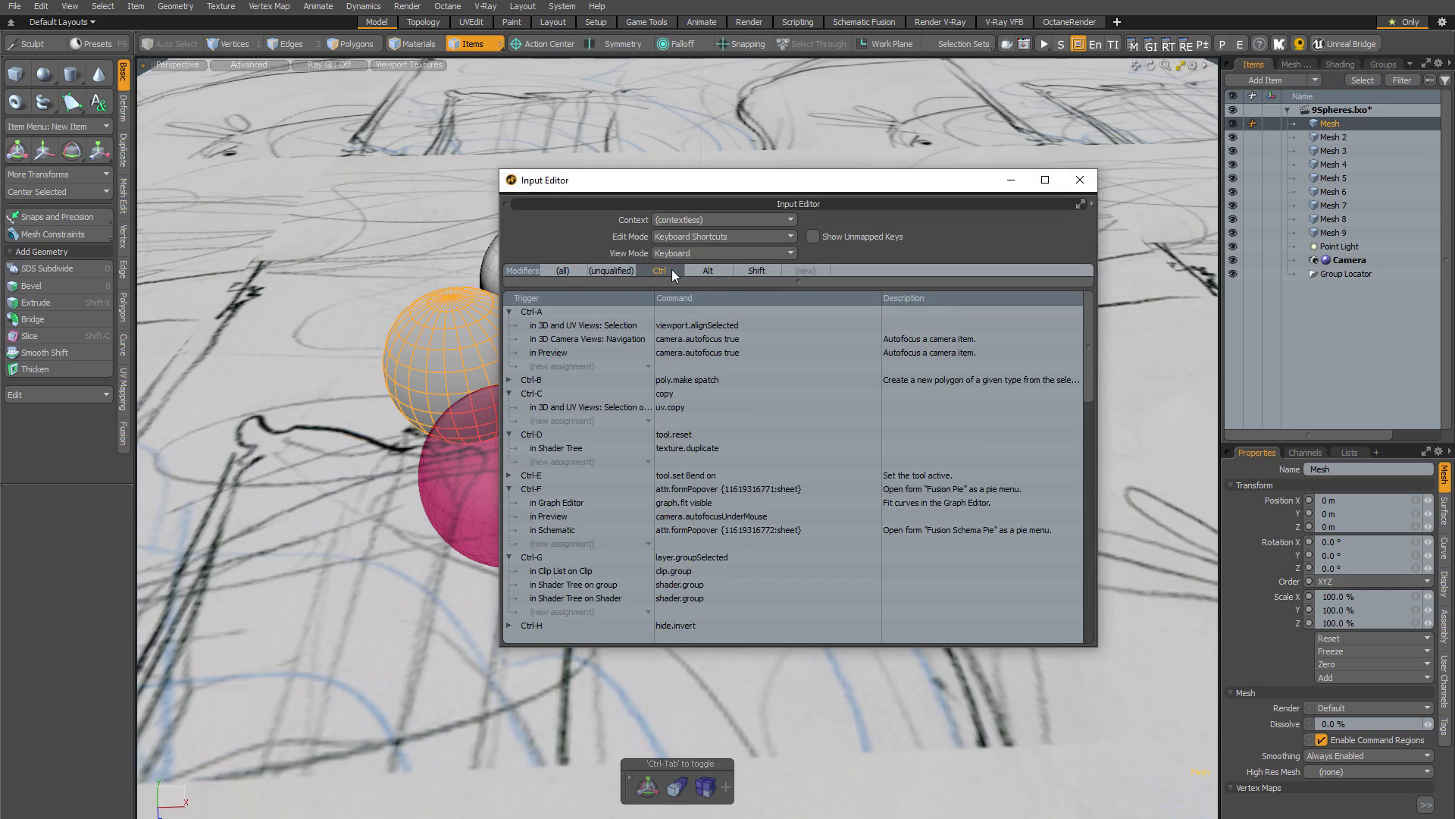
left_click(710, 270)
left_click(562, 270)
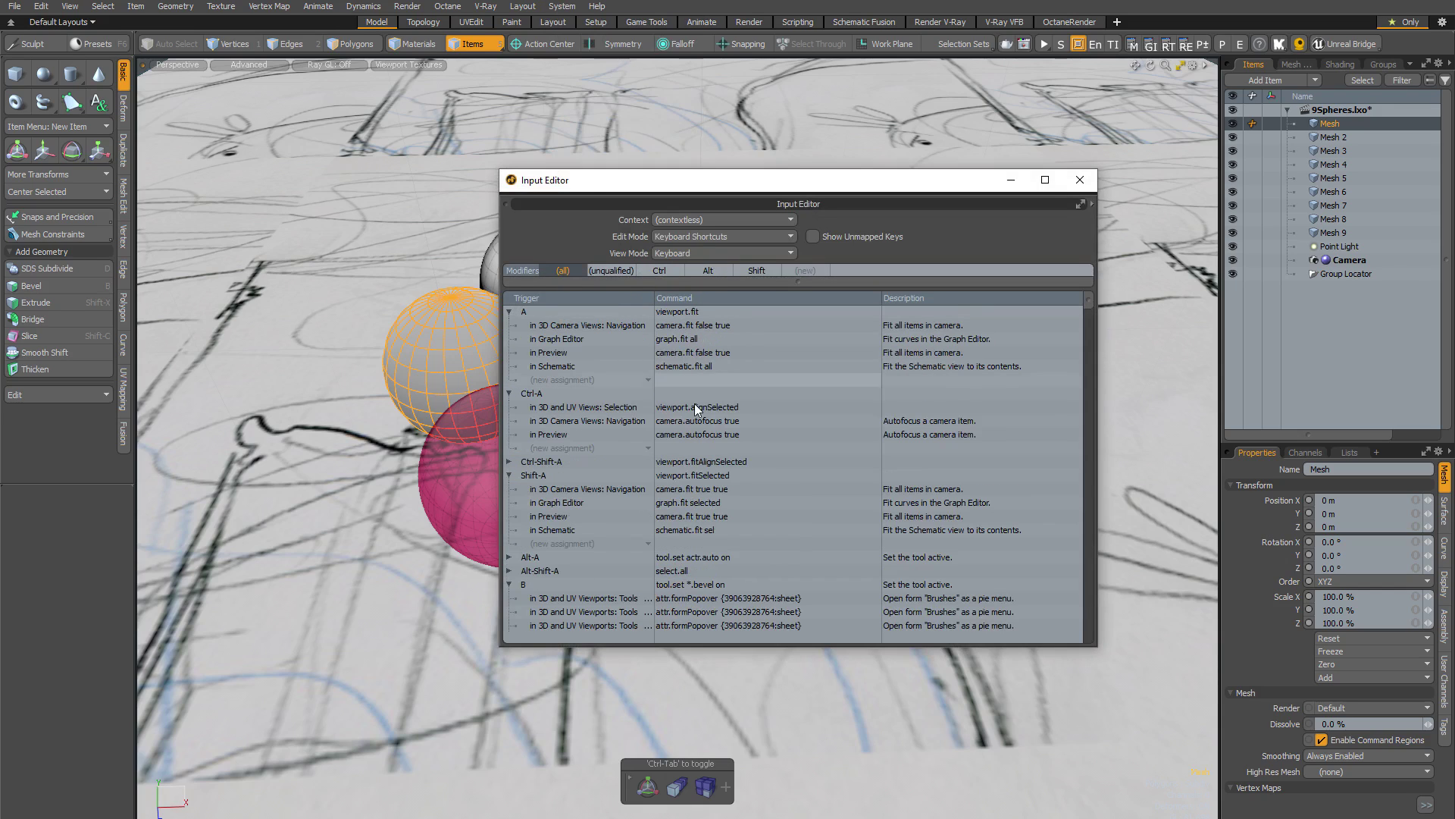
scroll(662, 494, "down", 20)
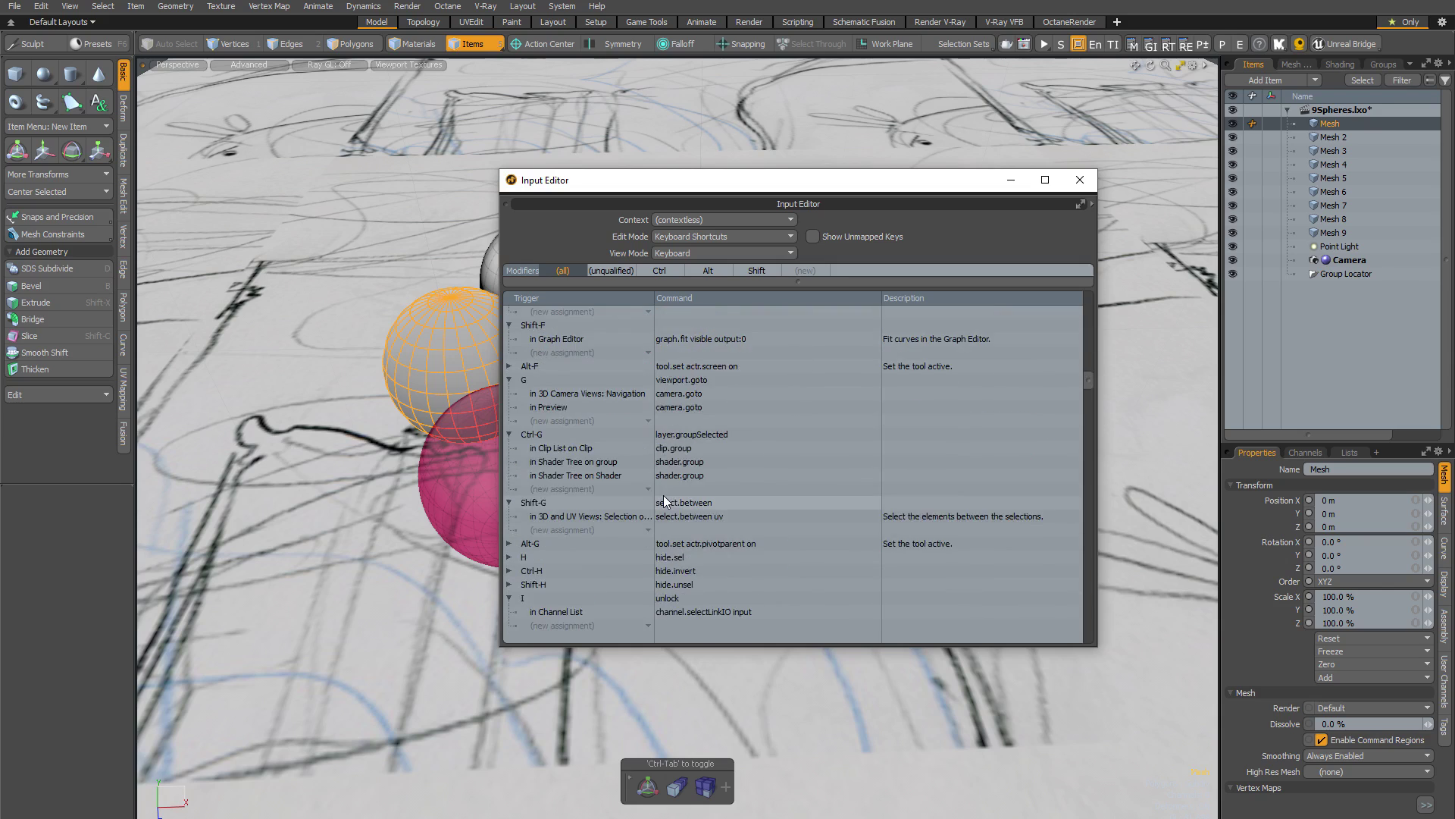
scroll(663, 494, "down", 20)
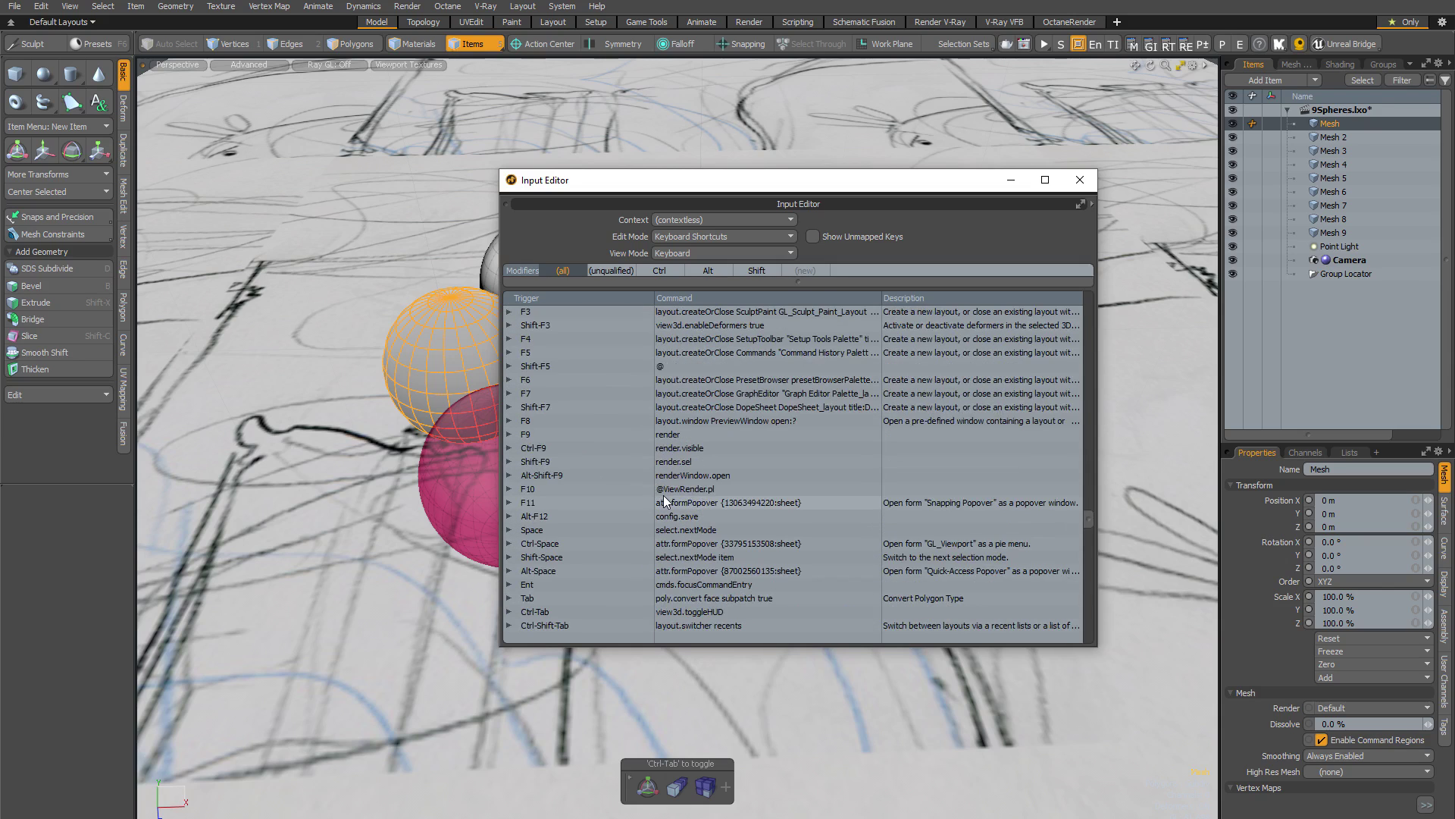
scroll(662, 494, "down", 10)
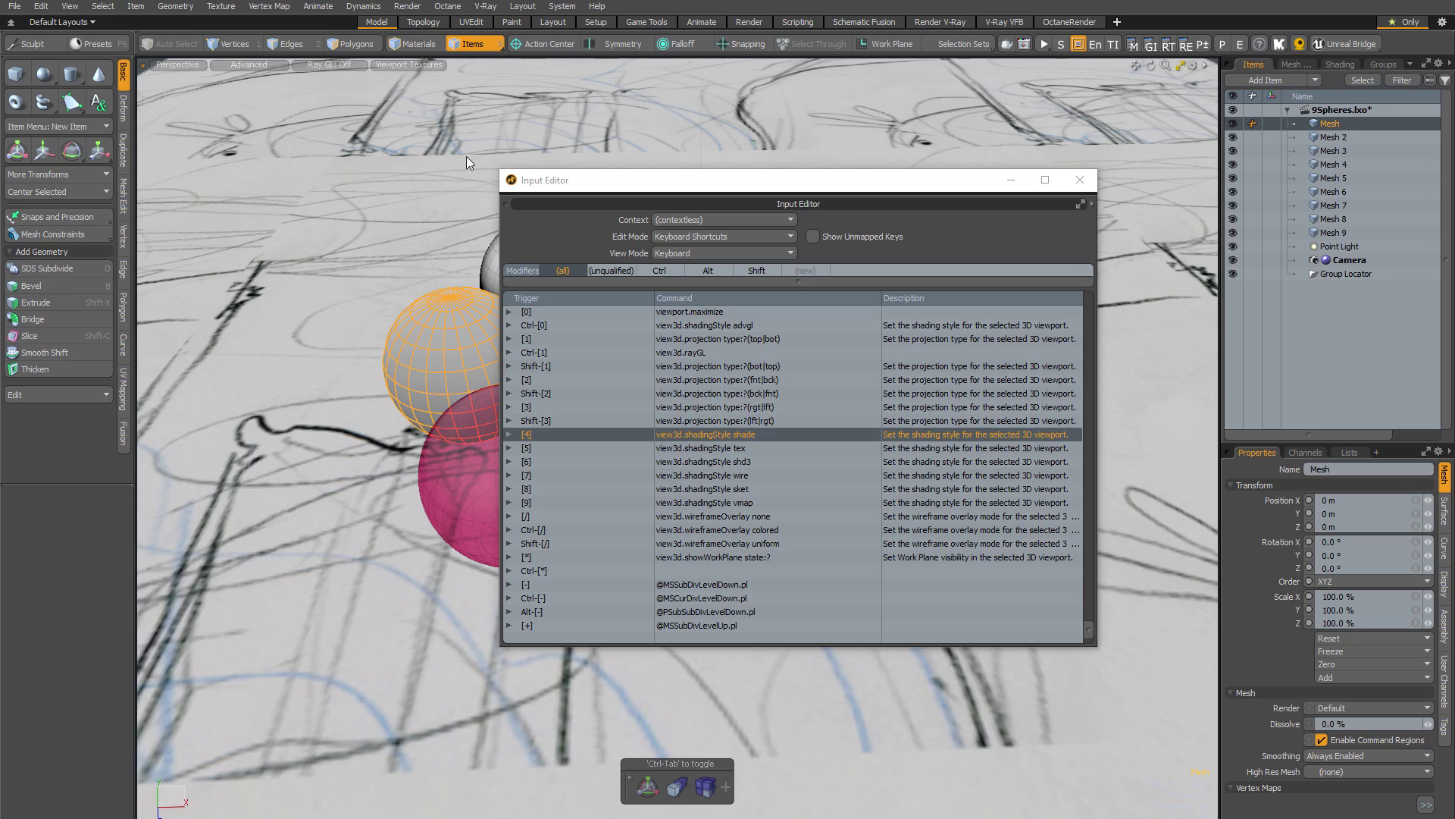
Step: Set the viewport shading to Default and copy its view3d.shadingStyle advgl command from the Command History
key("F5")
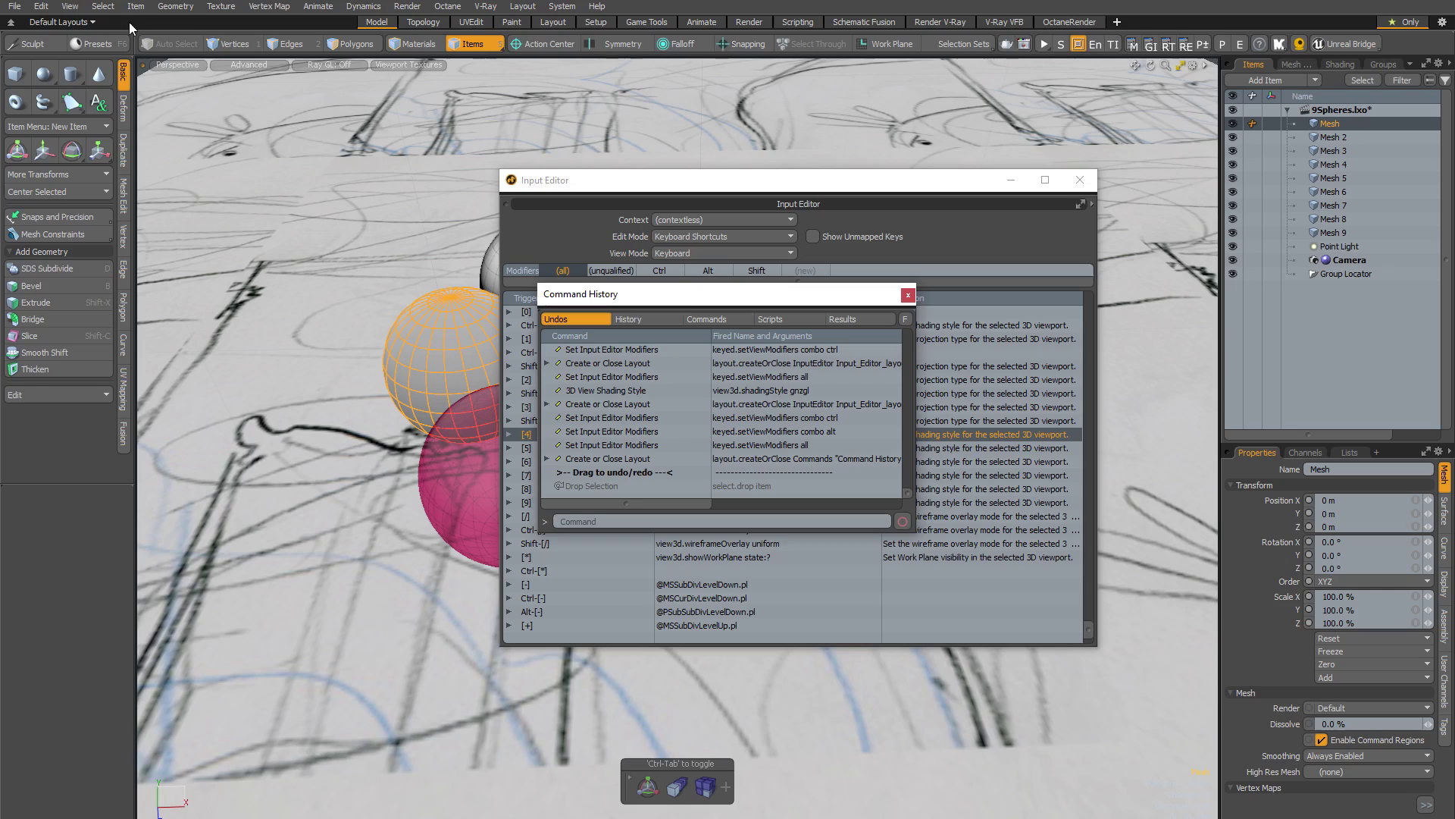
left_click(236, 64)
left_click(234, 152)
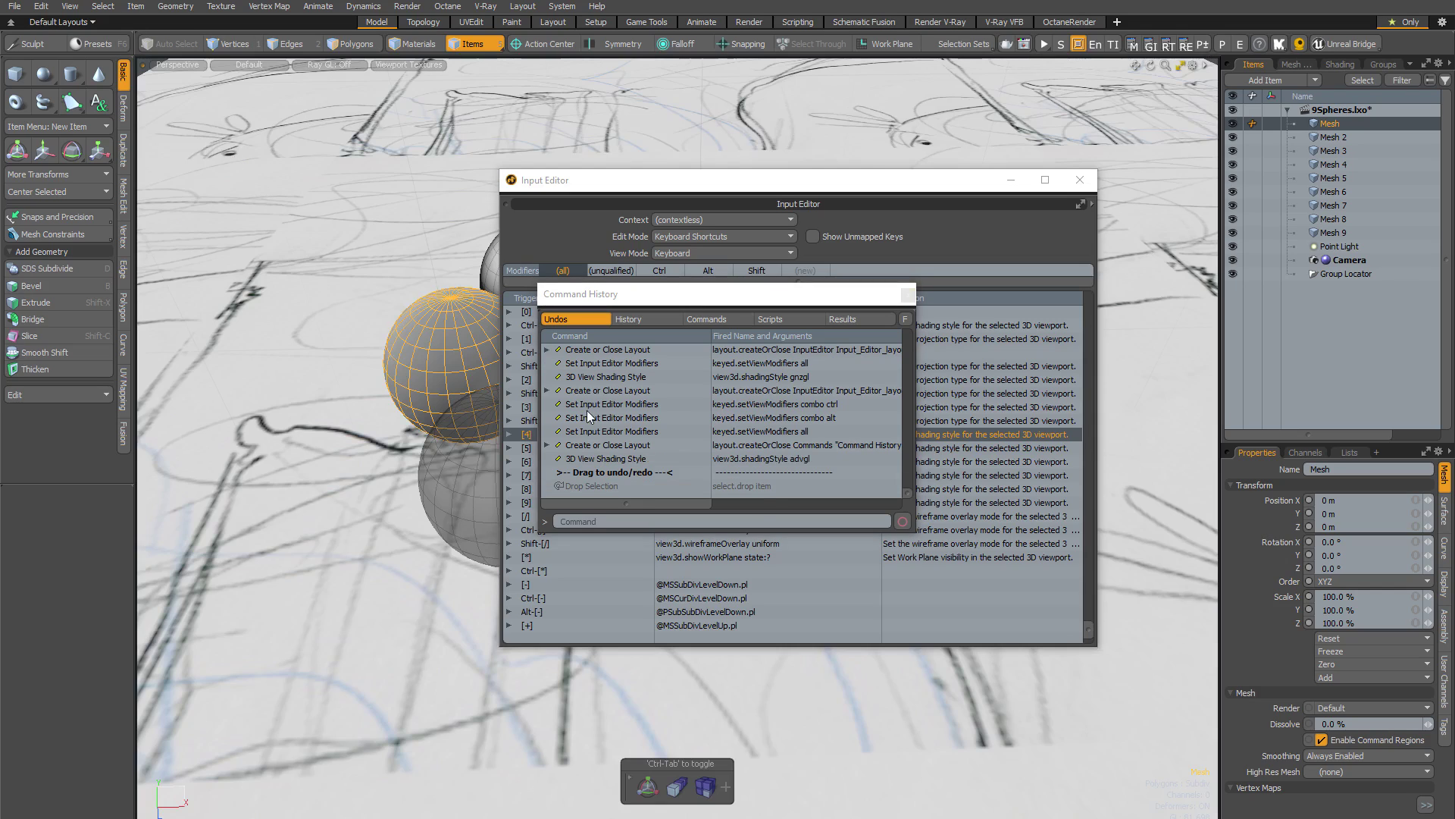
left_click(626, 458)
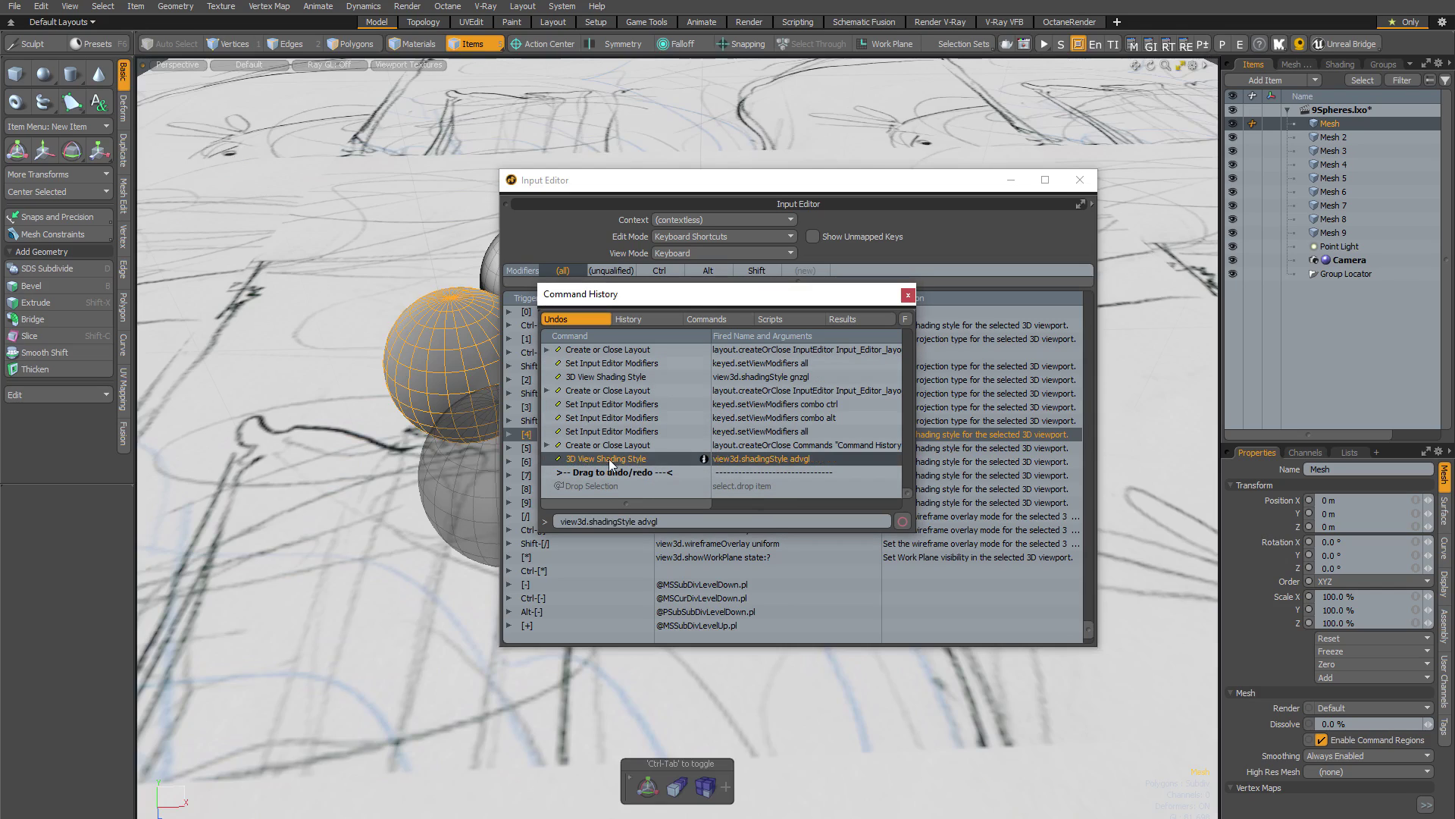
left_click_drag(683, 523, 527, 517)
key("ctrl+c")
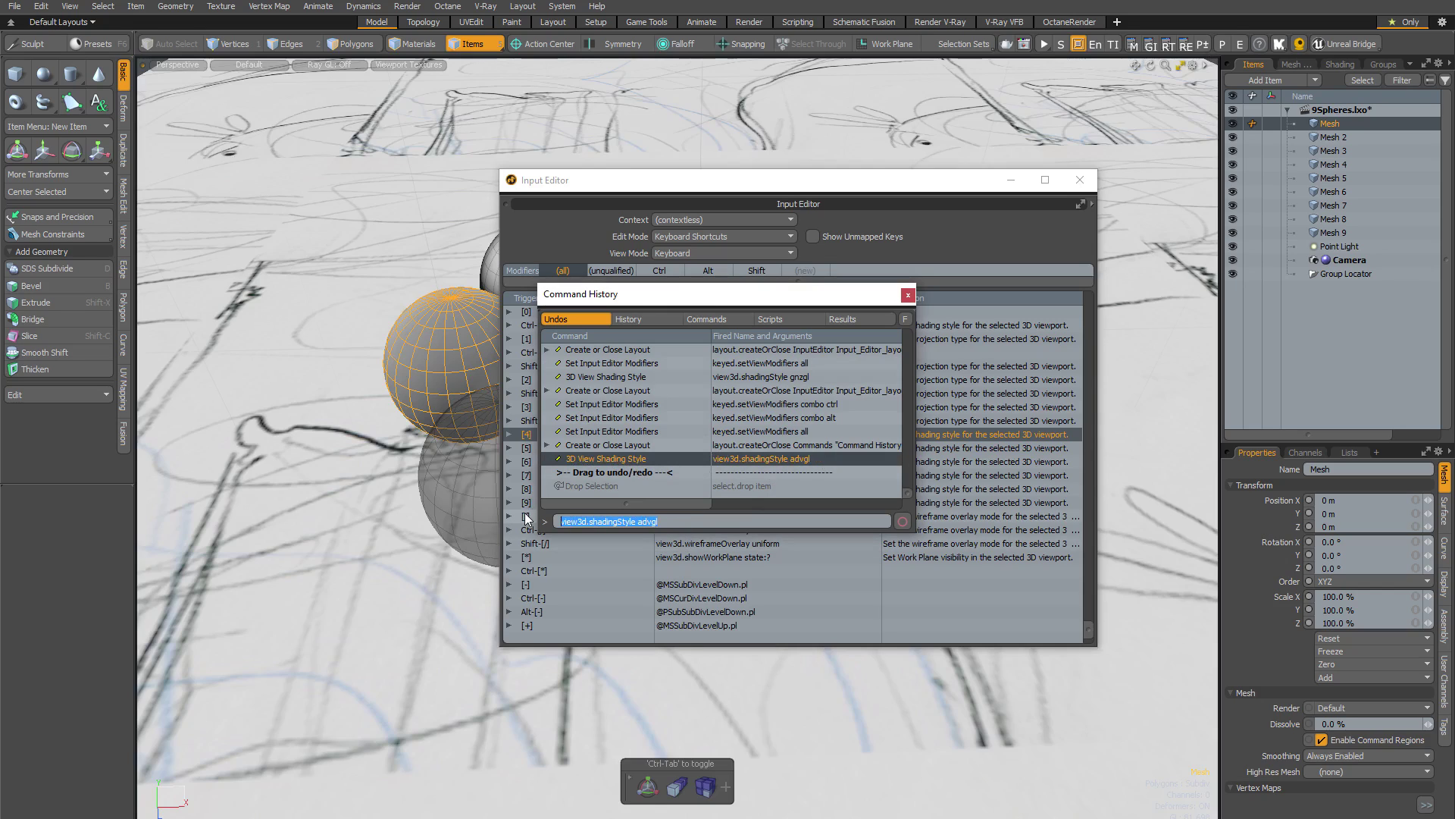
left_click(907, 295)
Step: Set the [4] shortcut's command to view3d.shadingStyle advgl in the Input Editor
double_click(756, 434)
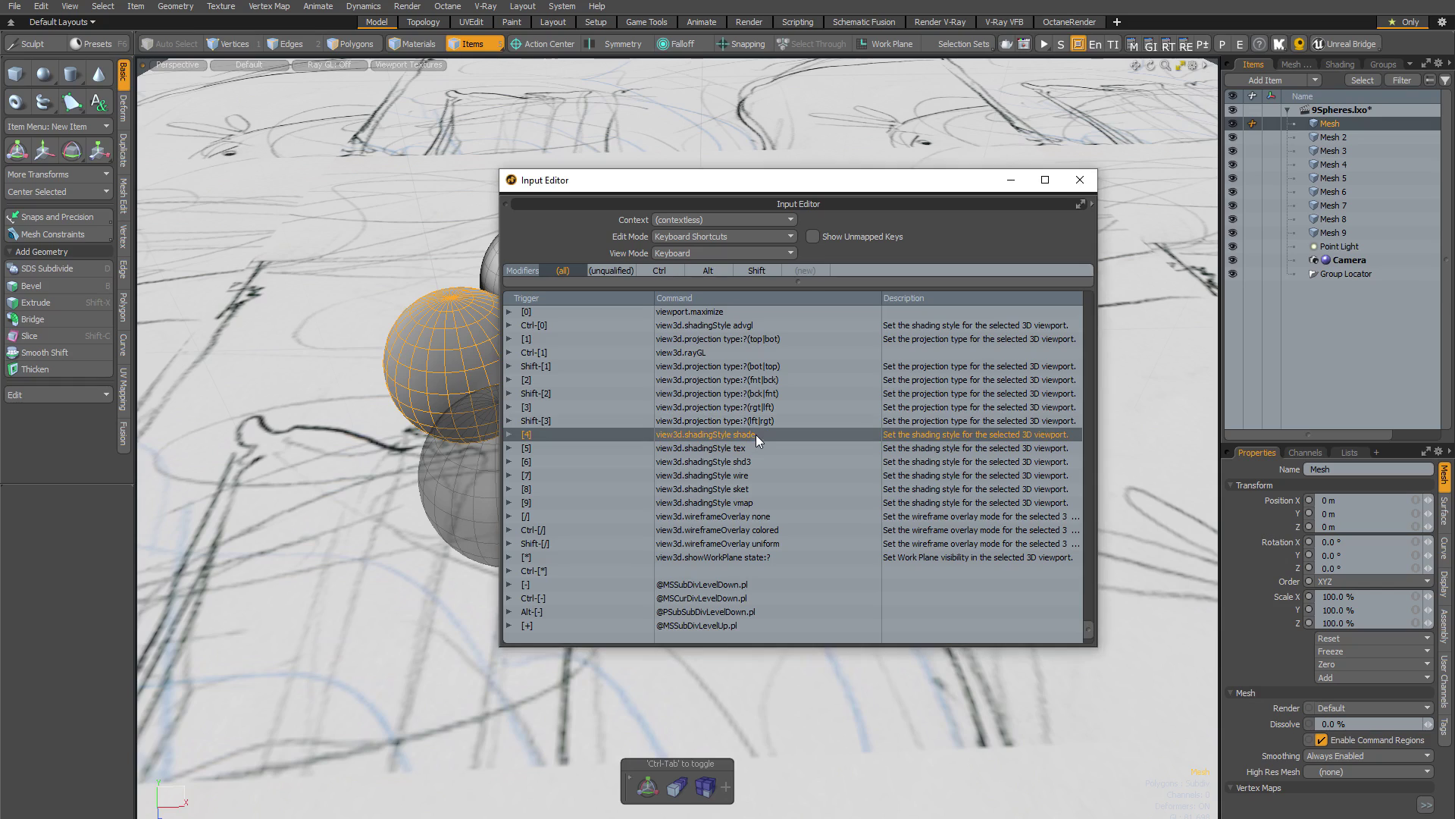
key("ctrl+v")
key("Return")
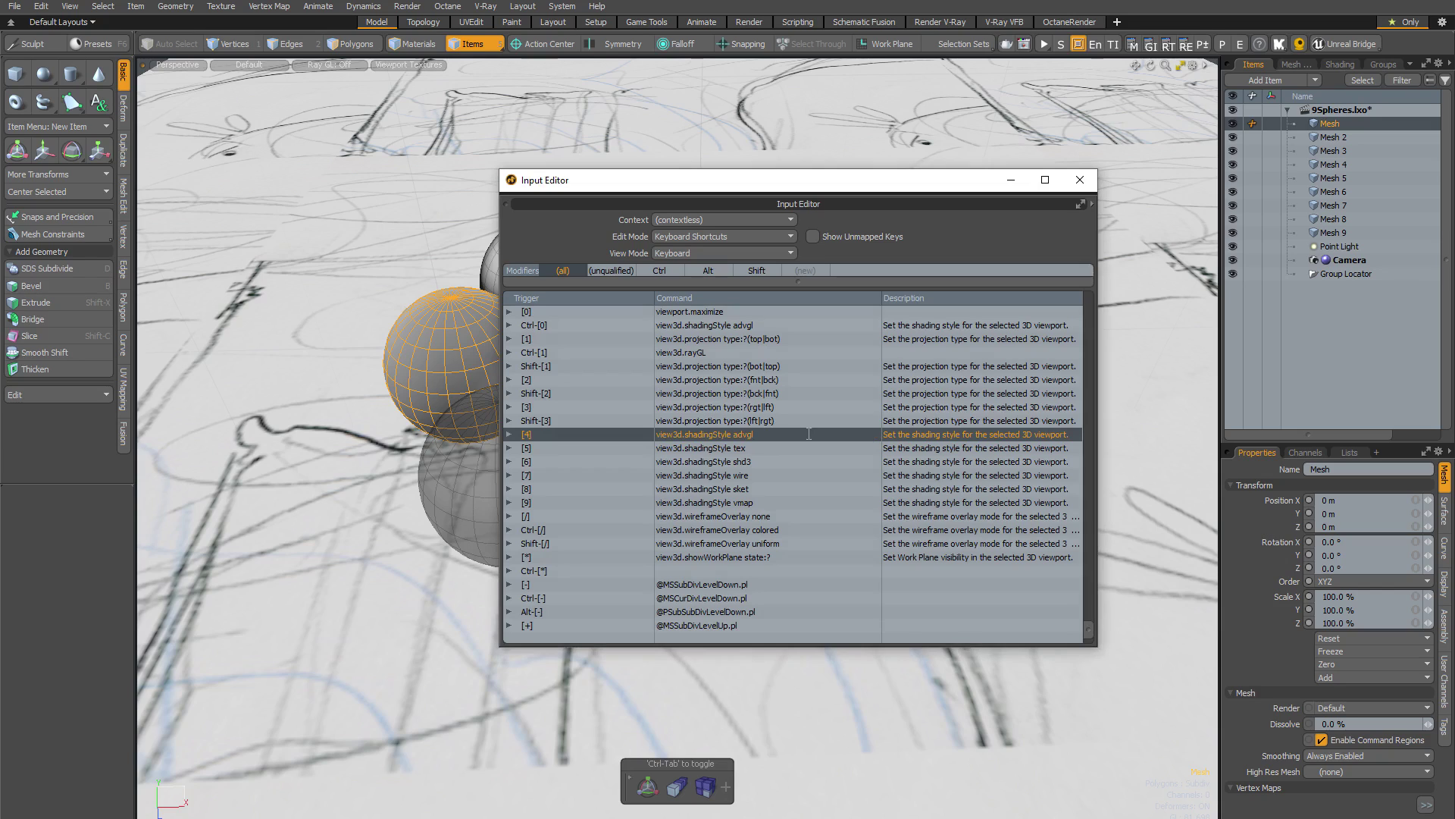
Step: Select the [5] shortcut, set the viewport shading to Advanced and copy view3d.shadingStyle gnzgl from the Command History
left_click(698, 449)
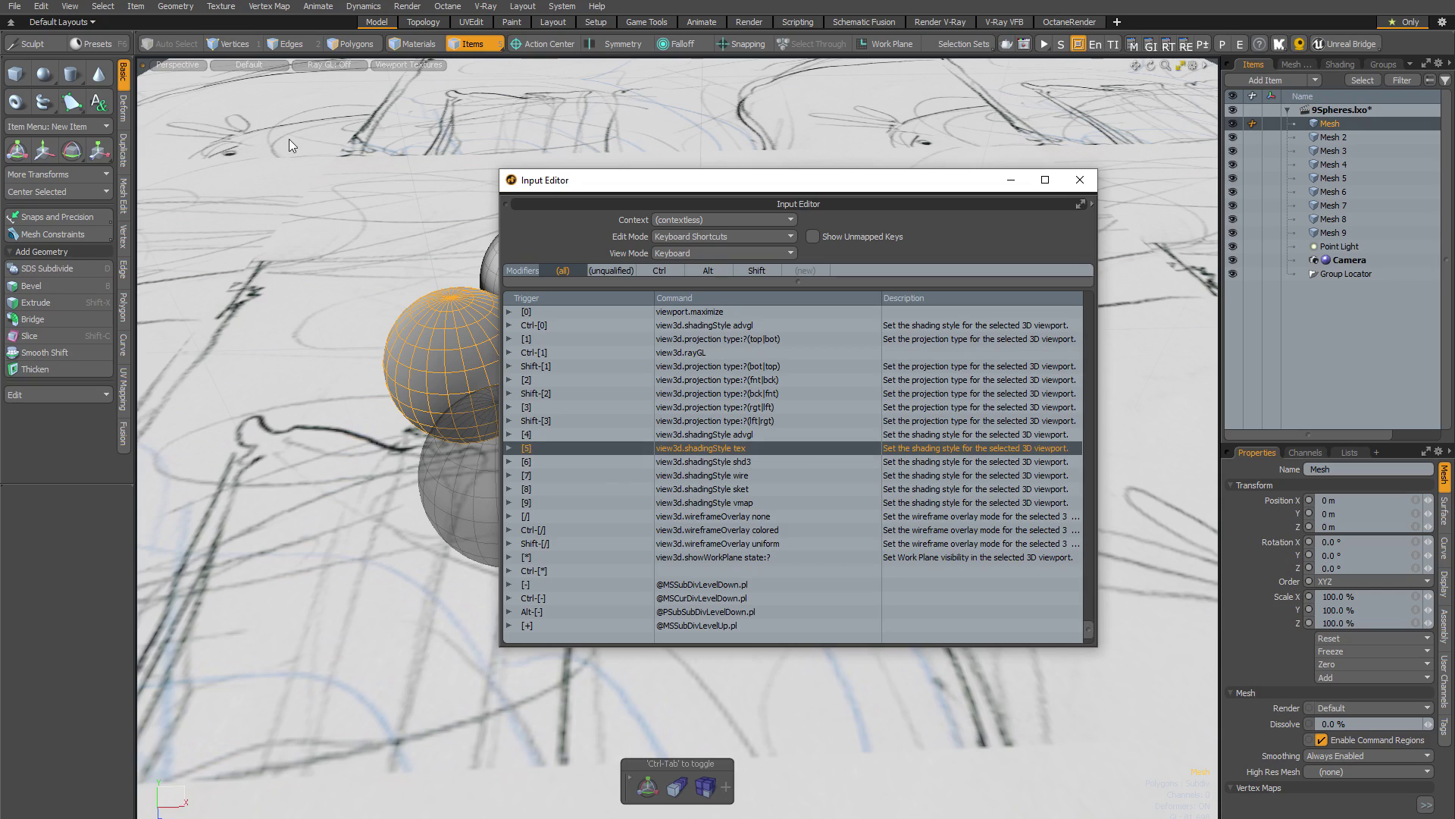
key("F5")
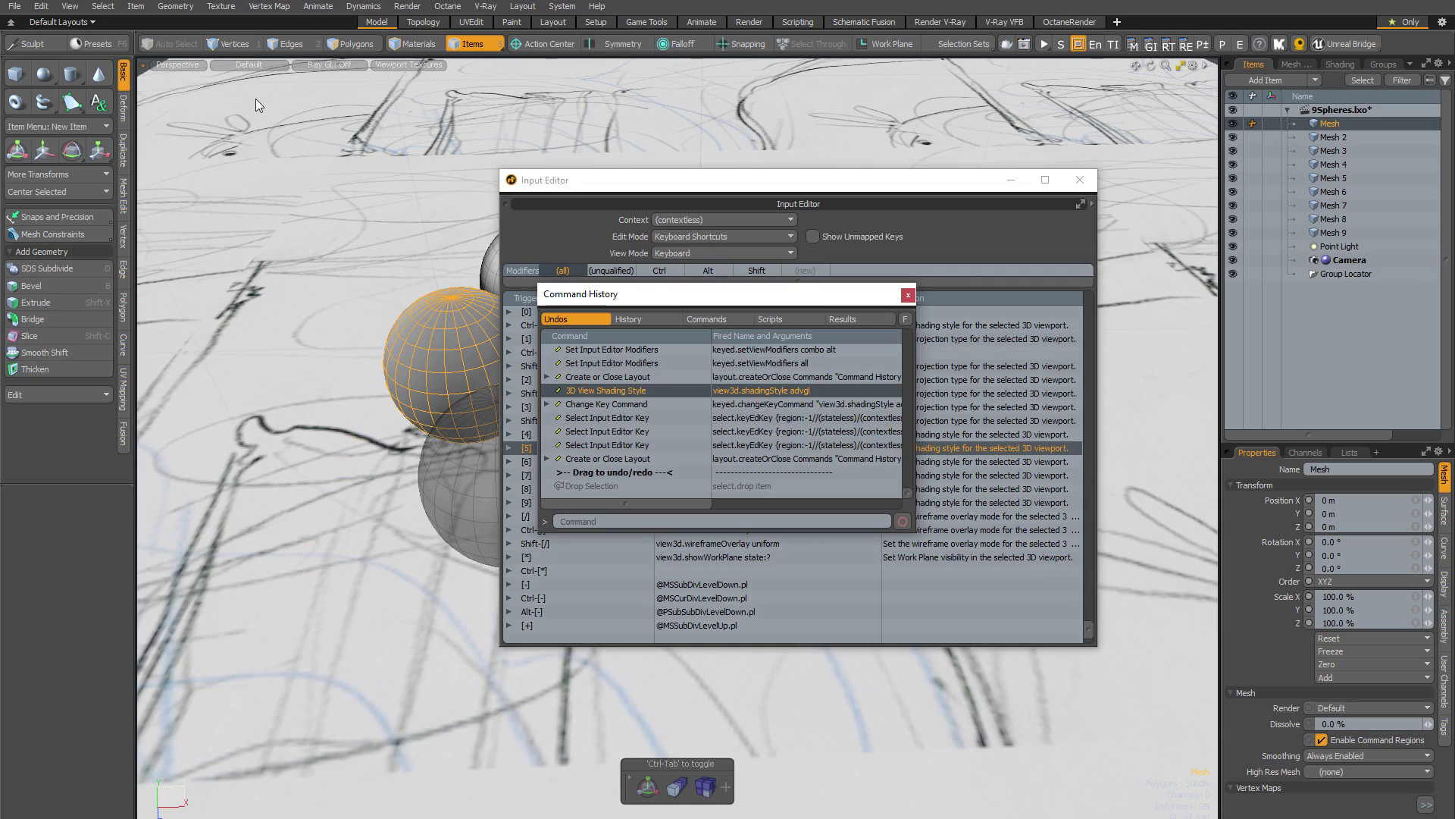
left_click(250, 65)
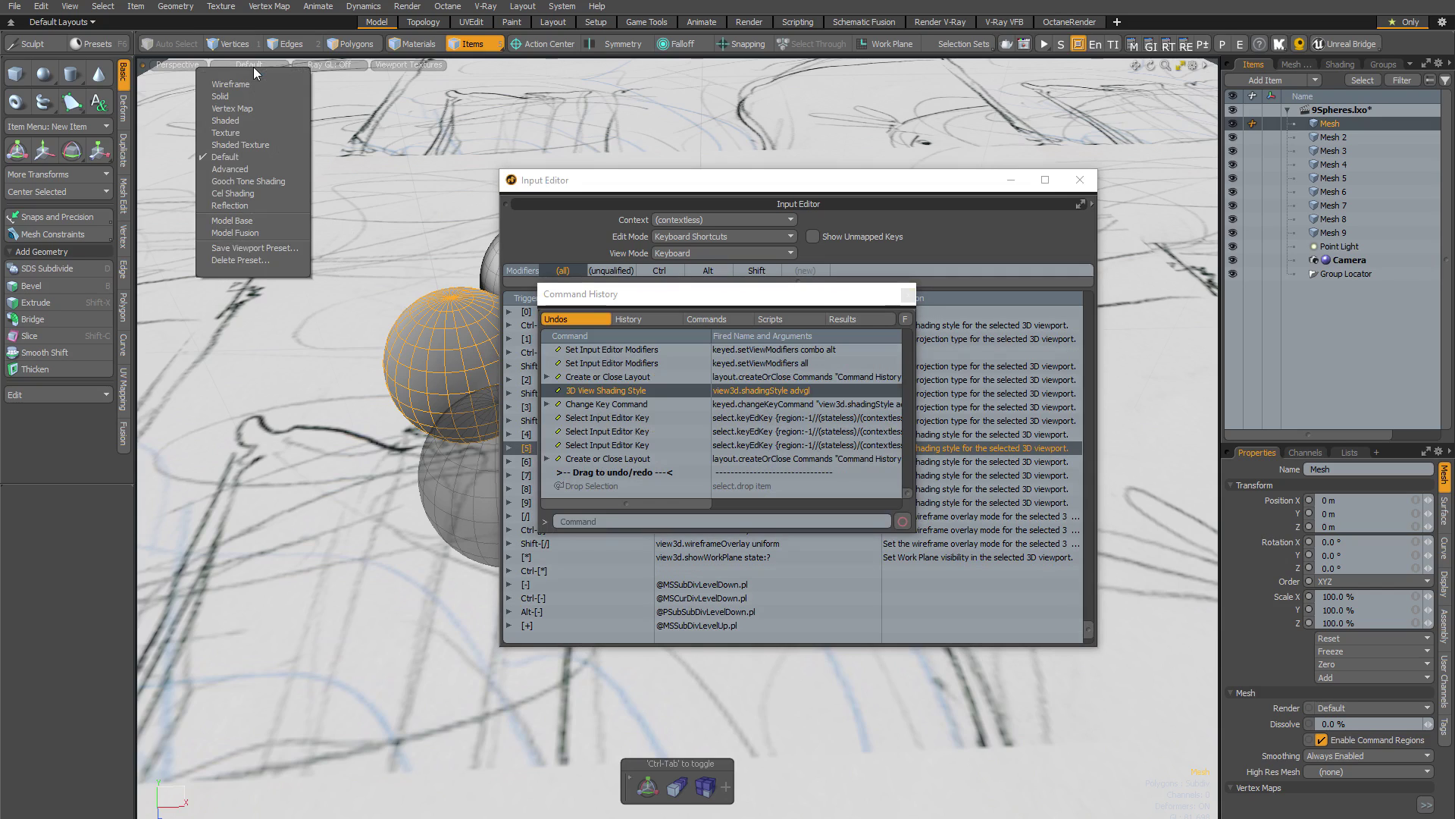
left_click(247, 168)
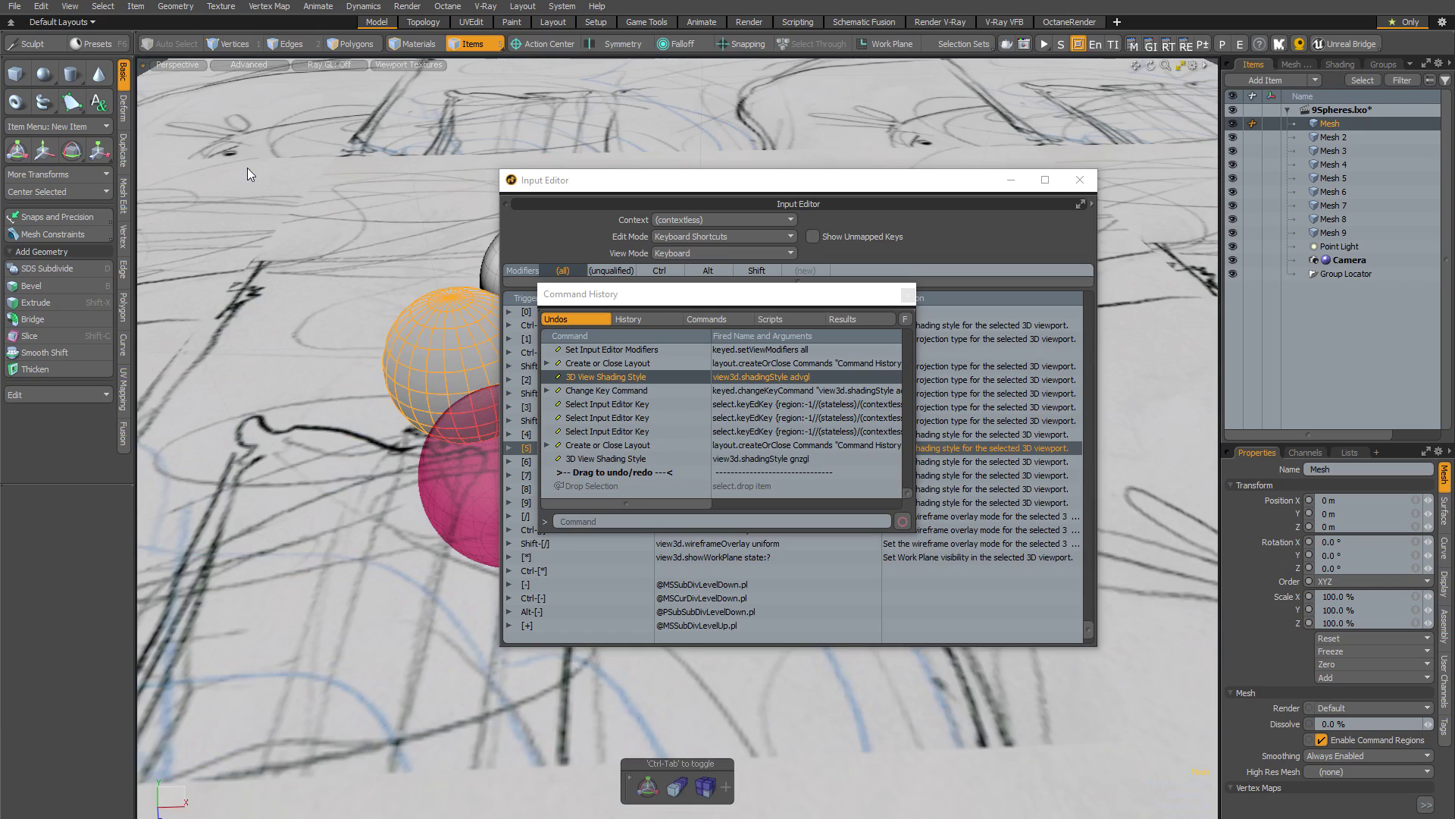
left_click(599, 457)
left_click_drag(673, 524, 556, 522)
key("ctrl+c")
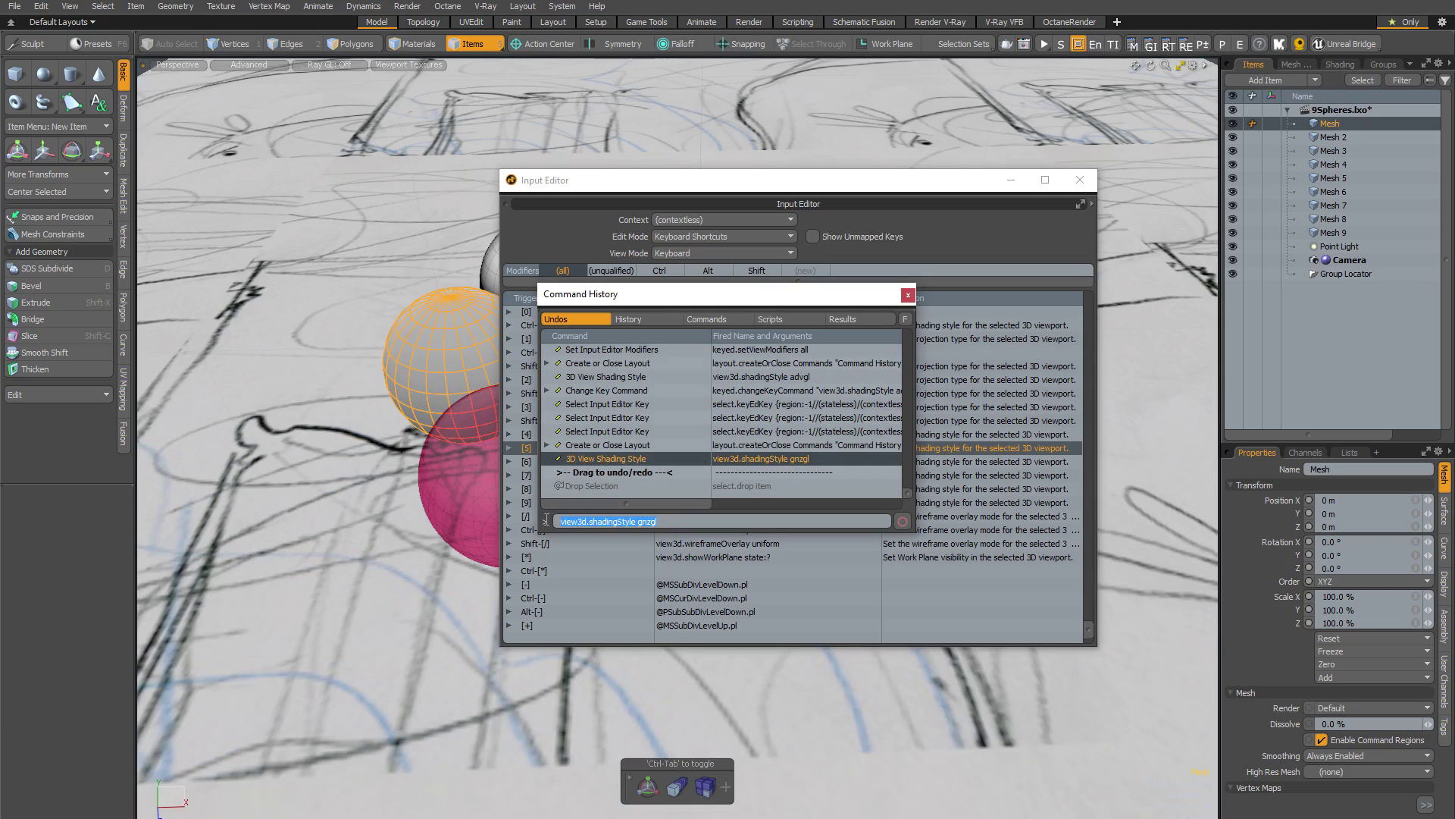
left_click(908, 294)
Step: Set the [5] shortcut's command to view3d.shadingStyle gnzgl in the Input Editor
double_click(762, 447)
key("ctrl+v")
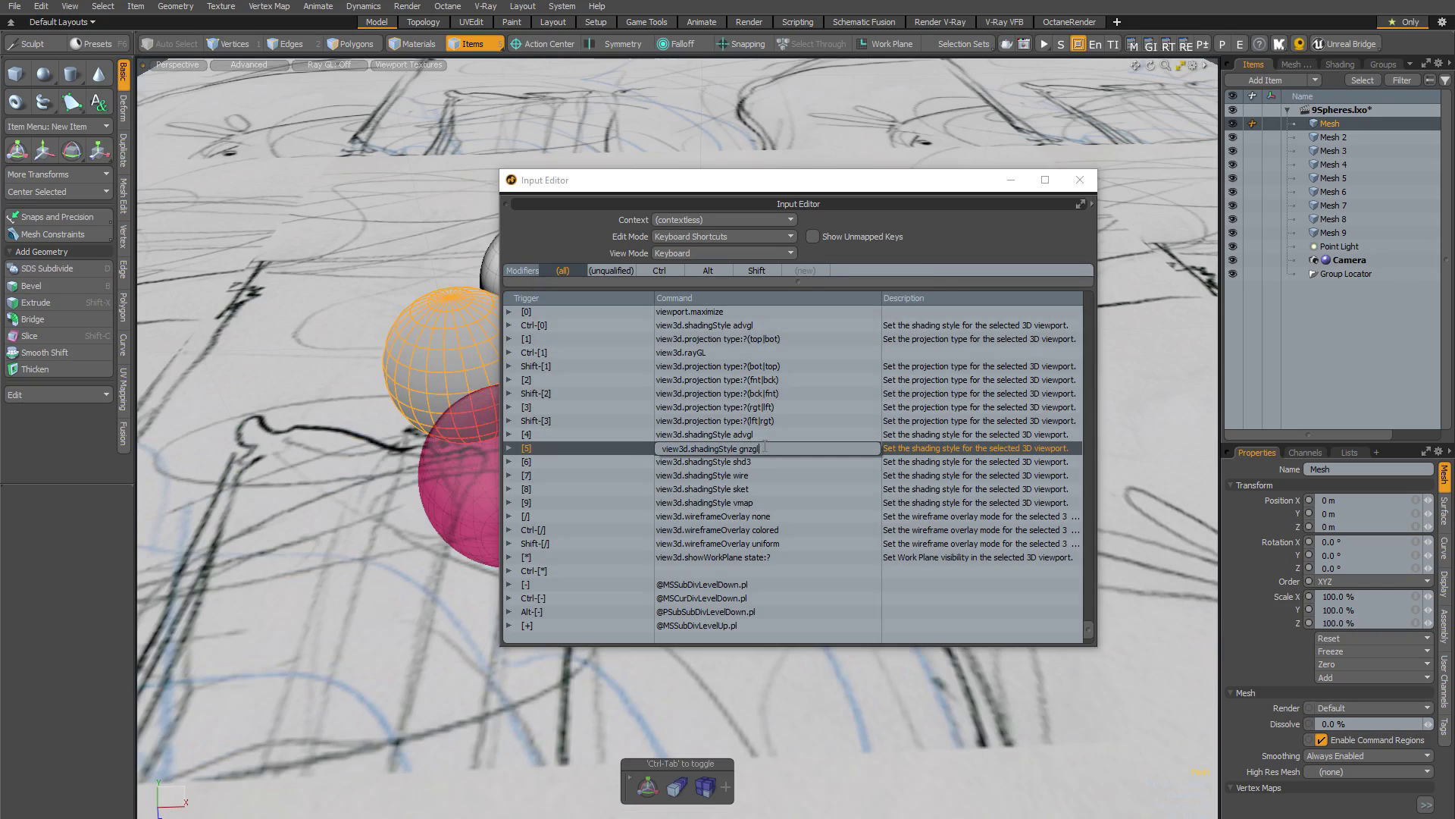
key("Return")
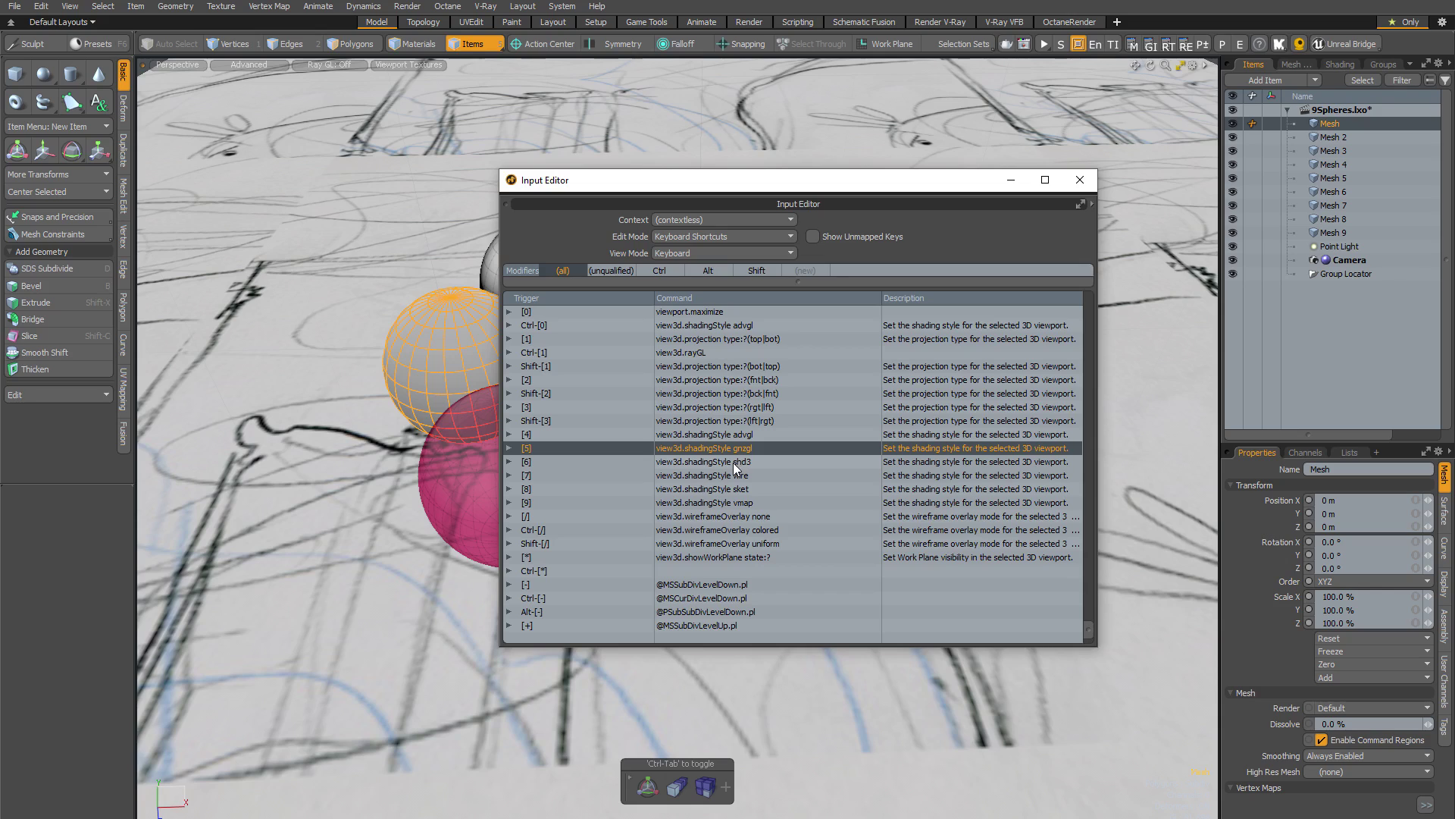
Step: Select the [6] shortcut, set the viewport shading to Wireframe and copy view3d.shadingStyle wire from the Command History
left_click(734, 462)
left_click(248, 65)
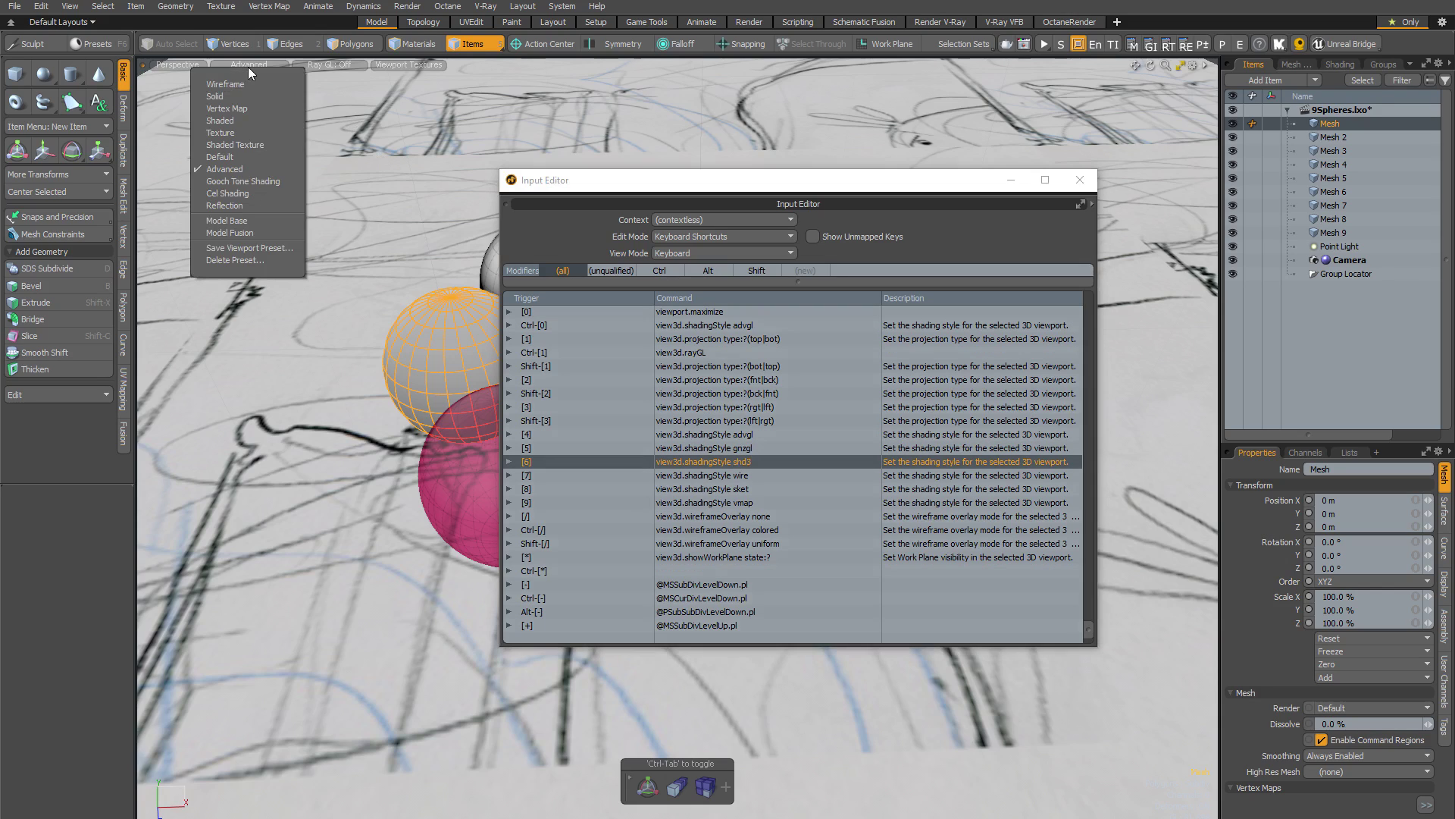
left_click(297, 84)
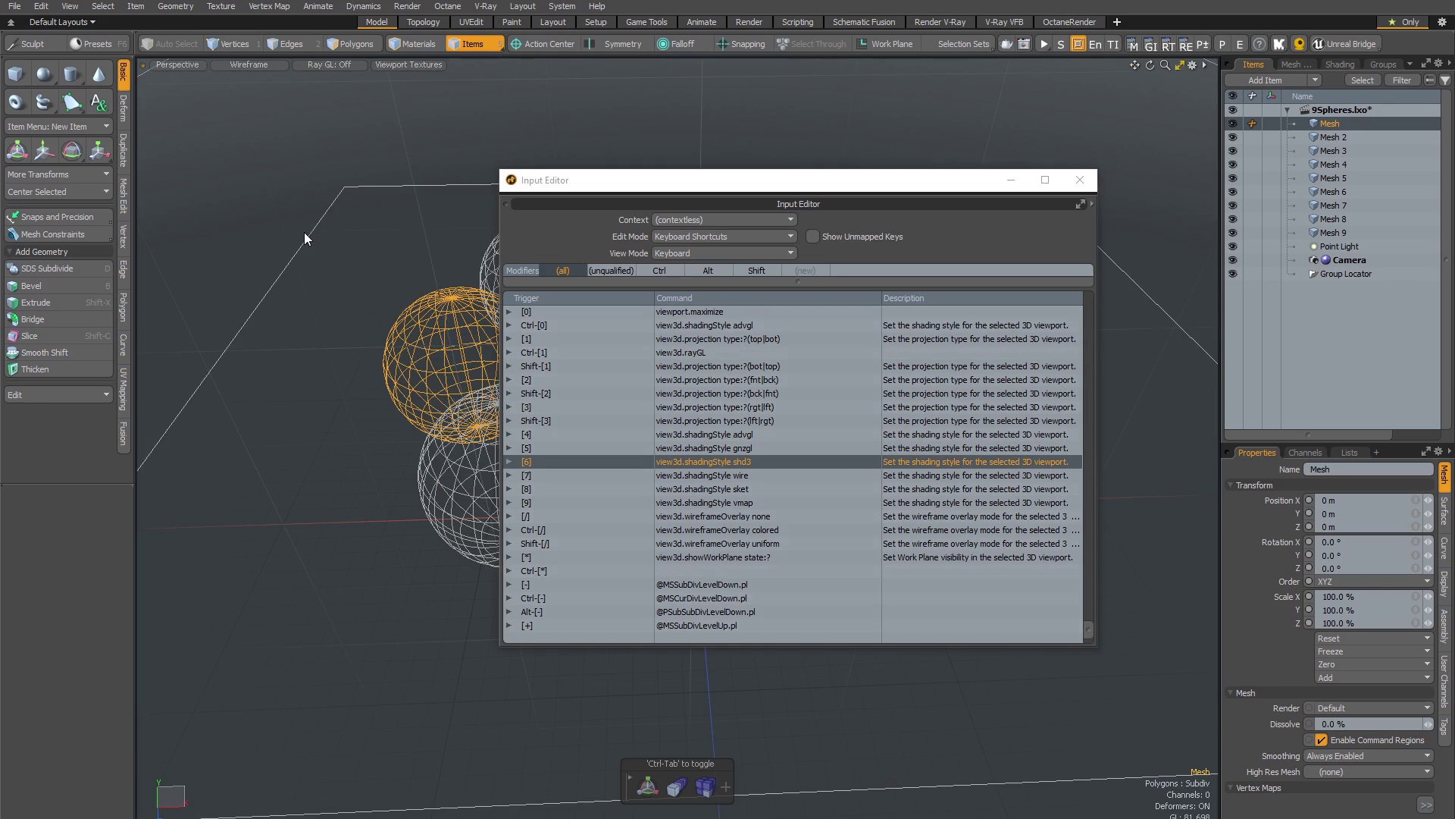
key("F5")
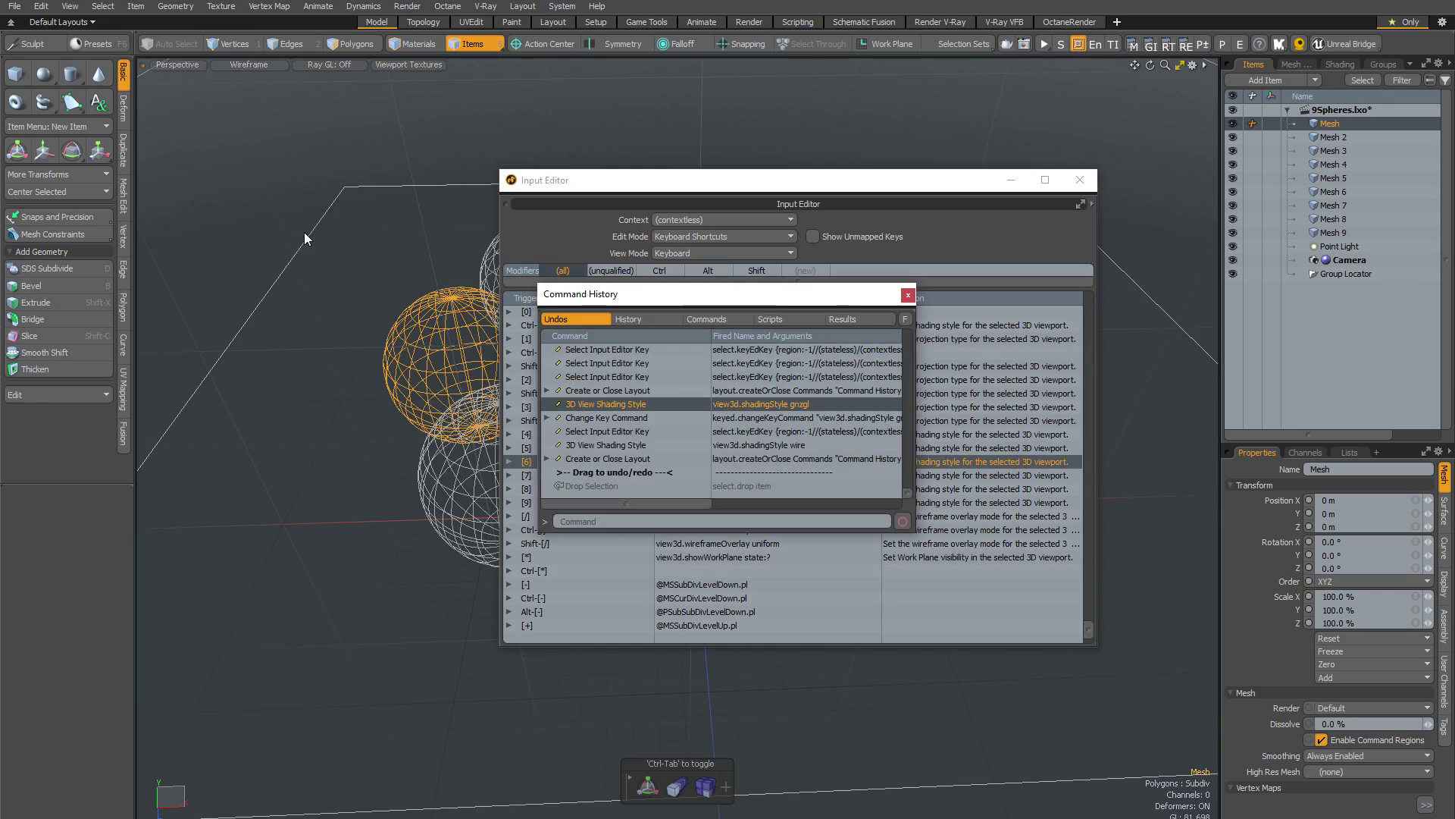
left_click(611, 445)
left_click(606, 521)
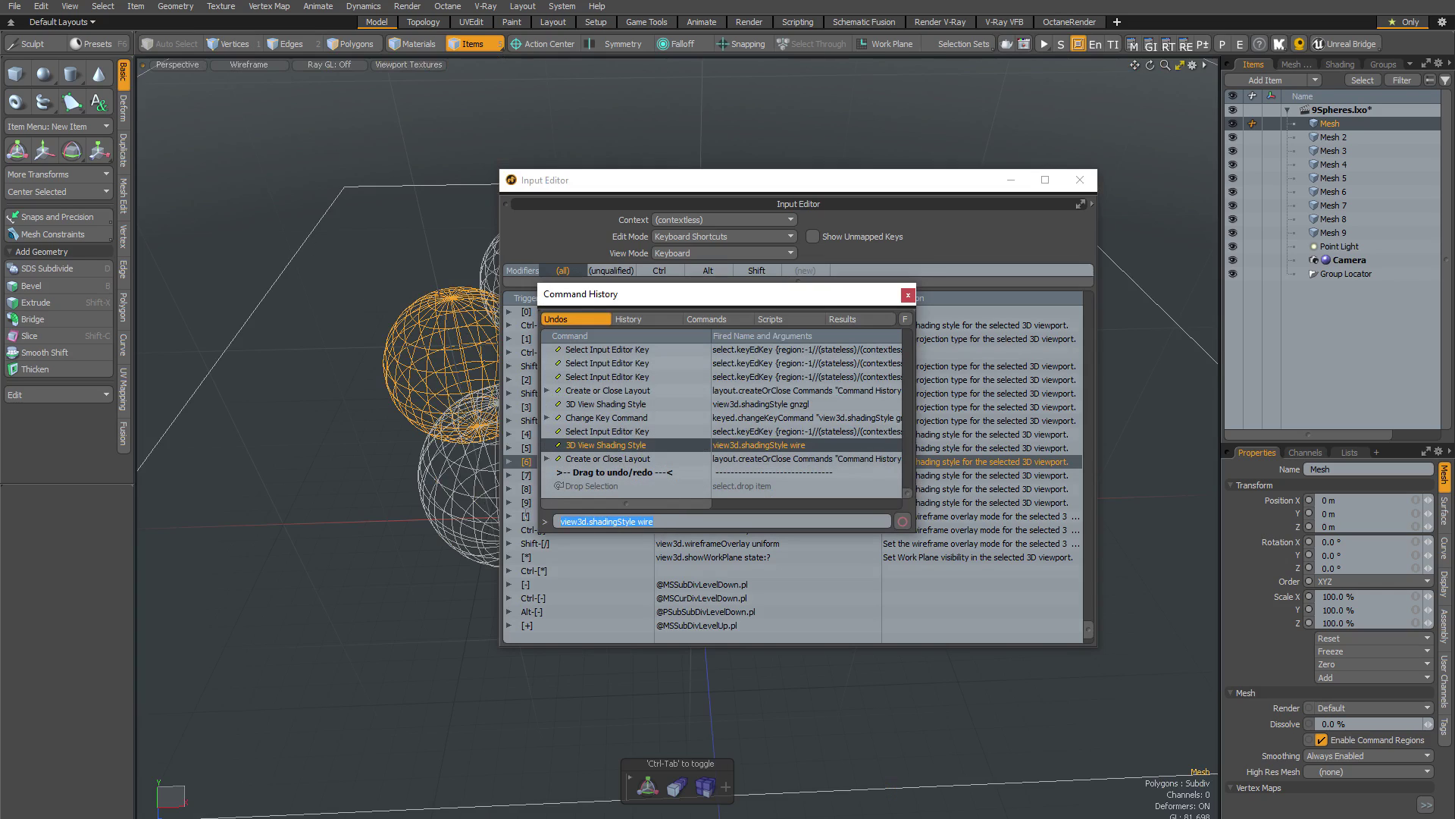
left_click(907, 294)
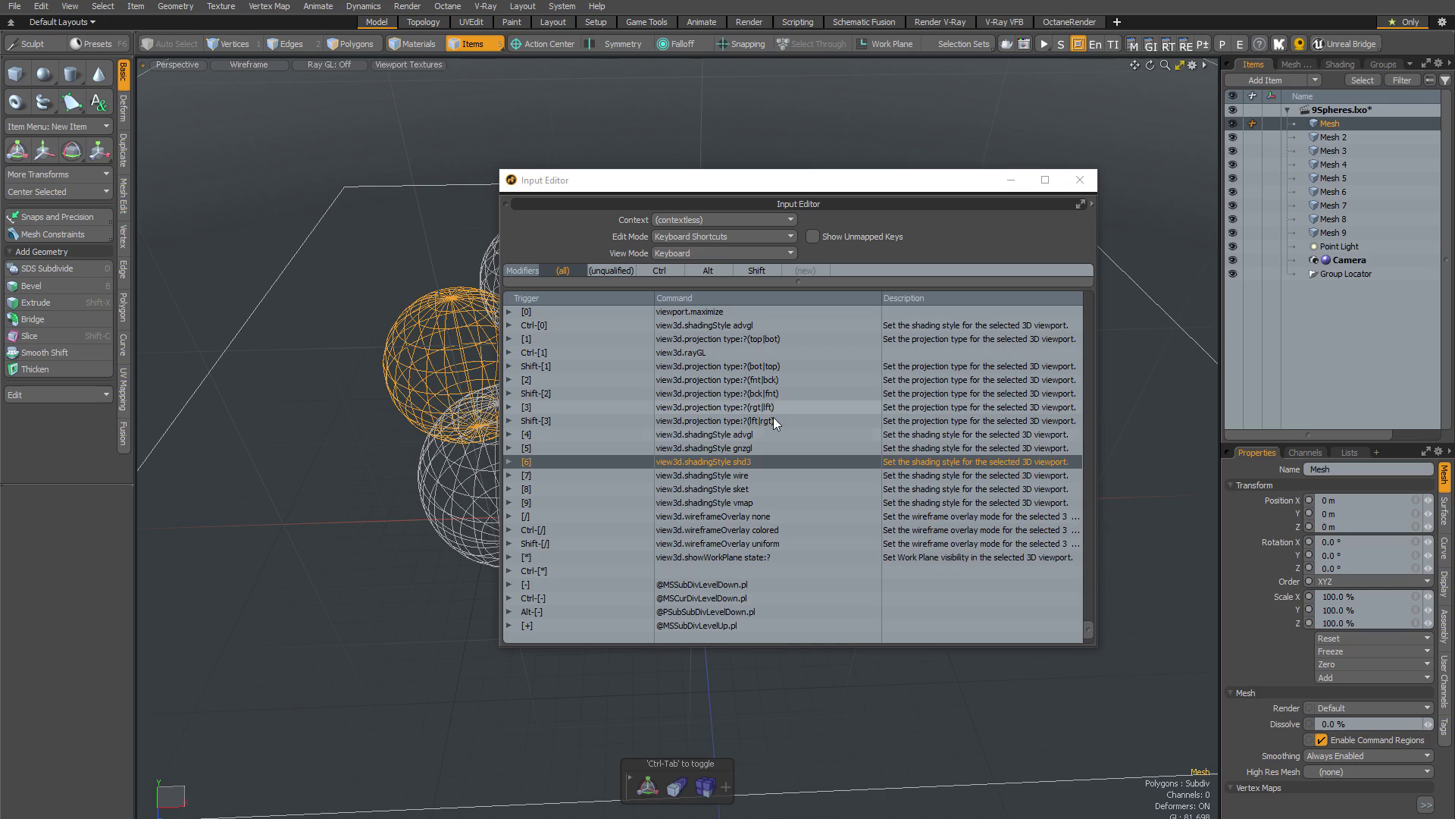
Step: Set the [6] shortcut's command to view3d.shadingStyle wire in the Input Editor
double_click(746, 461)
type("view3d.shadingStyle wire")
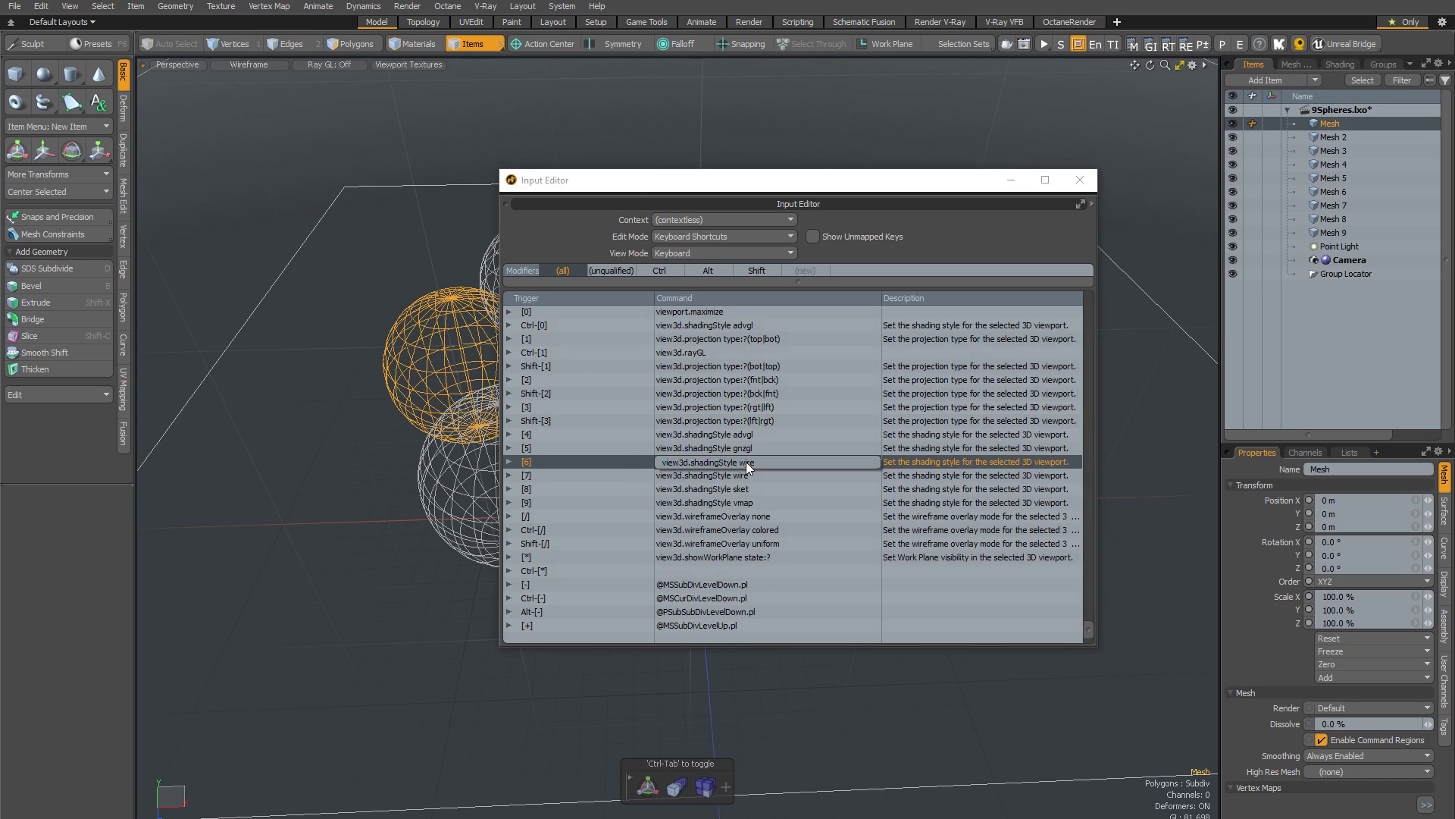
key("Return")
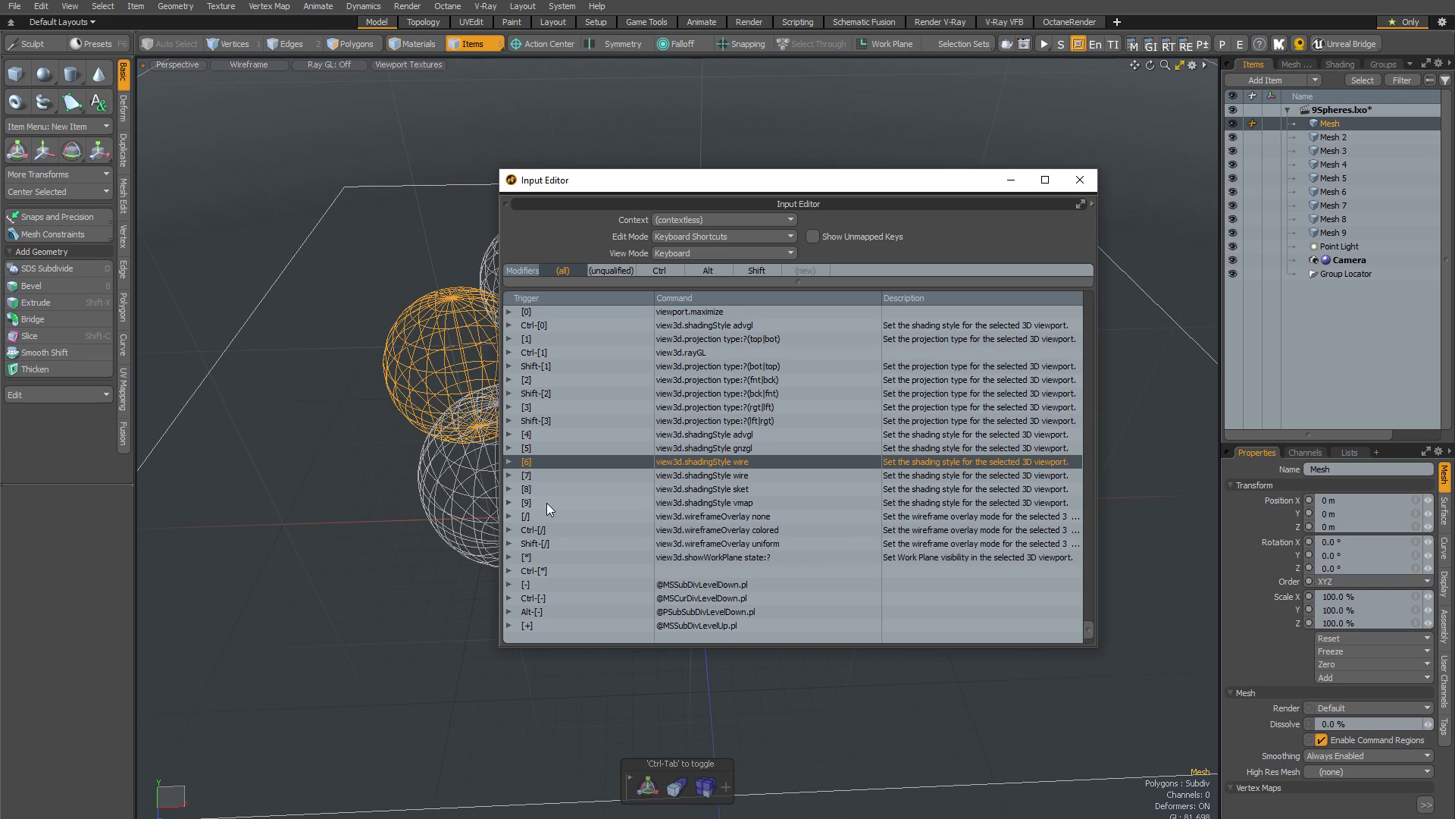
Step: Select the [7] shortcut and switch Make Inactive Same as Active off and on again in the 3D viewport properties
left_click(702, 475)
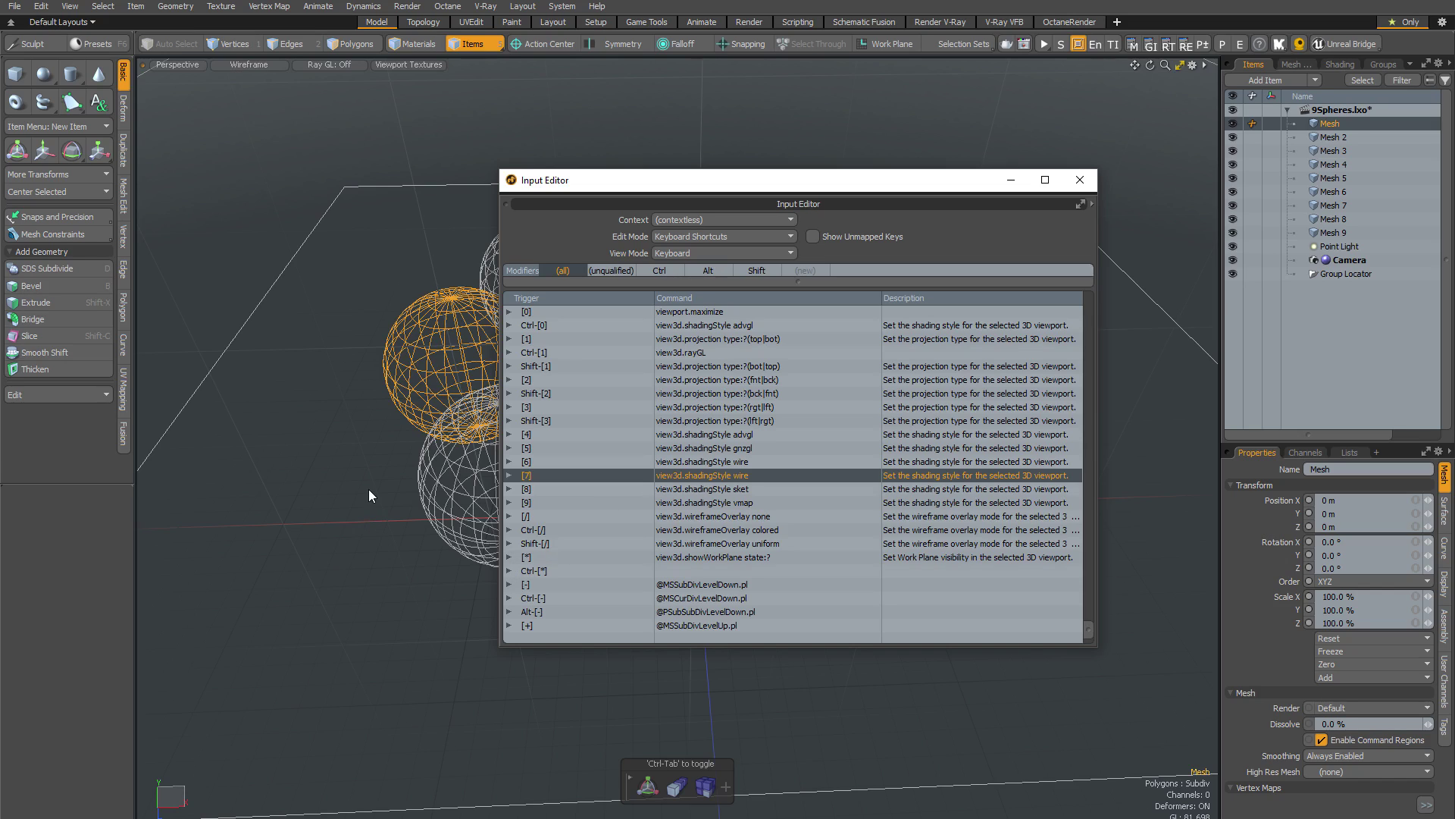
key("o")
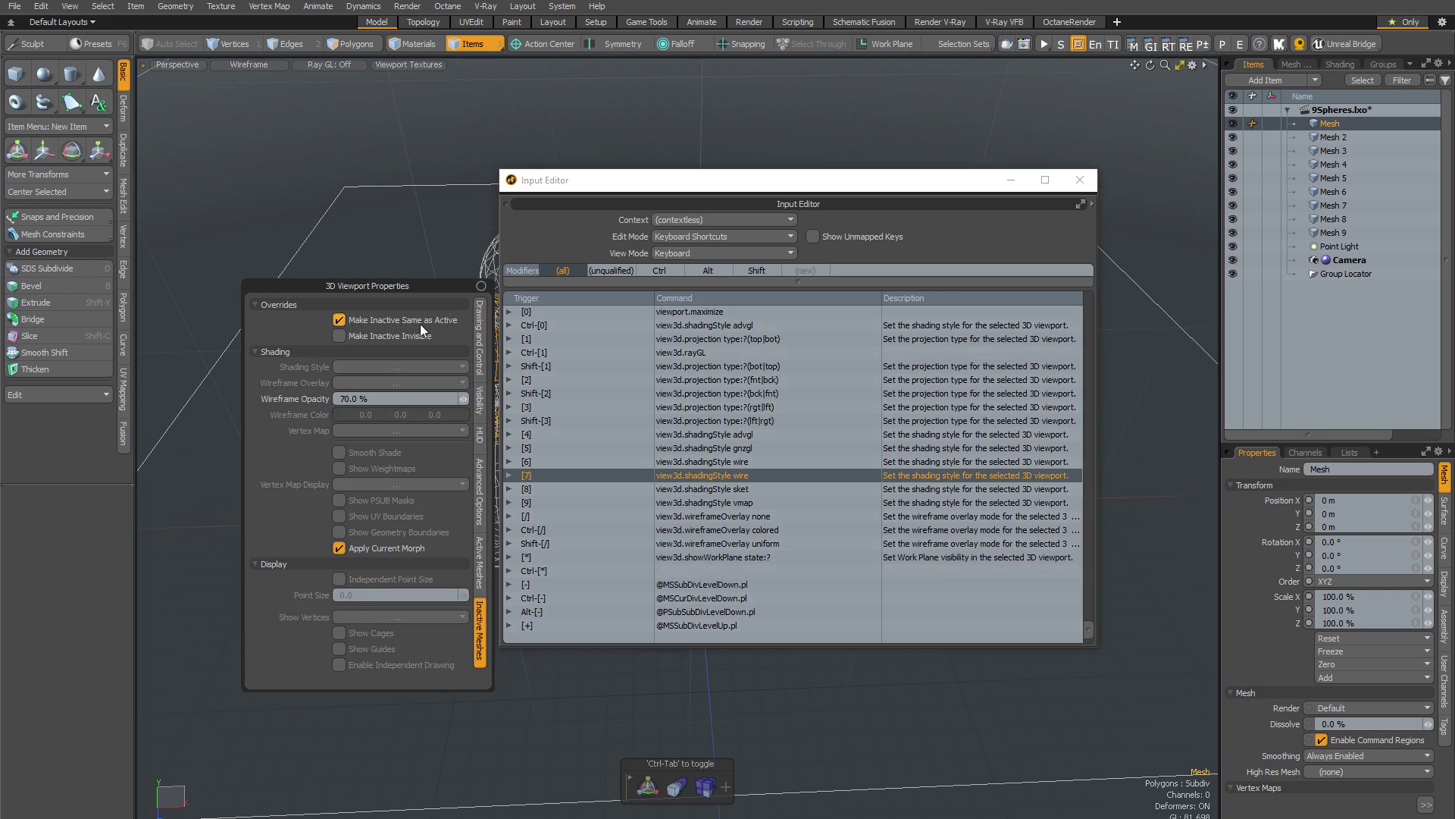
left_click(339, 321)
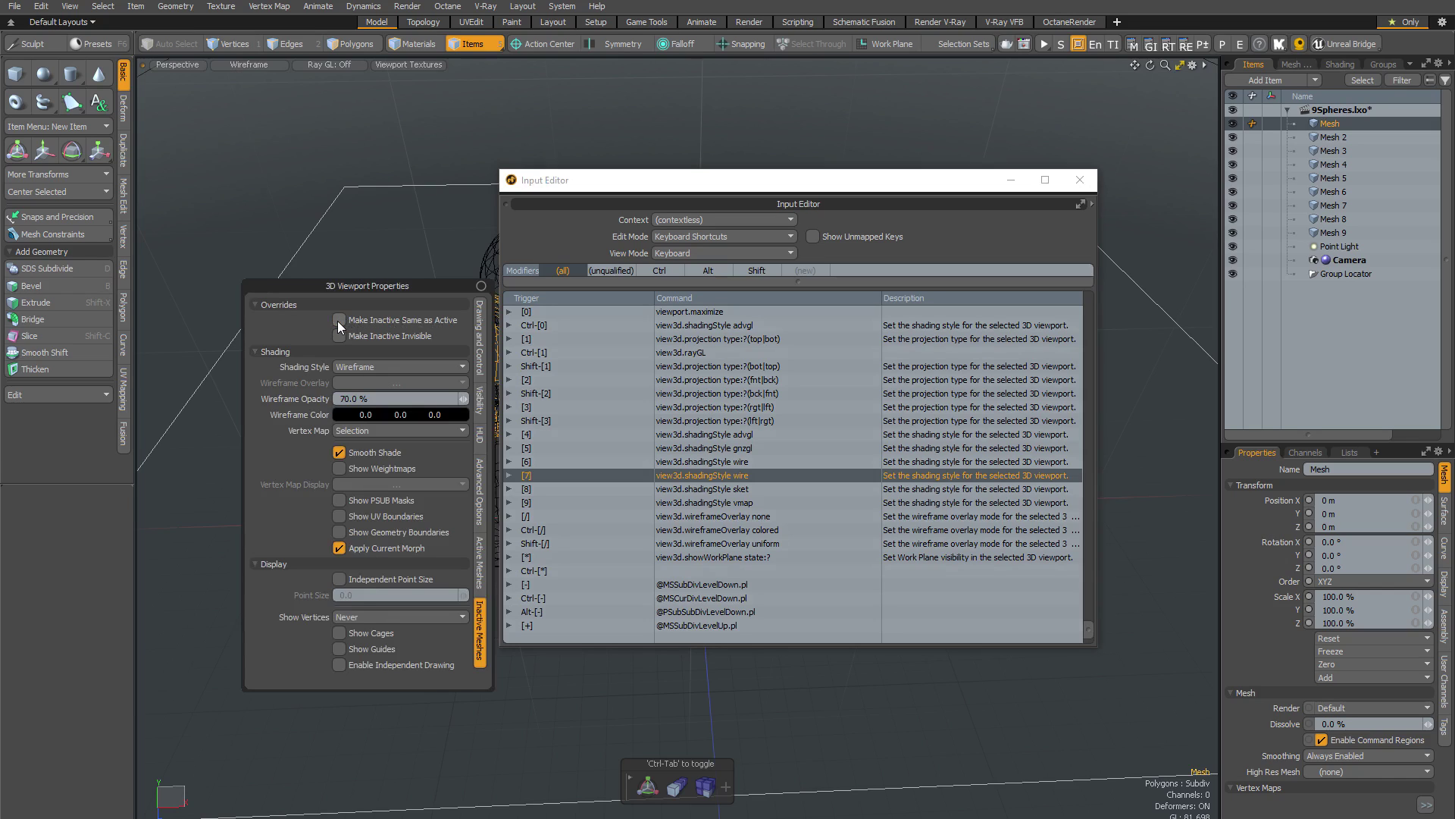
left_click(338, 320)
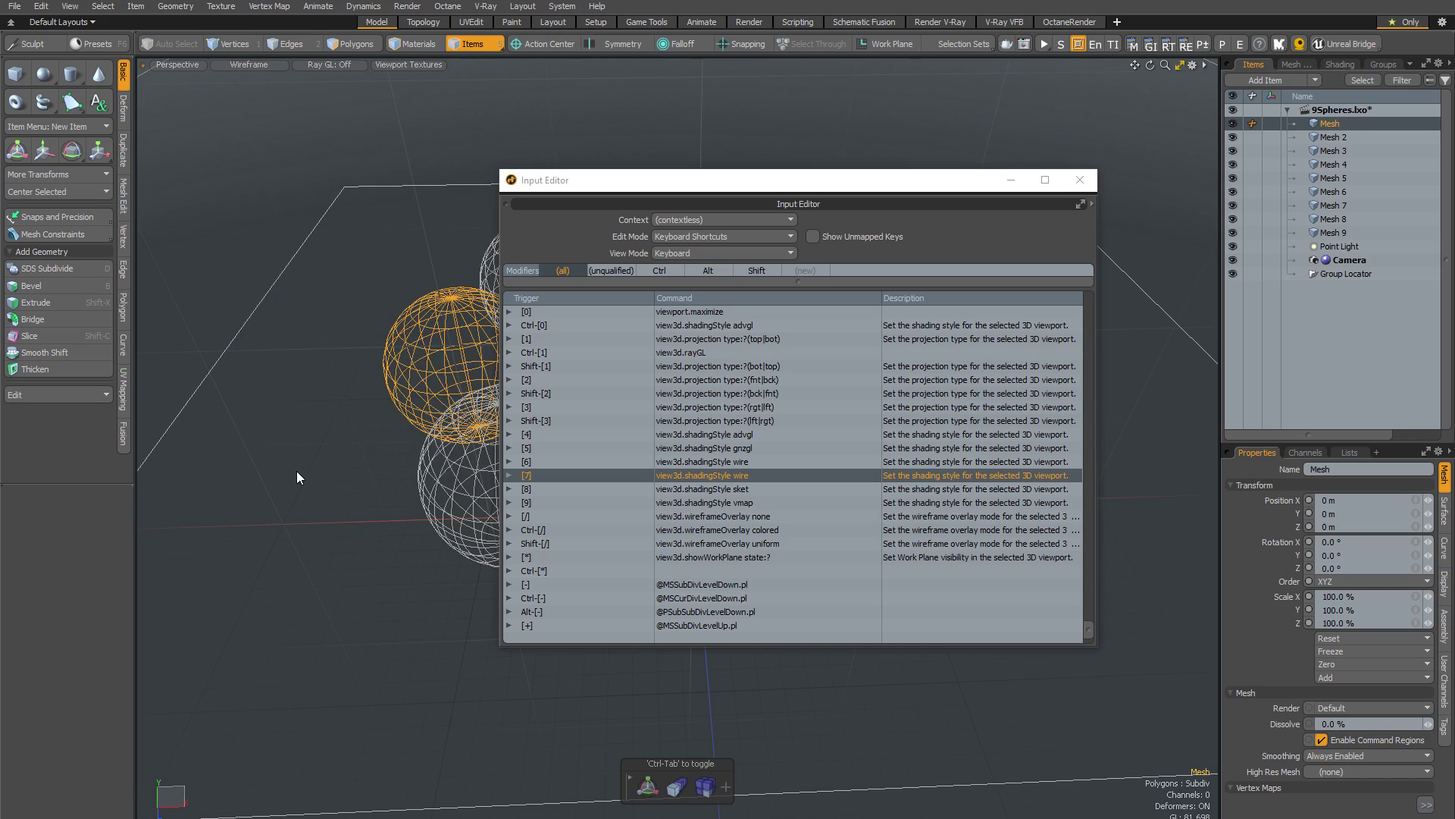
Step: Copy the view3d.sameAsActive true command from the Command History
key("F5")
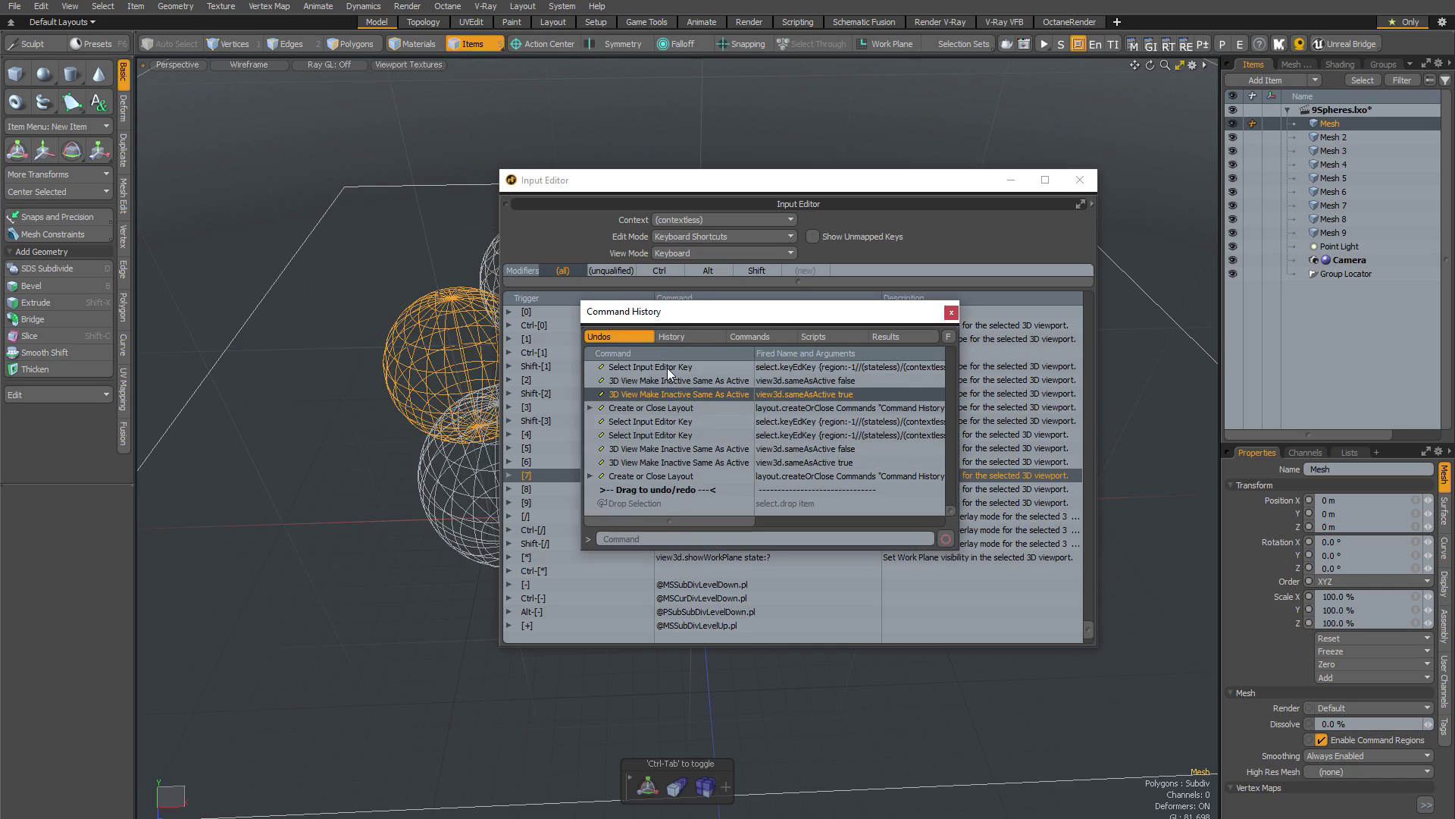
left_click(700, 459)
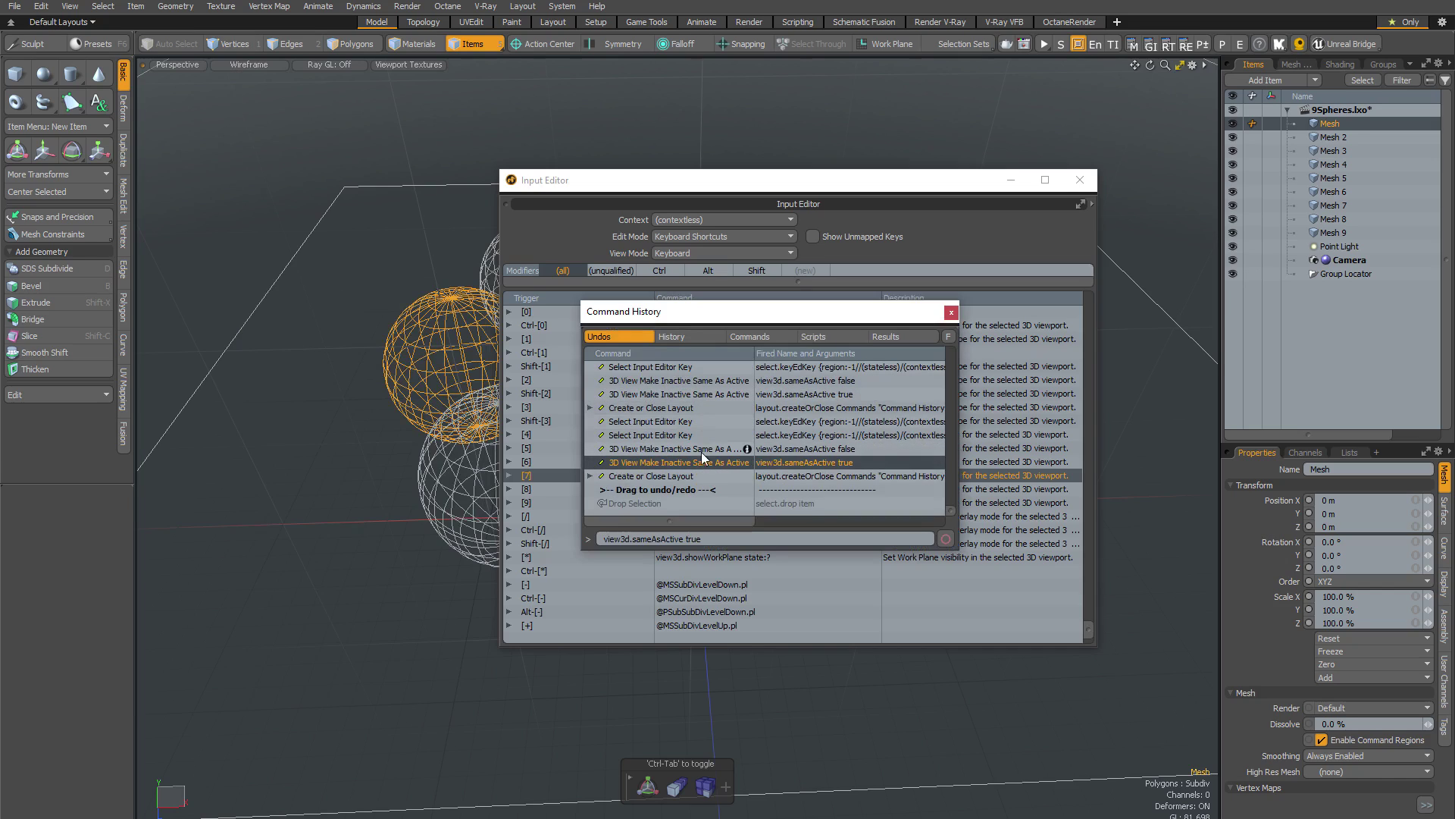
left_click(696, 448)
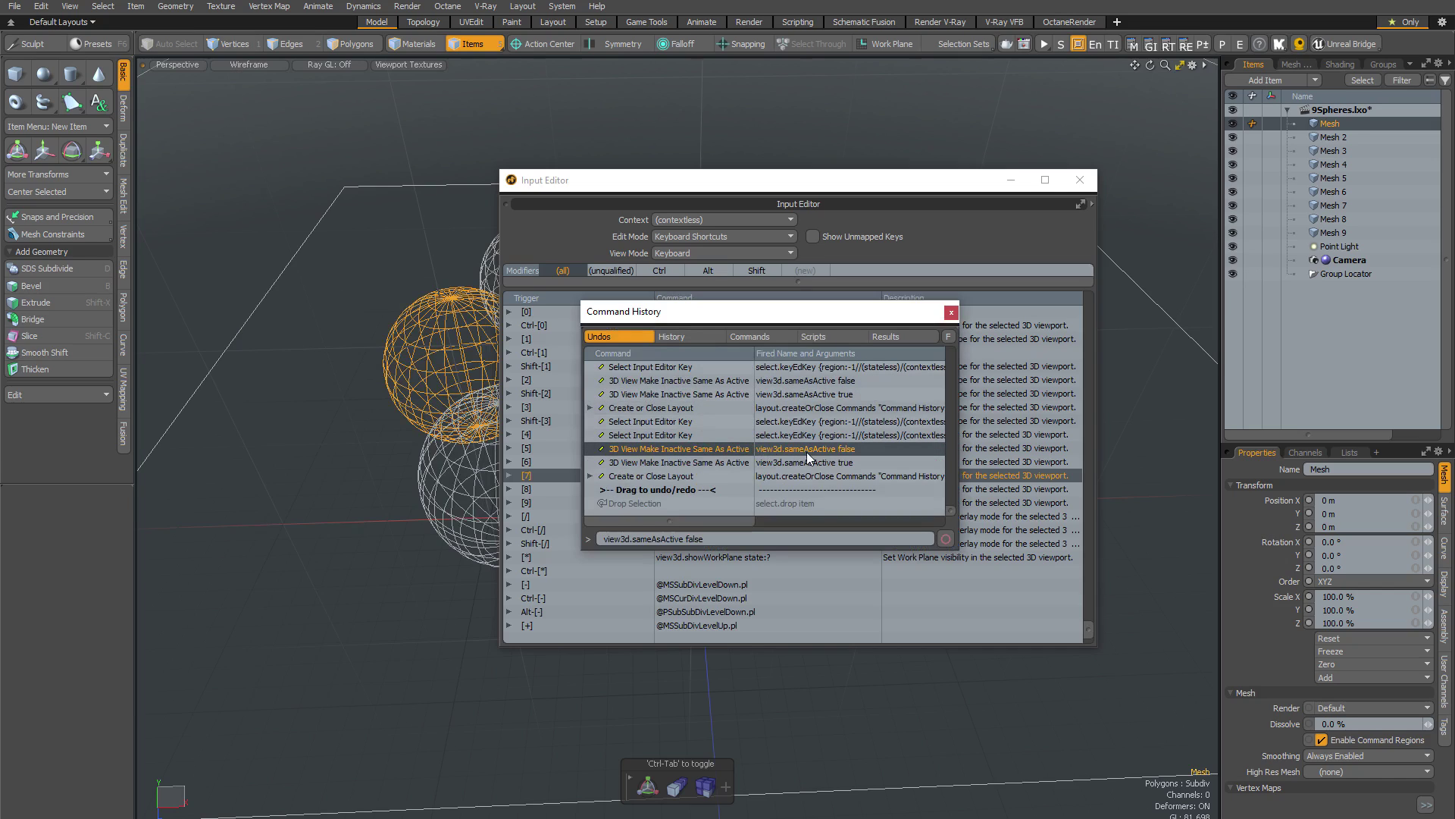
left_click(667, 461)
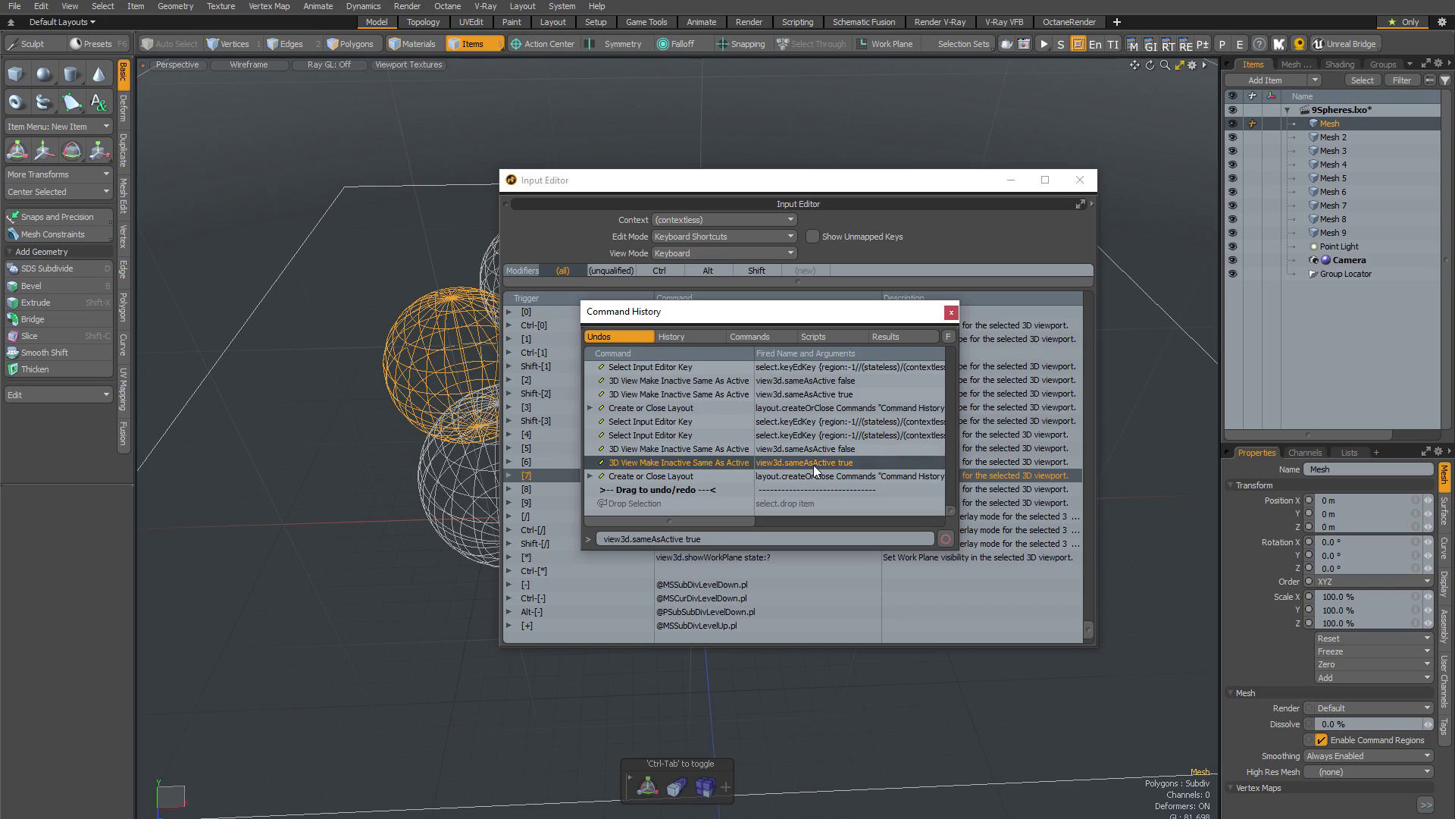
left_click_drag(720, 535, 561, 525)
key("ctrl+c")
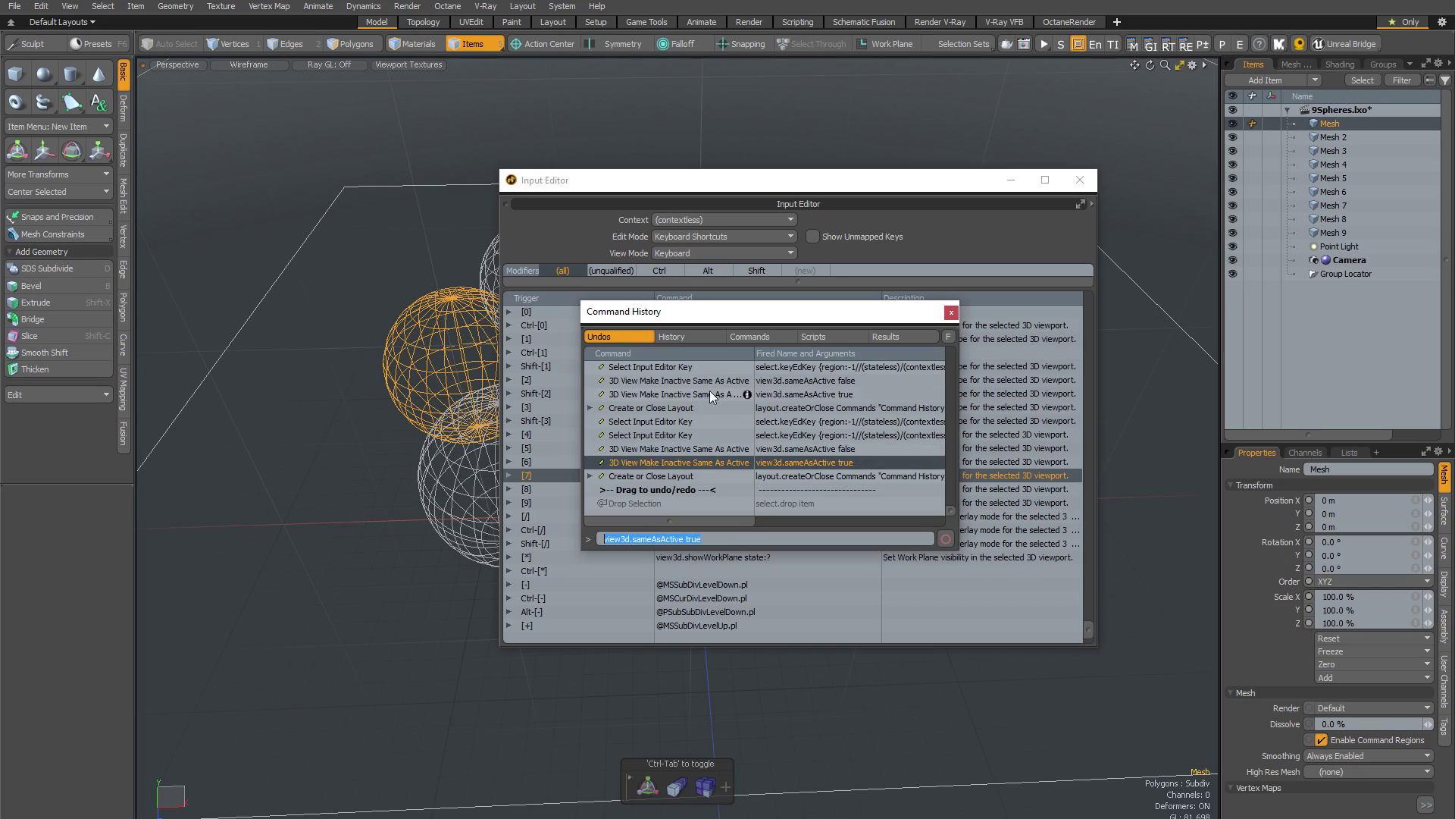
Step: Move the Command History clear of the Input Editor and set the [7] shortcut's command to view3d.sameAsActive true
left_click_drag(716, 315, 224, 528)
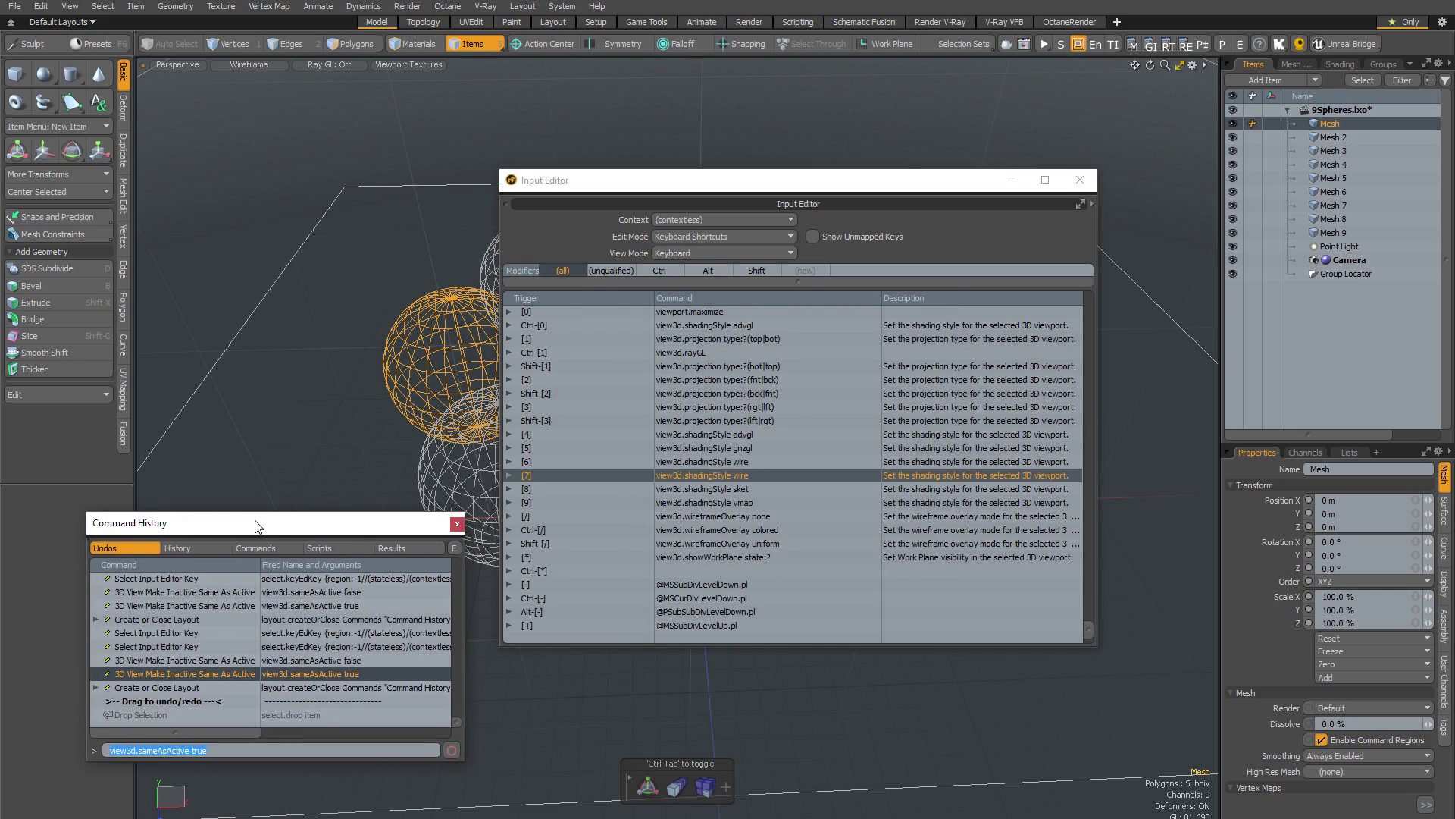
left_click(704, 476)
double_click(704, 476)
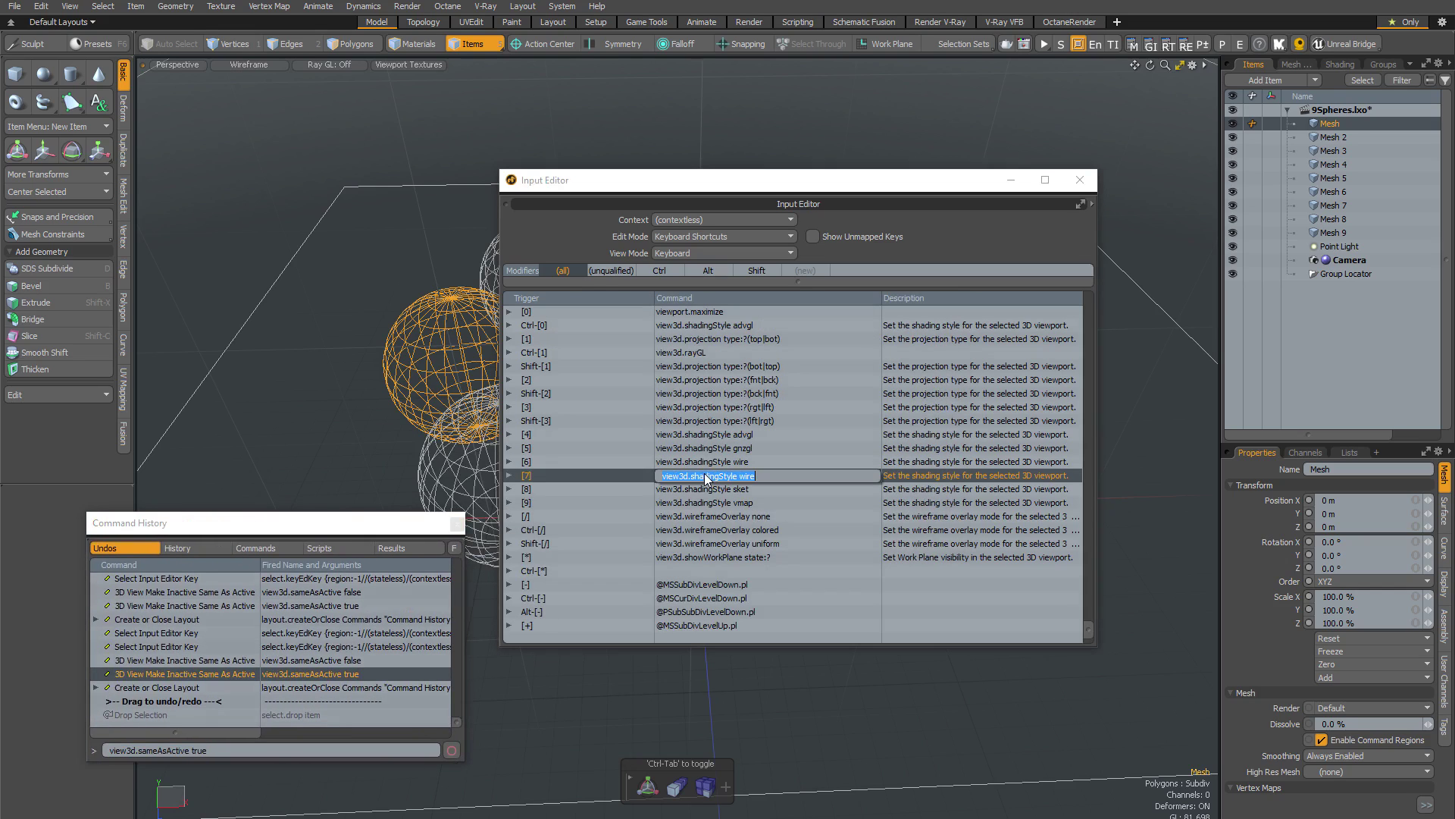
key("ctrl+v")
key("Return")
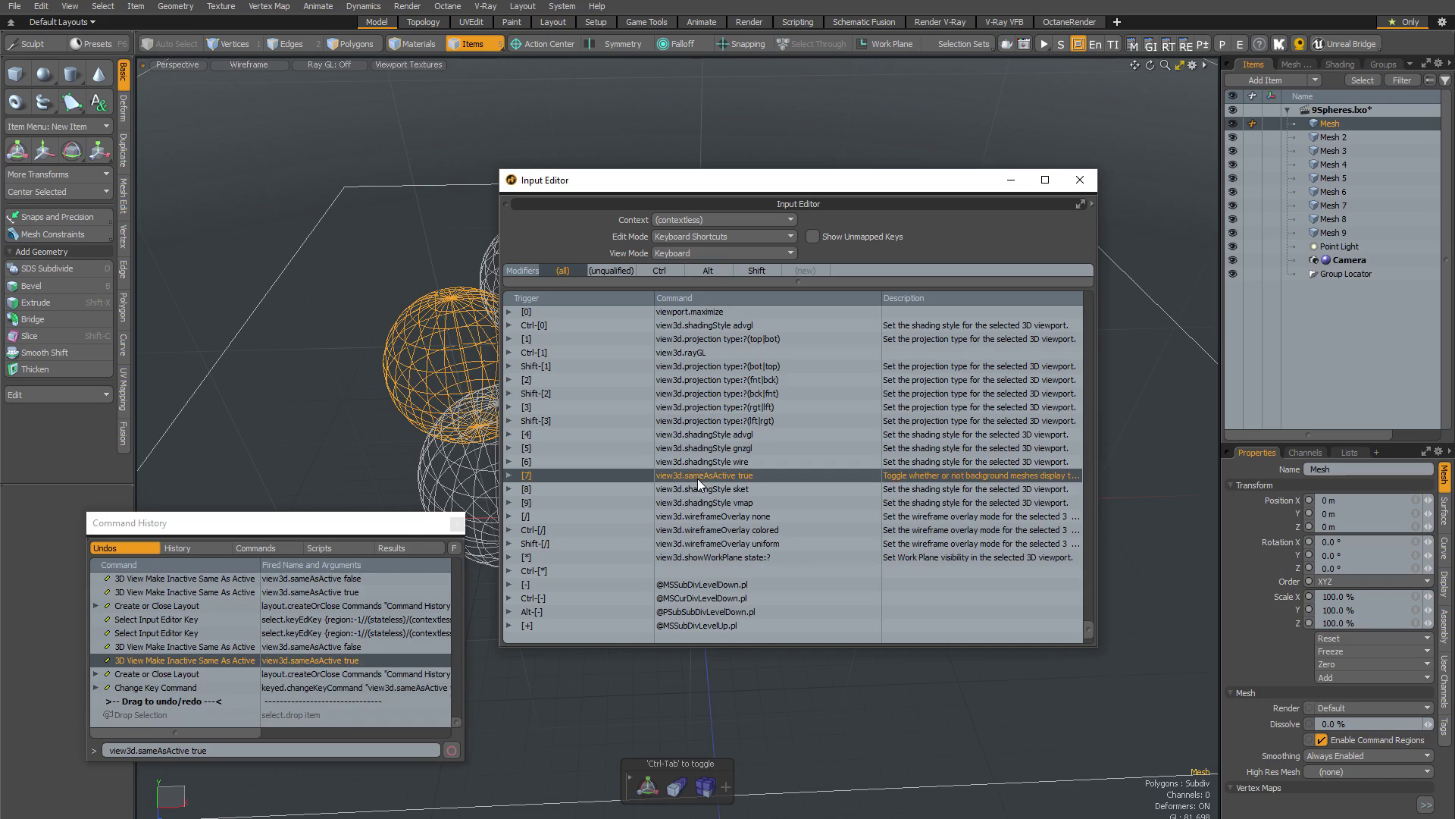
Step: Copy view3d.sameAsActive false from the Command History and assign it as the [8] shortcut's command
left_click(180, 644)
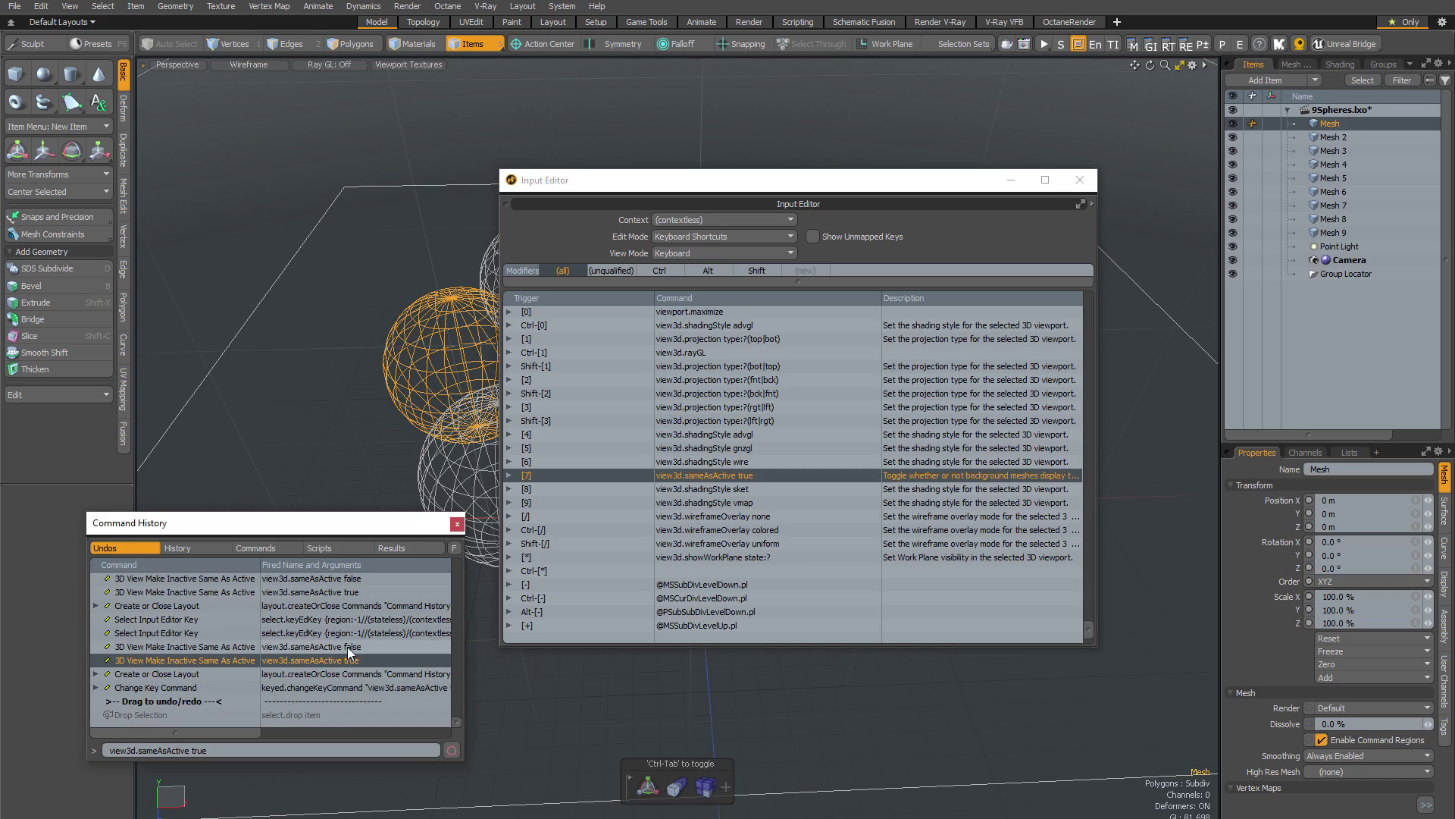
left_click(180, 647)
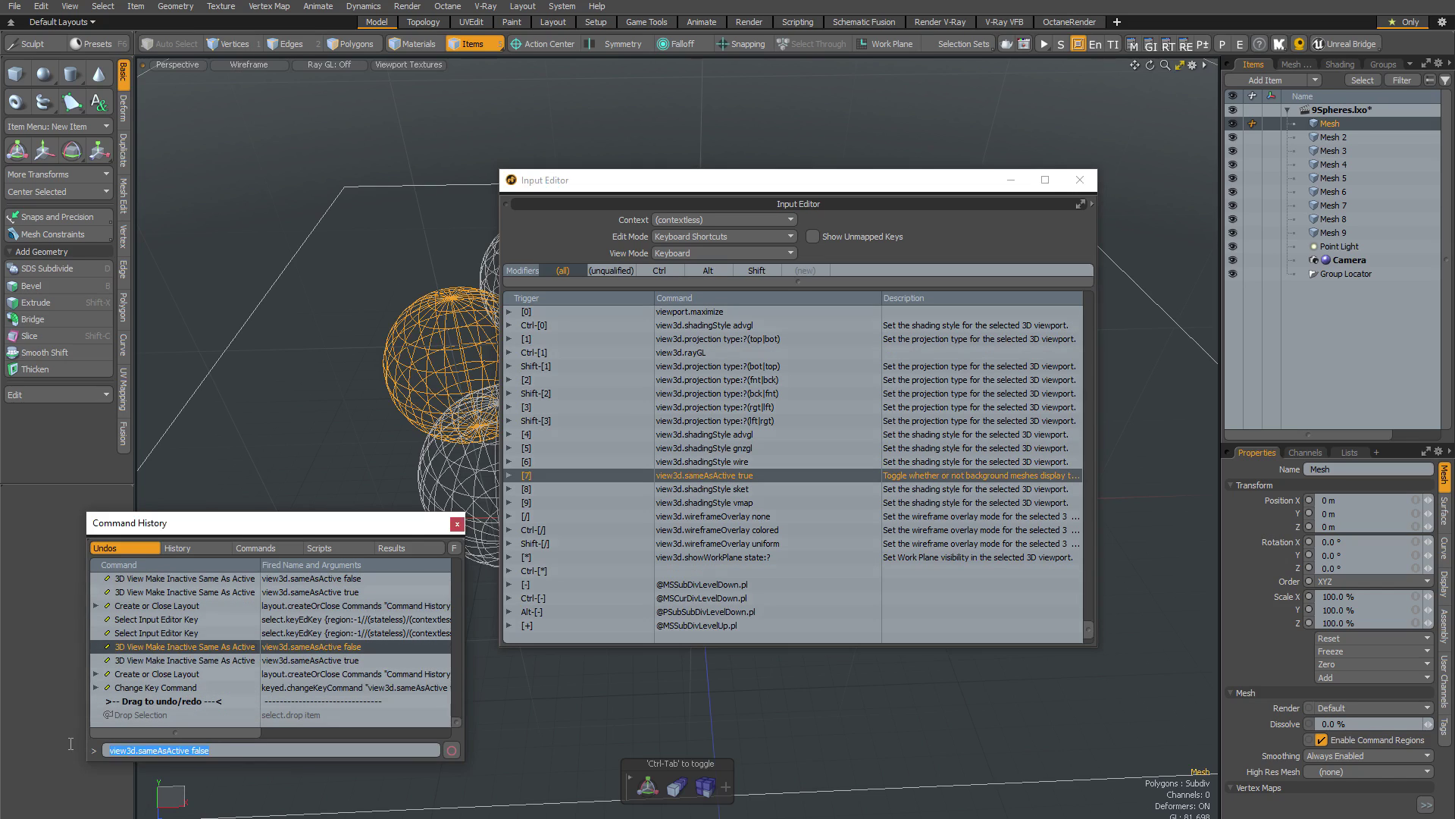
left_click(734, 490)
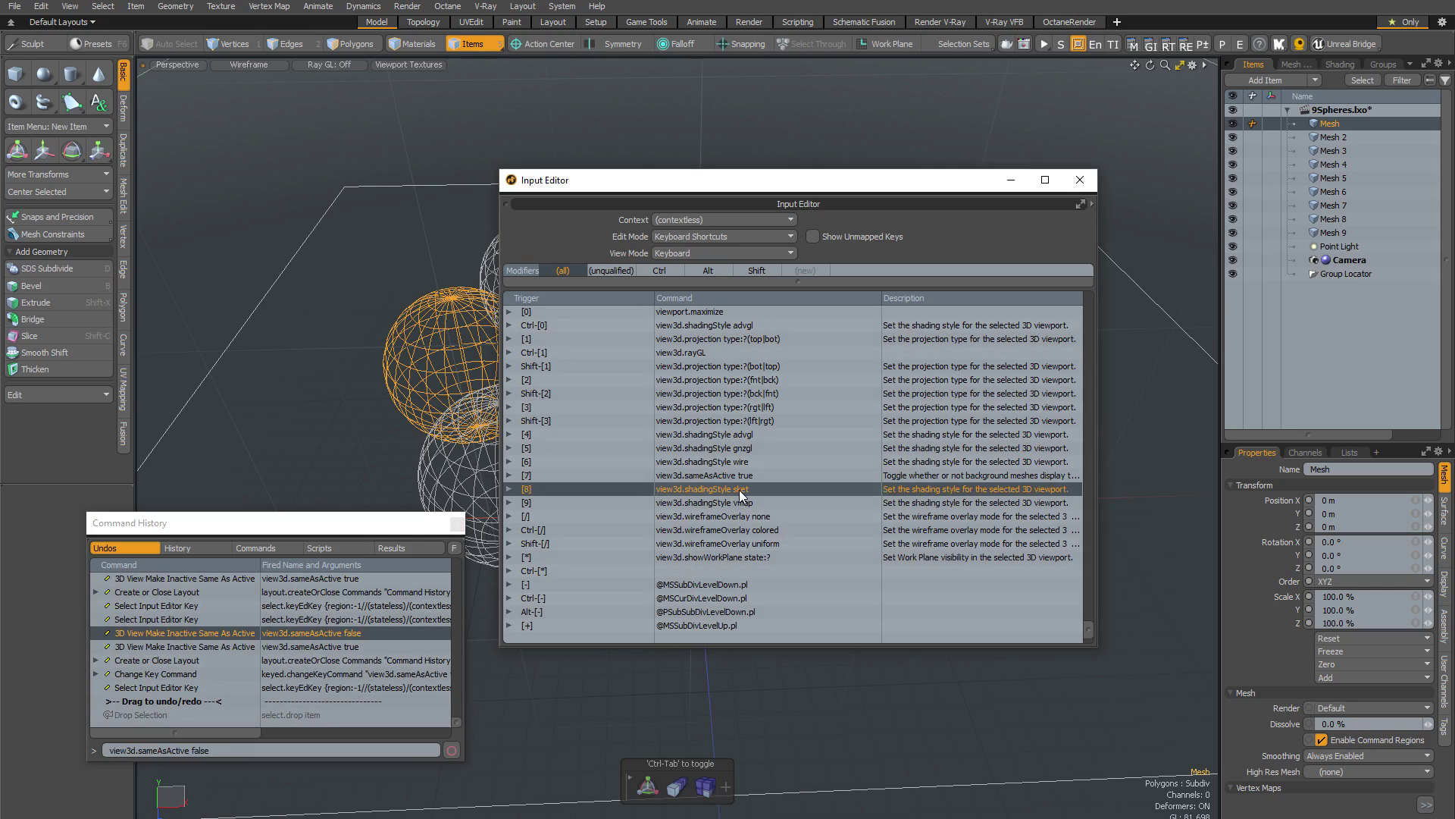
left_click(739, 490)
type("view3d.sameAsActive false")
key("Return")
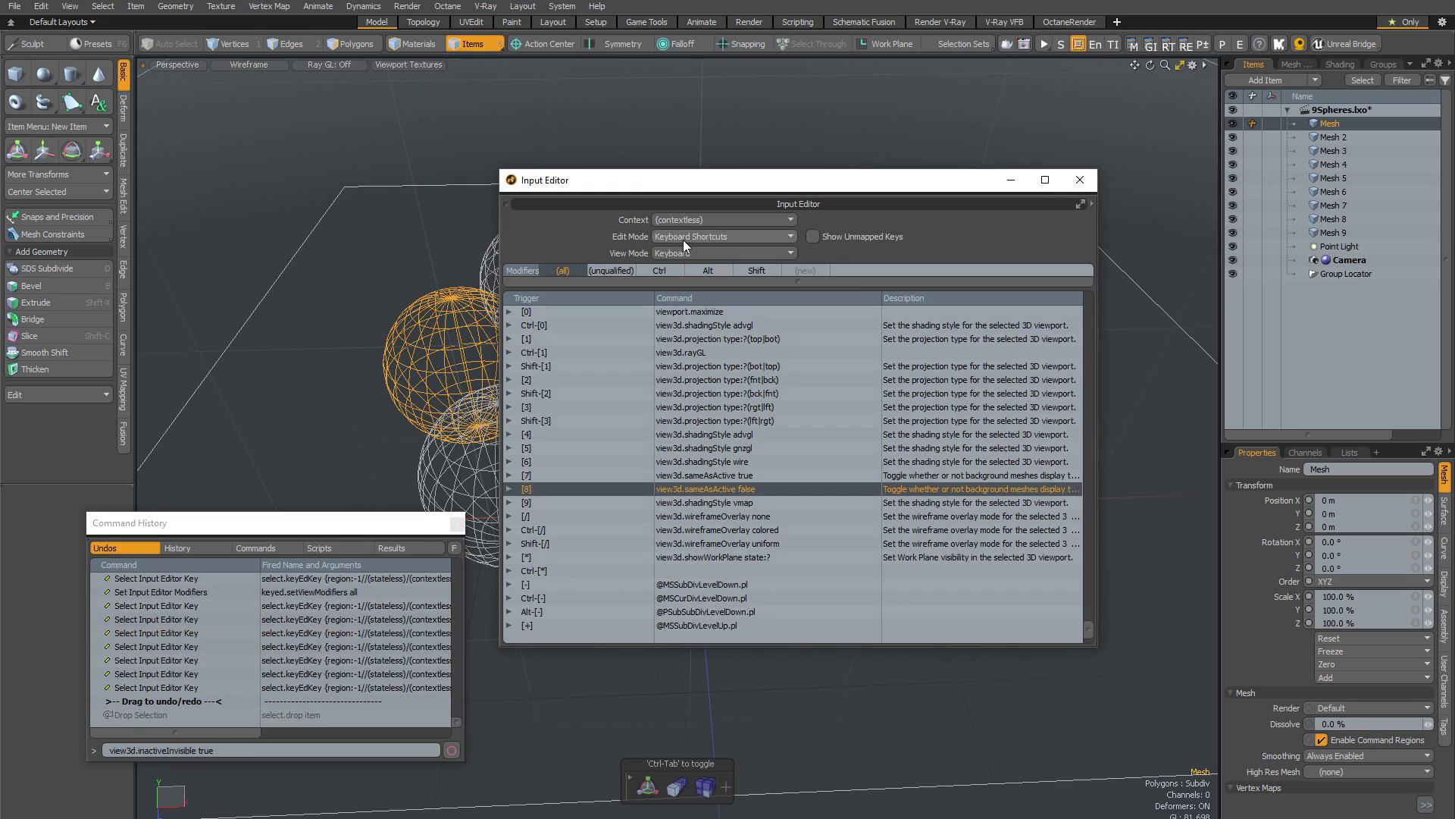
Step: Select the [9] shortcut and switch Make Inactive Invisible on and off again in the 3D viewport properties
left_click(677, 504)
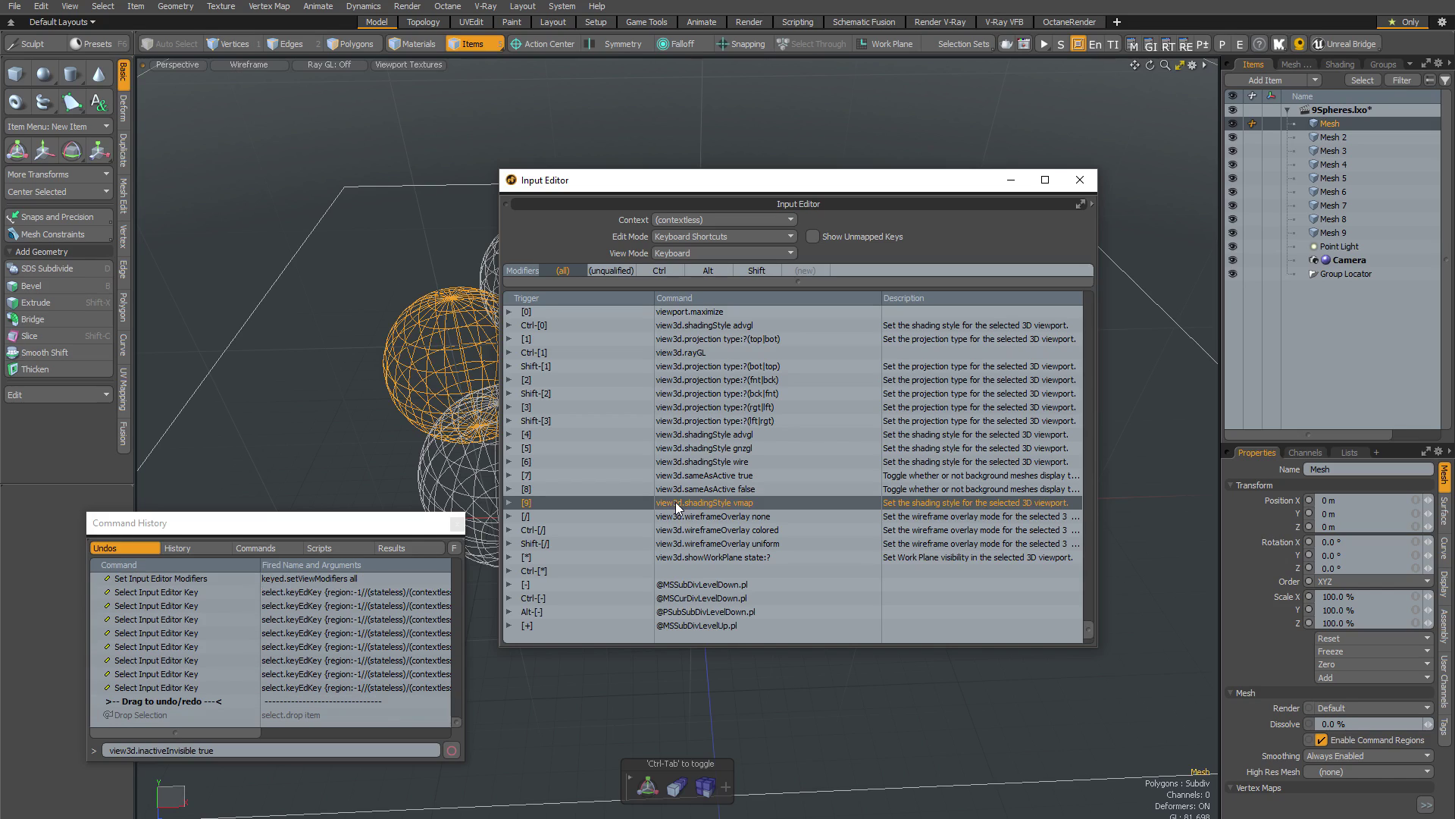
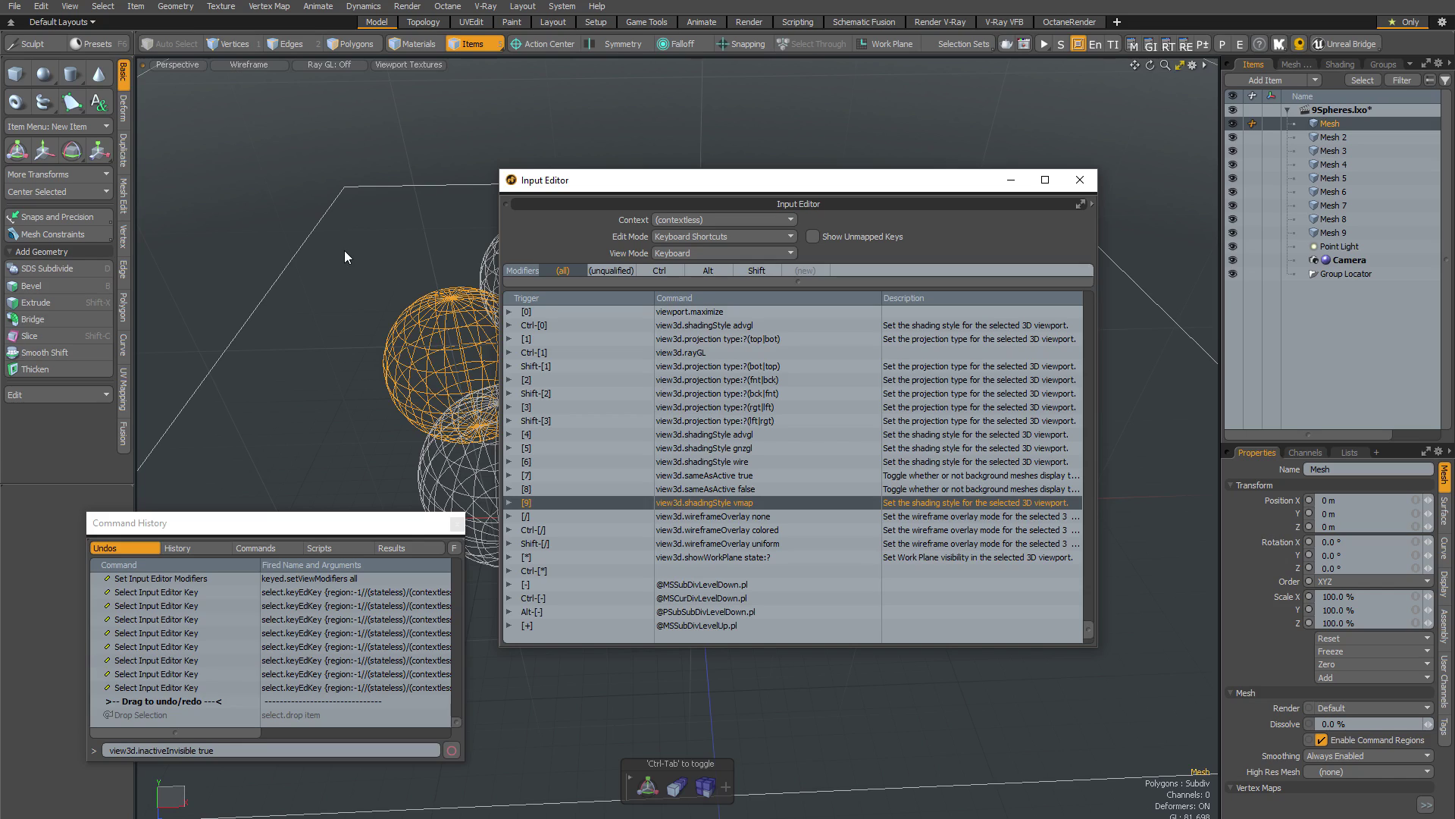
key("o")
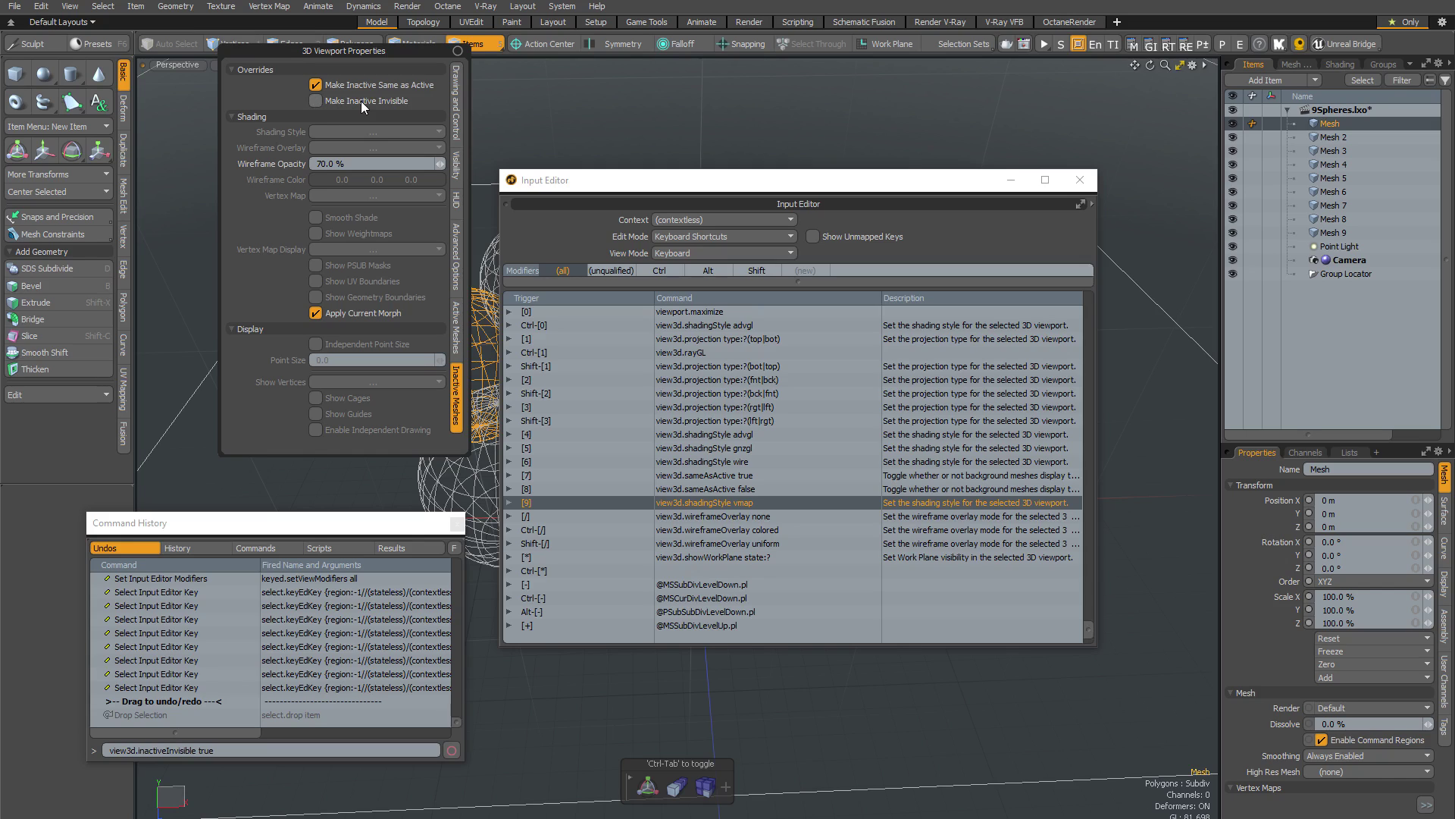
left_click(316, 101)
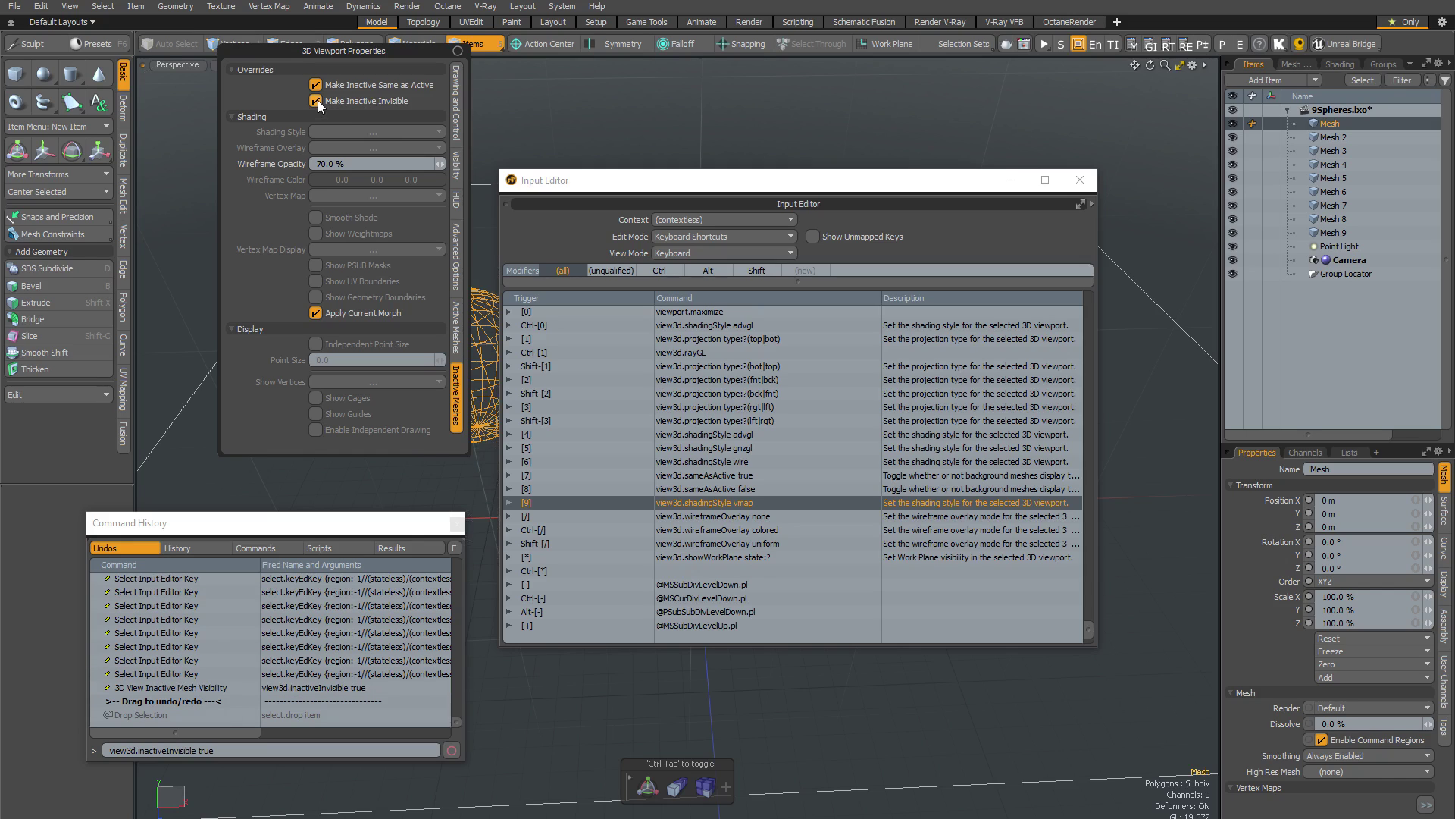
left_click(316, 101)
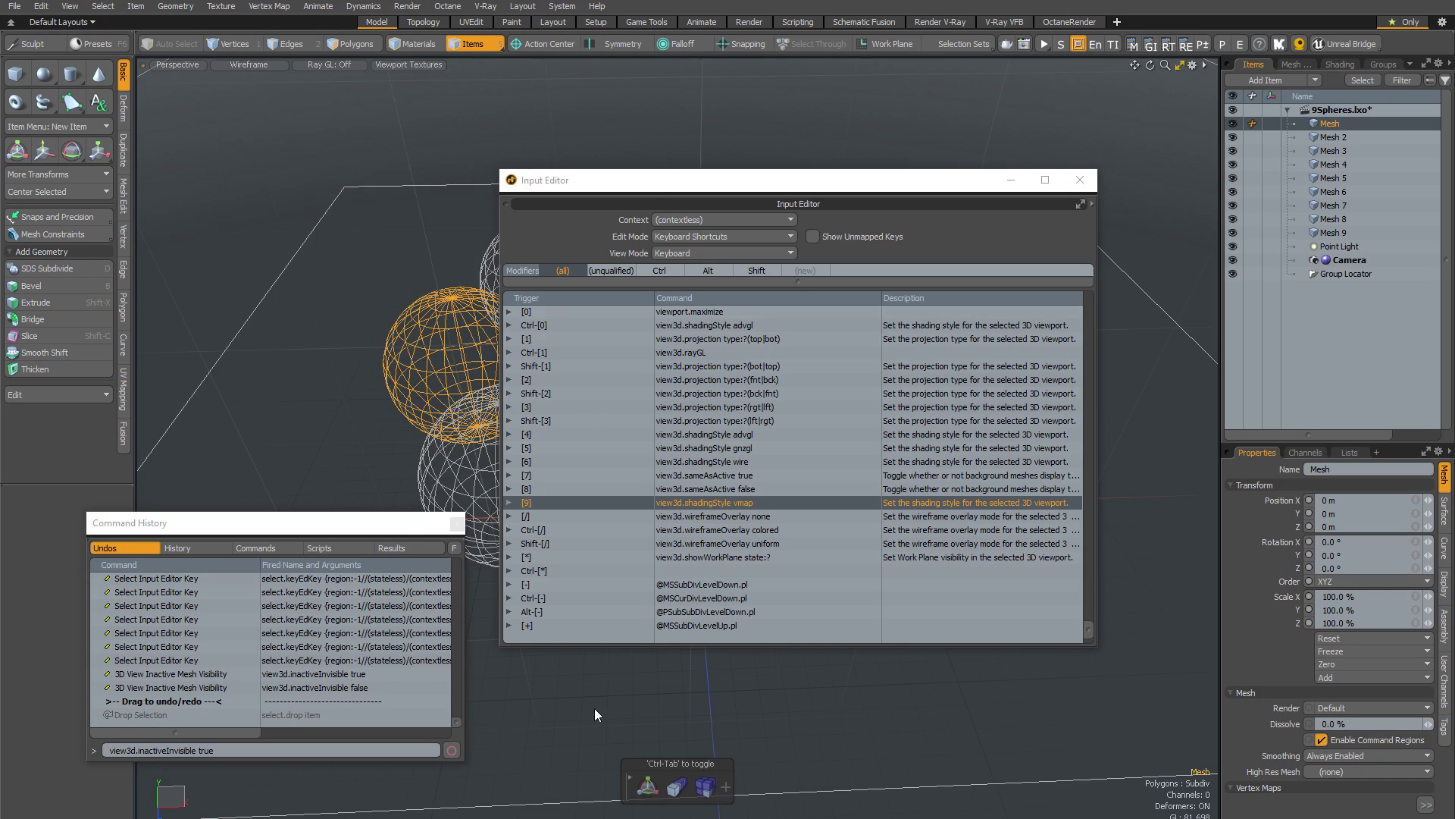
Step: Make the inactive meshes invisible and visible again using the background mesh display pie menu
key("alt+9")
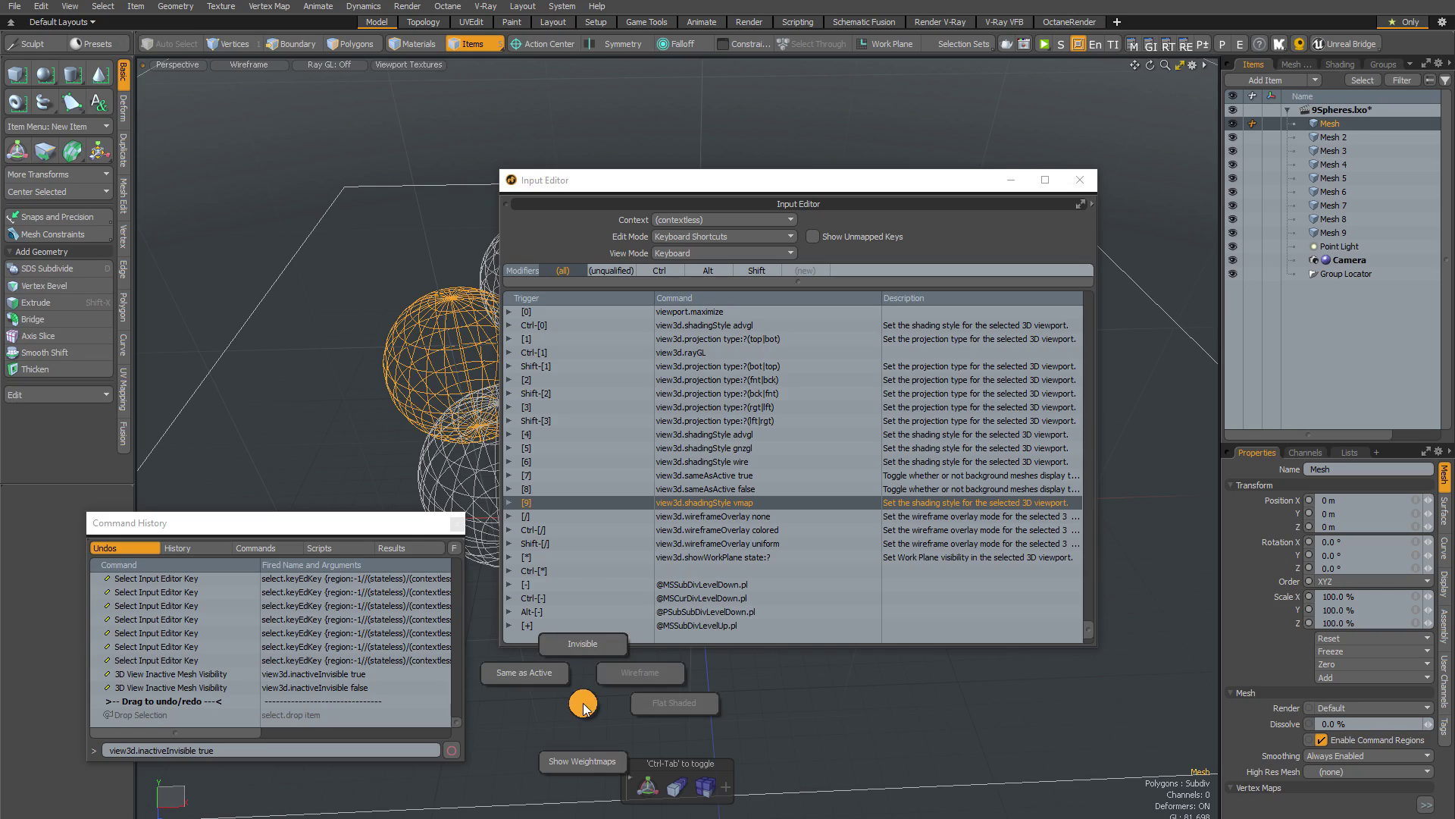
left_click(579, 636)
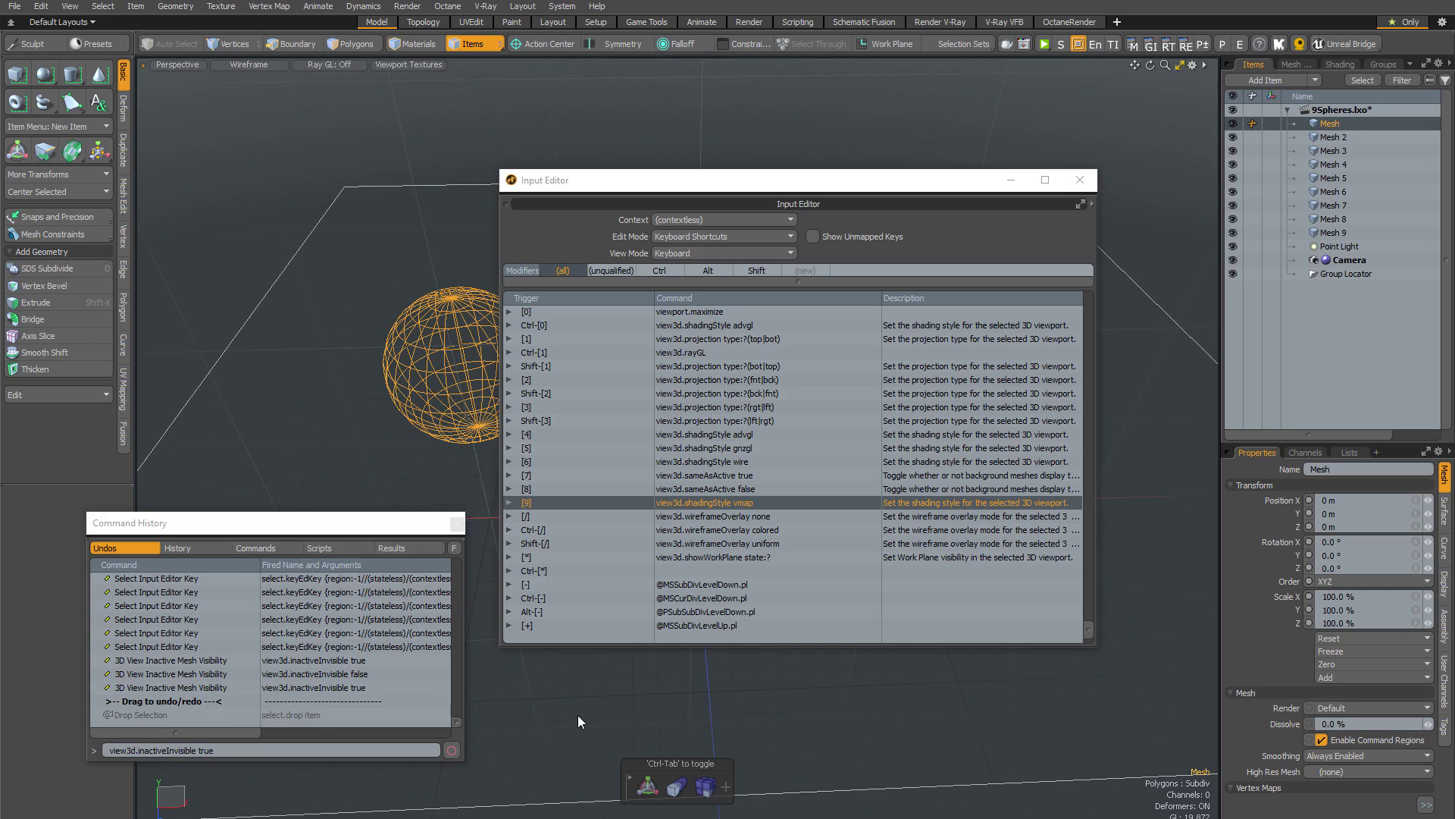
key("alt+9")
left_click(588, 662)
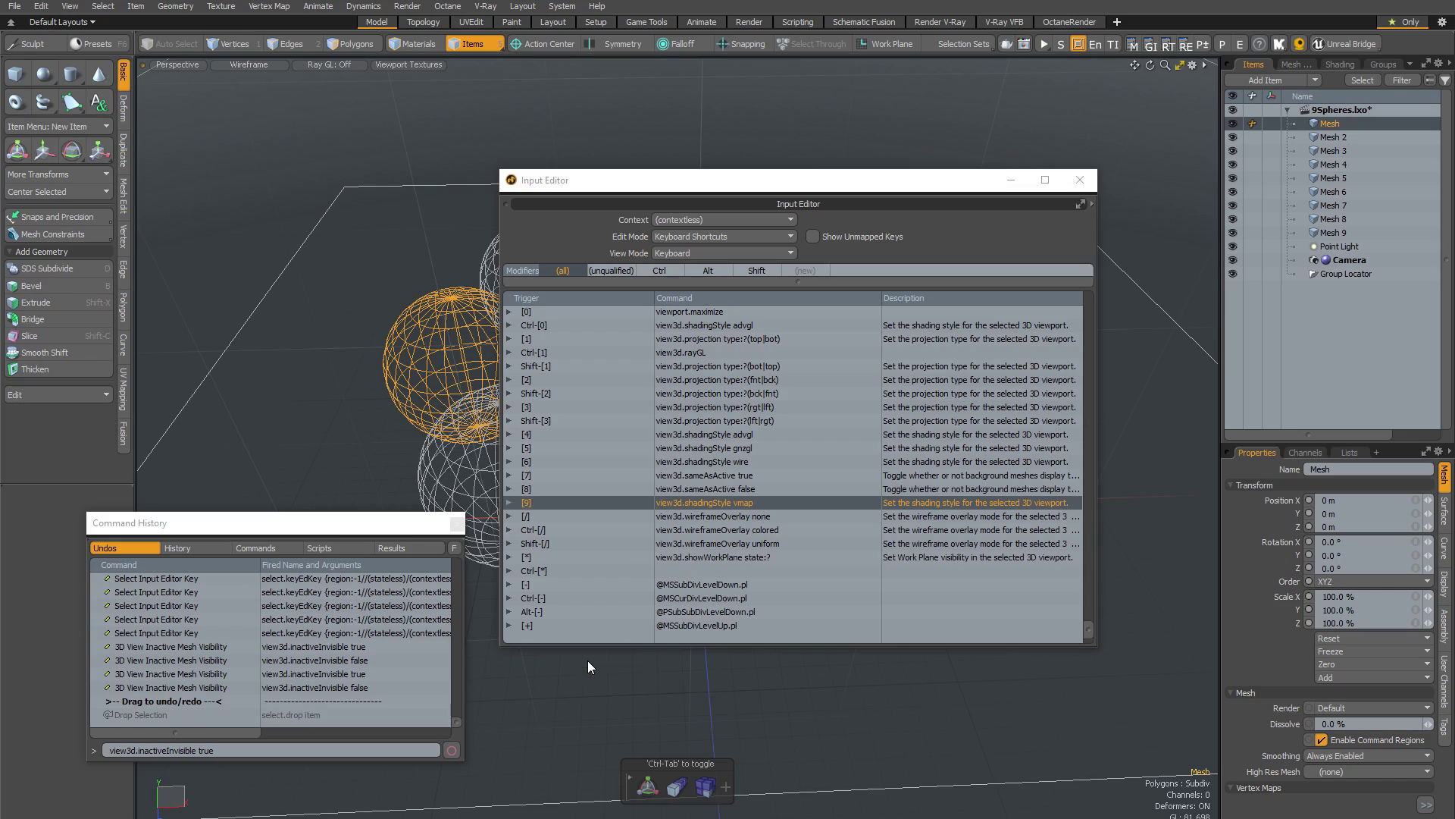
Step: Limit the Input Editor list to Ctrl shortcuts and select the Ctrl-6 assignment that opens the BkgndMeshDisplay pie menu
left_click(661, 270)
scroll(913, 473, "up", 6)
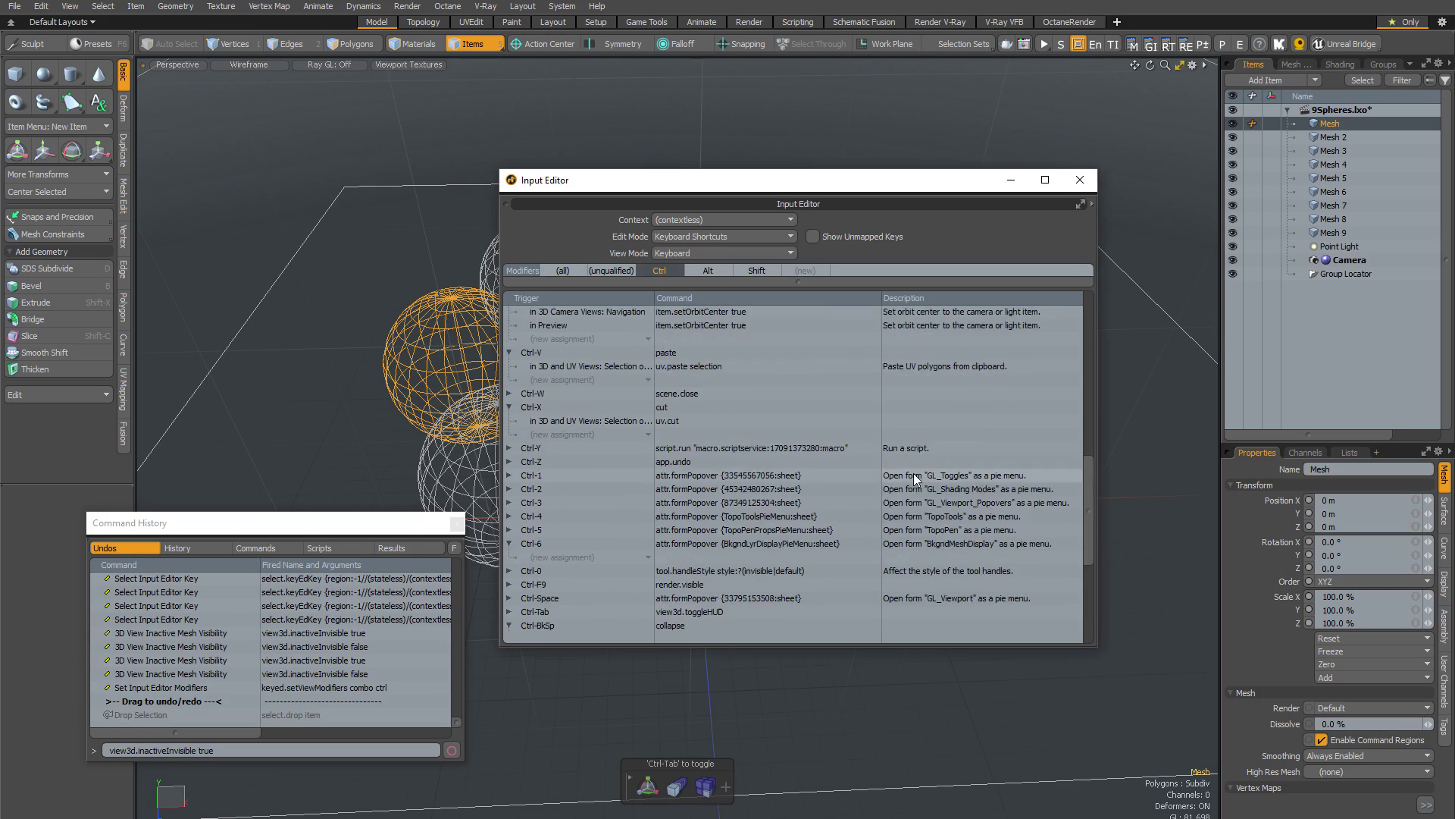
scroll(908, 475, "down", 3)
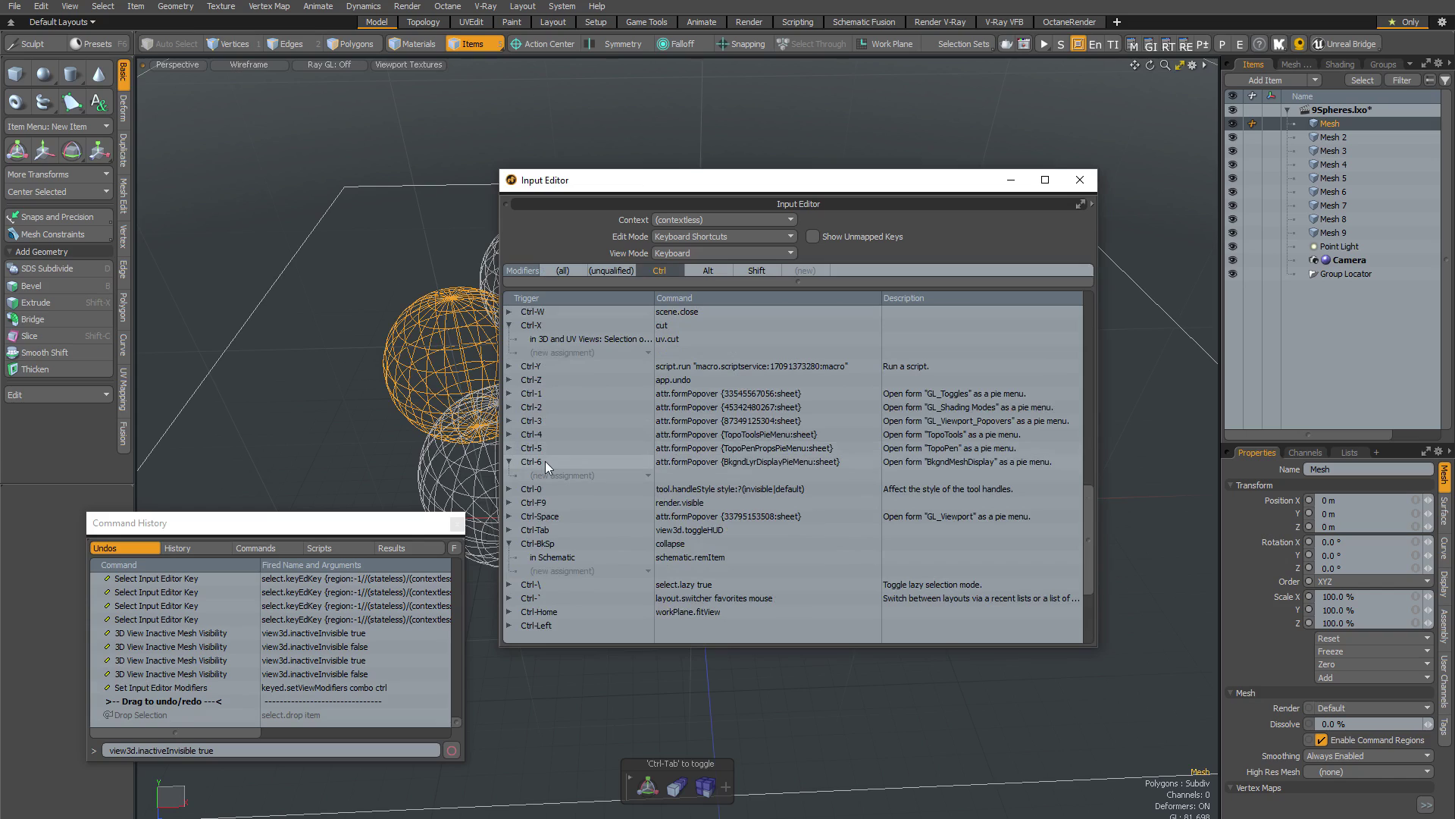
left_click(720, 460)
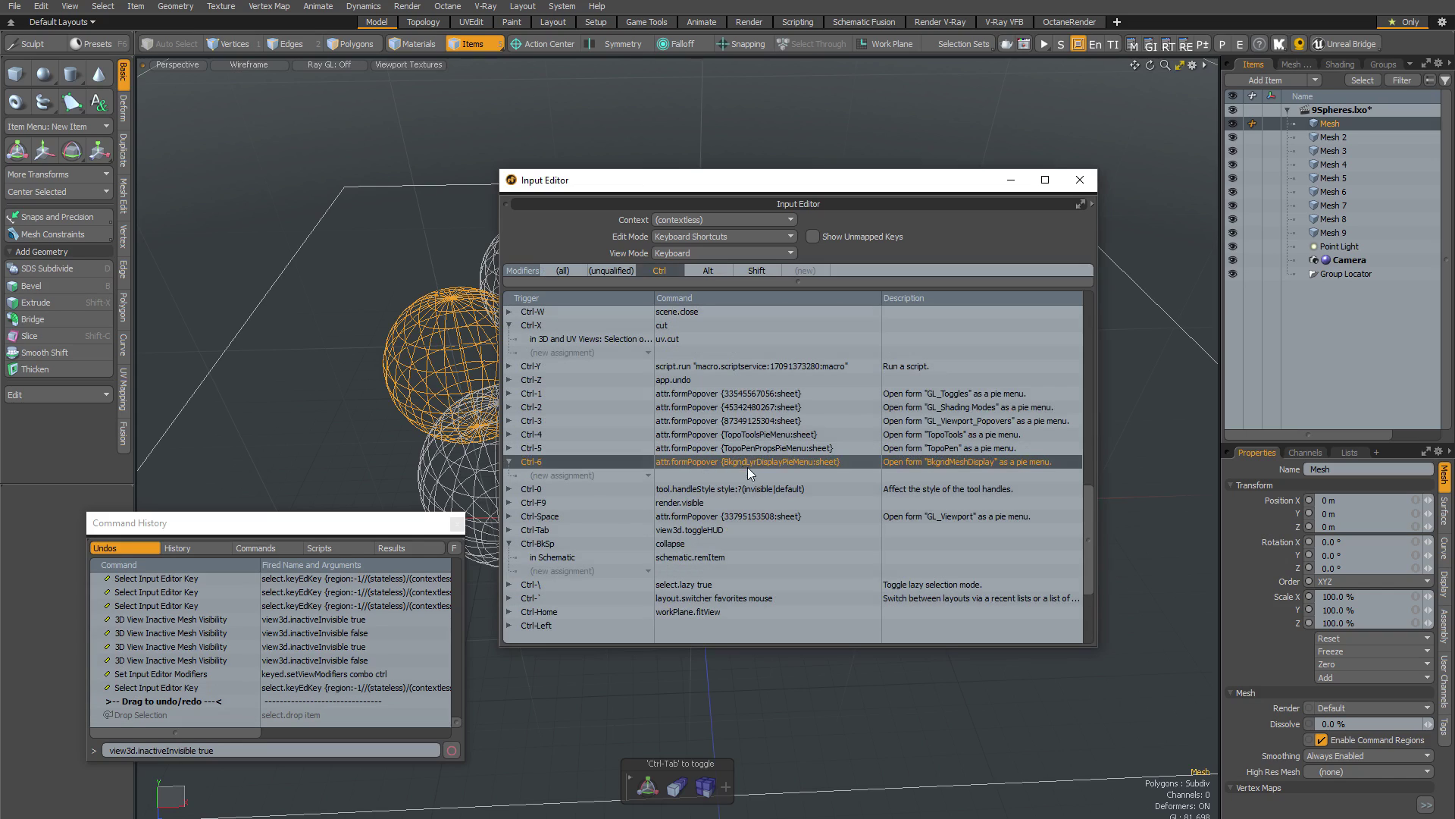
double_click(991, 466)
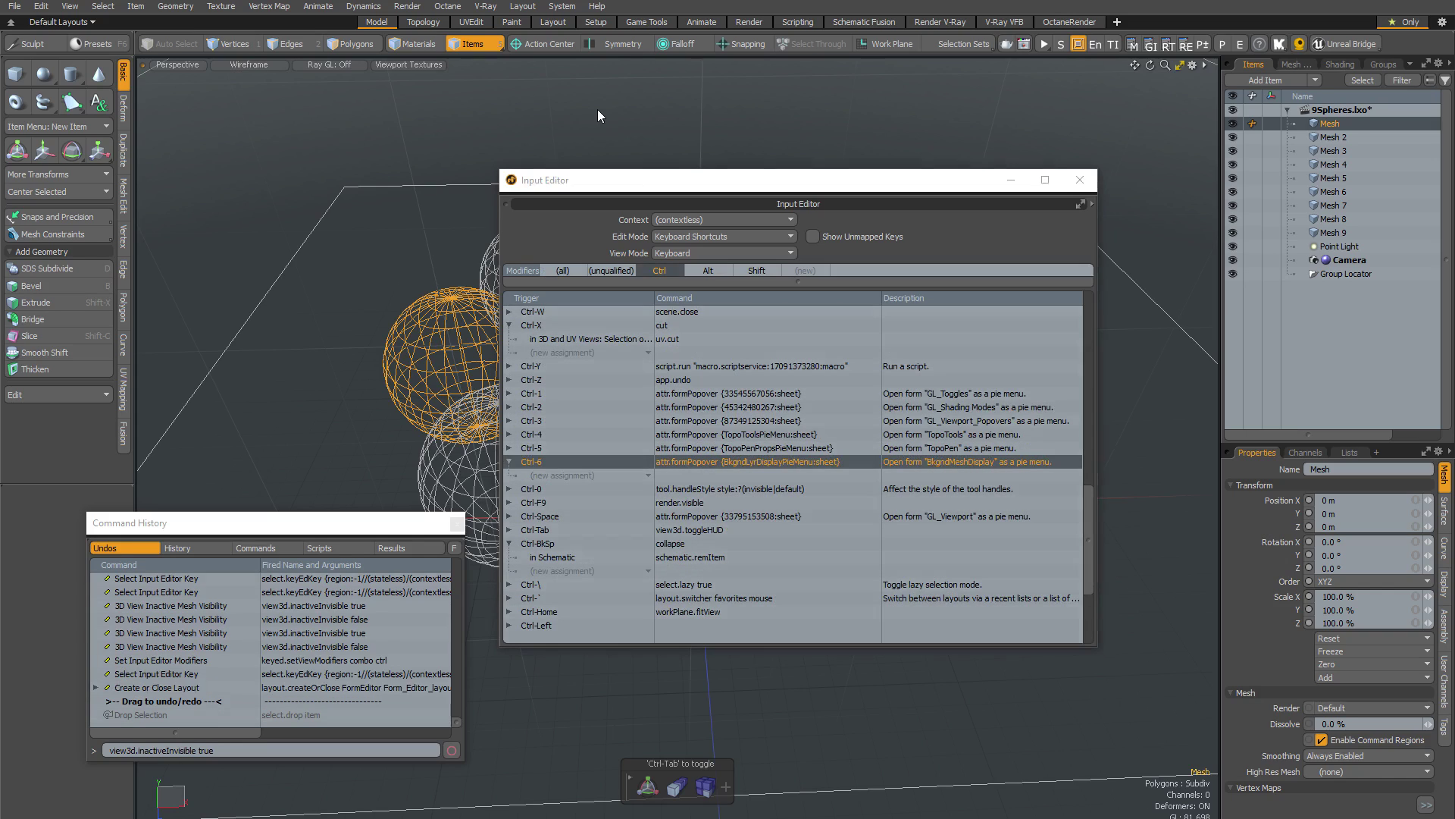
Step: Open the Form Editor and expand the BkgndMeshDisplay form to list its controls
left_click(562, 6)
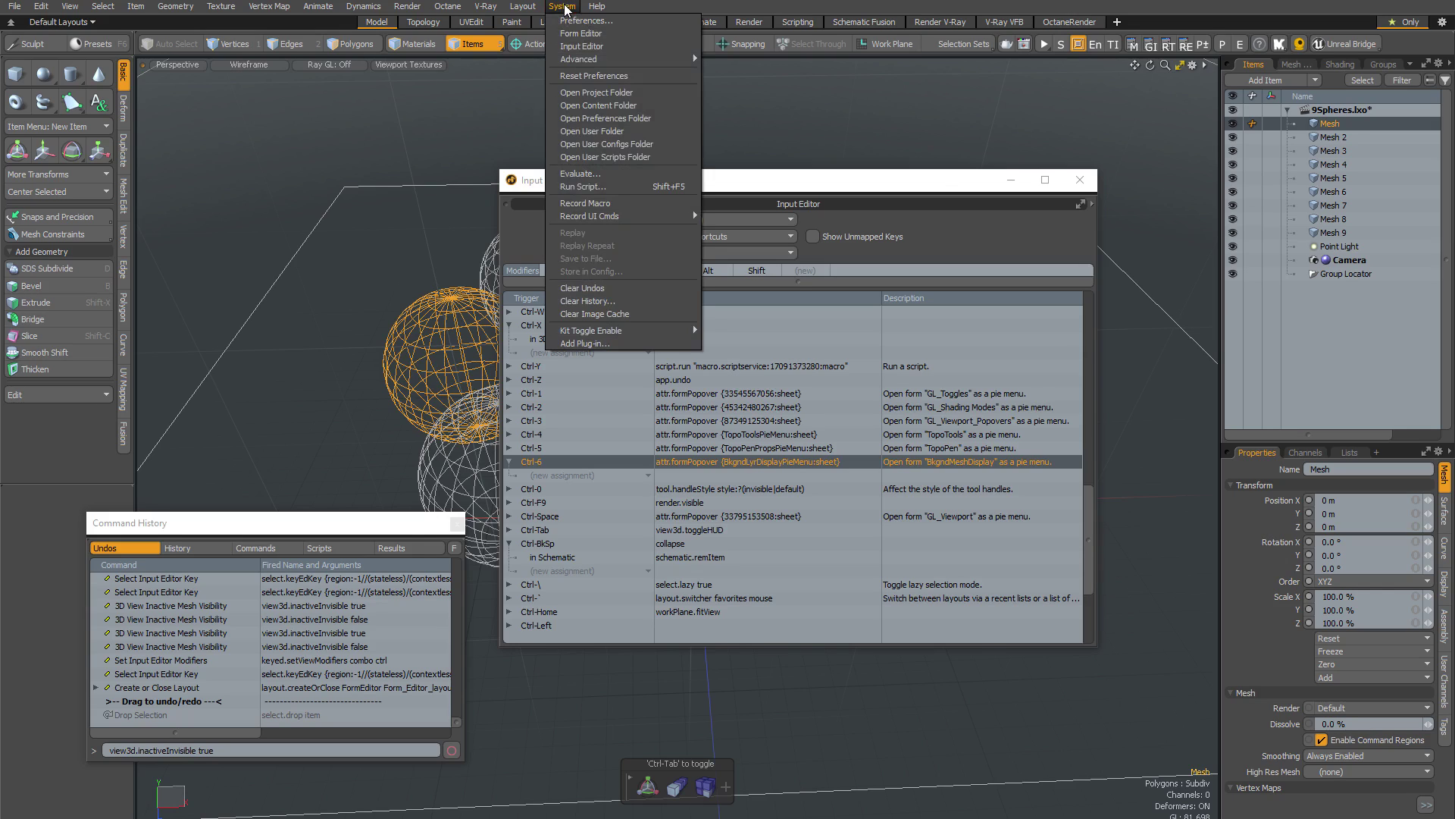
left_click(570, 34)
scroll(576, 606, "down", 3)
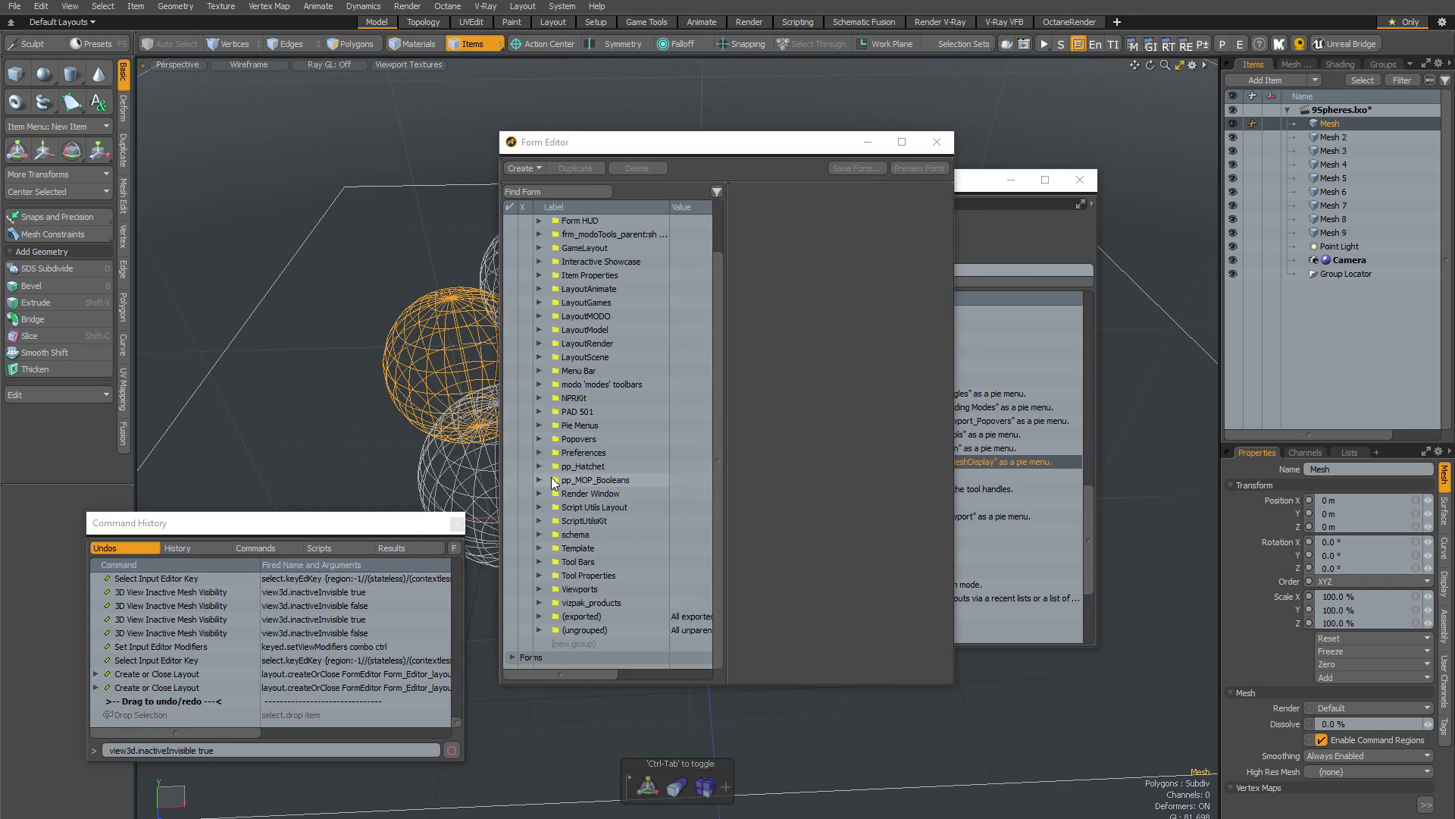
left_click(511, 657)
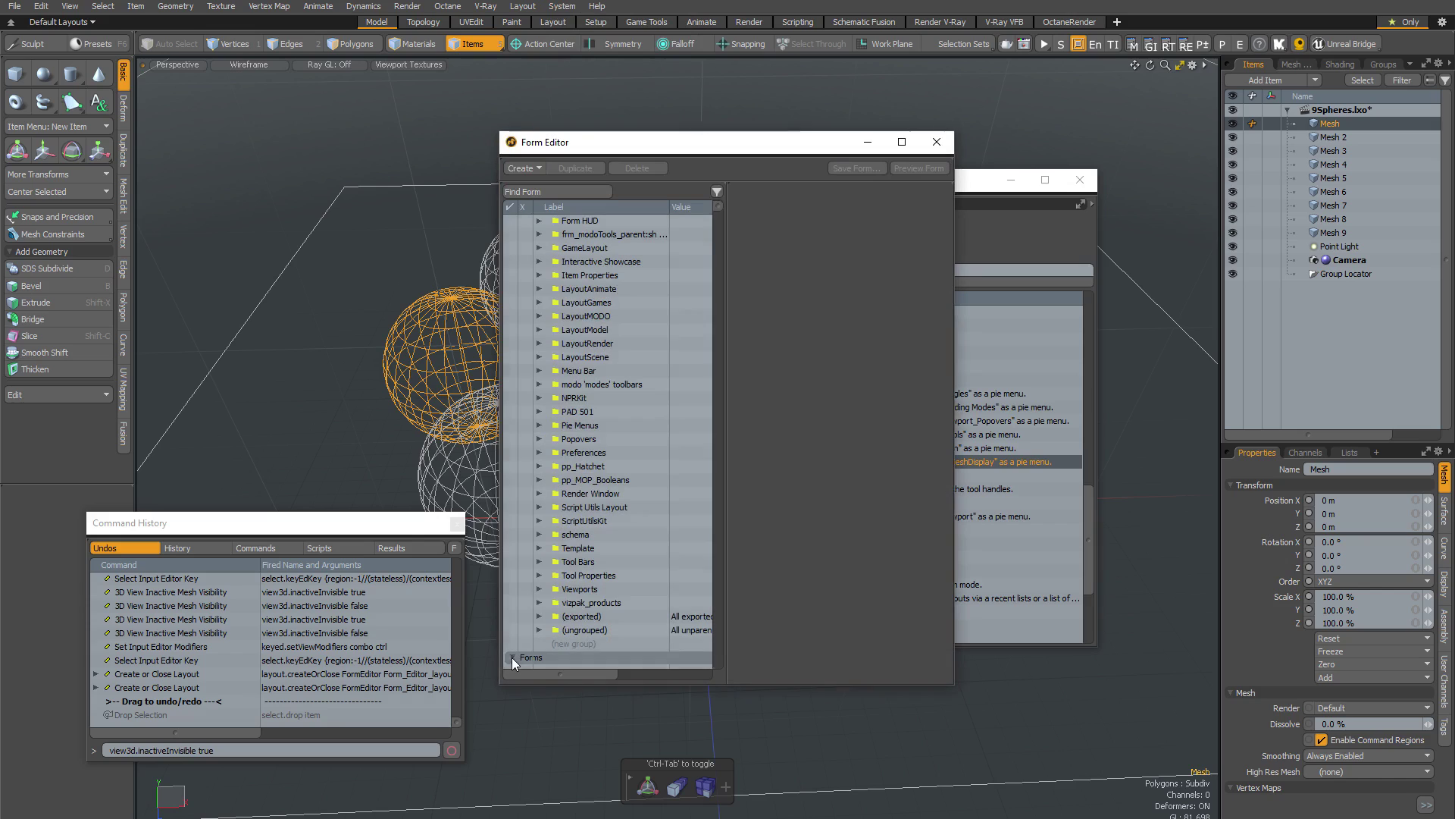
scroll(596, 461, "down", 11)
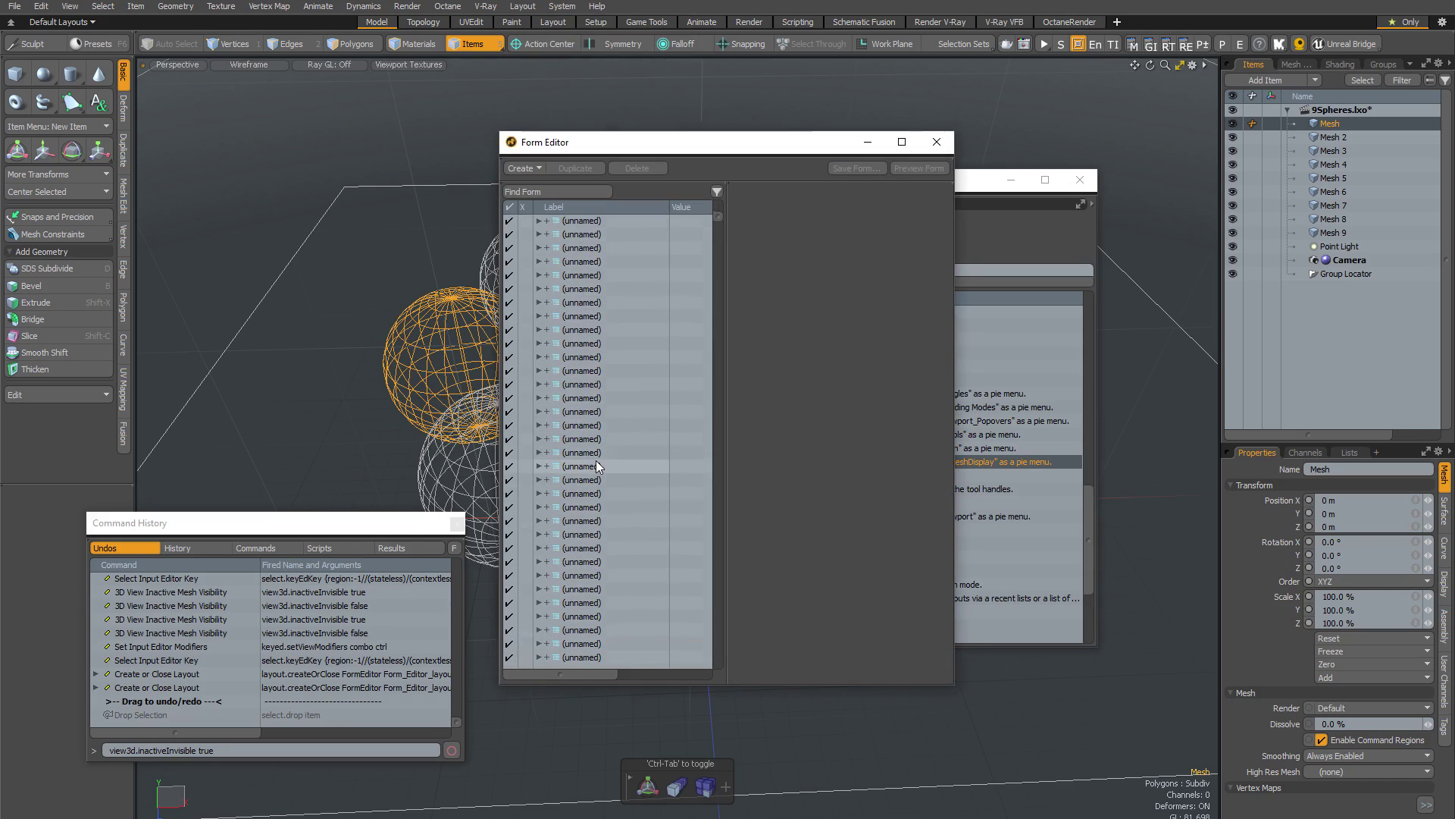
scroll(595, 460, "down", 10)
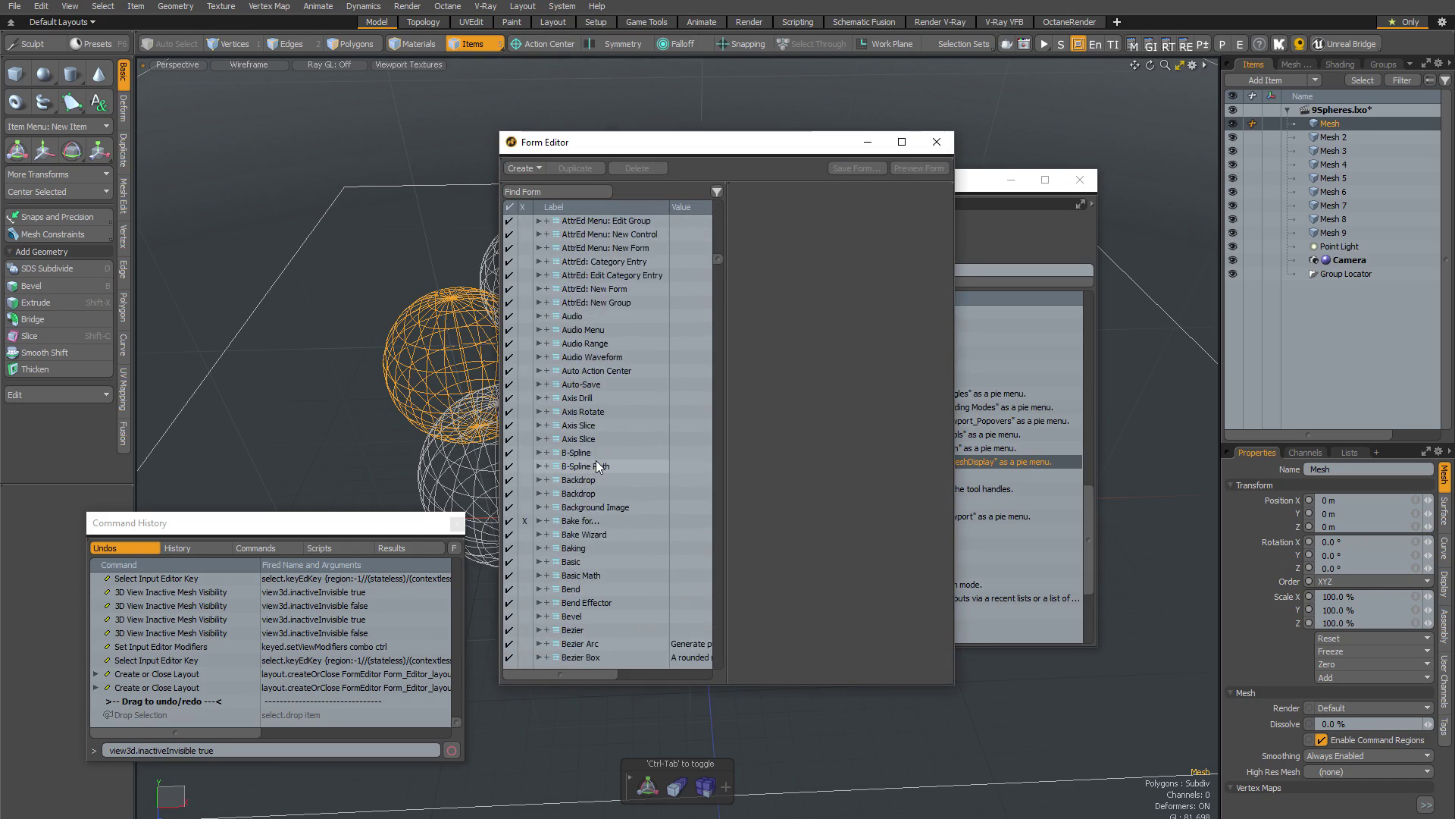
scroll(606, 439, "down", 4)
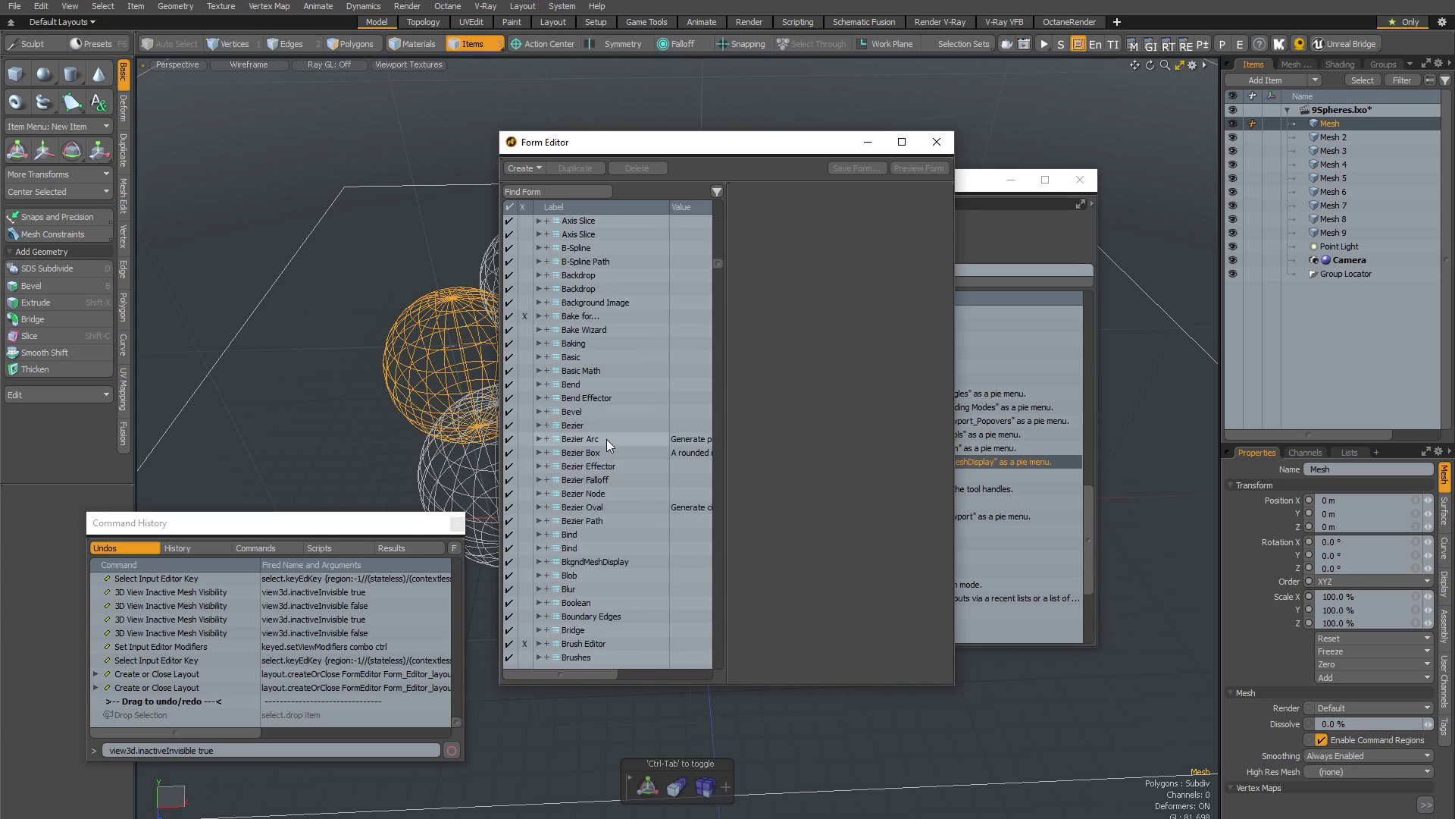
left_click(540, 521)
left_click(539, 521)
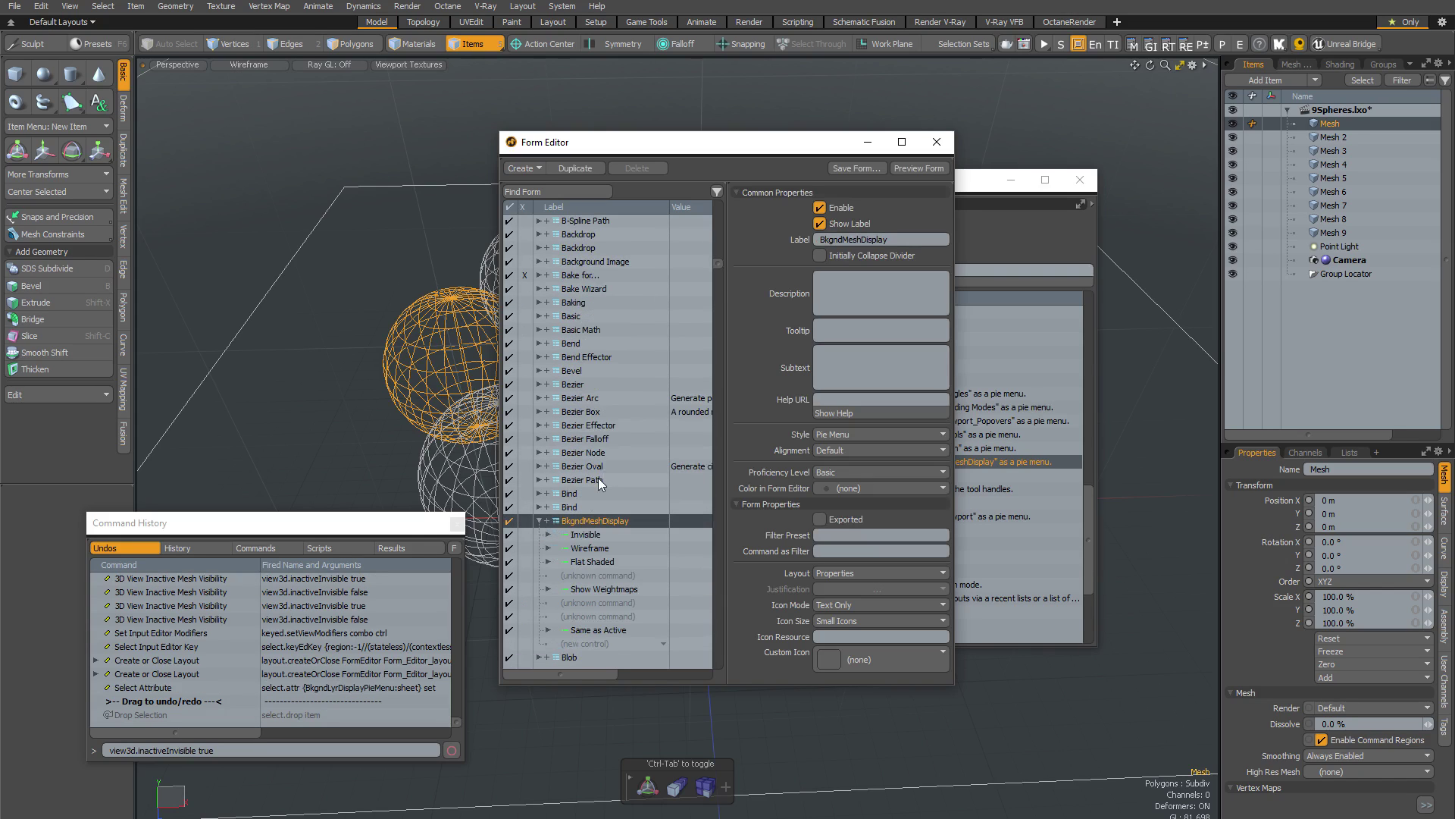
Step: Copy the command view3d.inactiveInvisible ?+ from the Invisible control of the BkgndMeshDisplay form and close the Form Editor
left_click(585, 534)
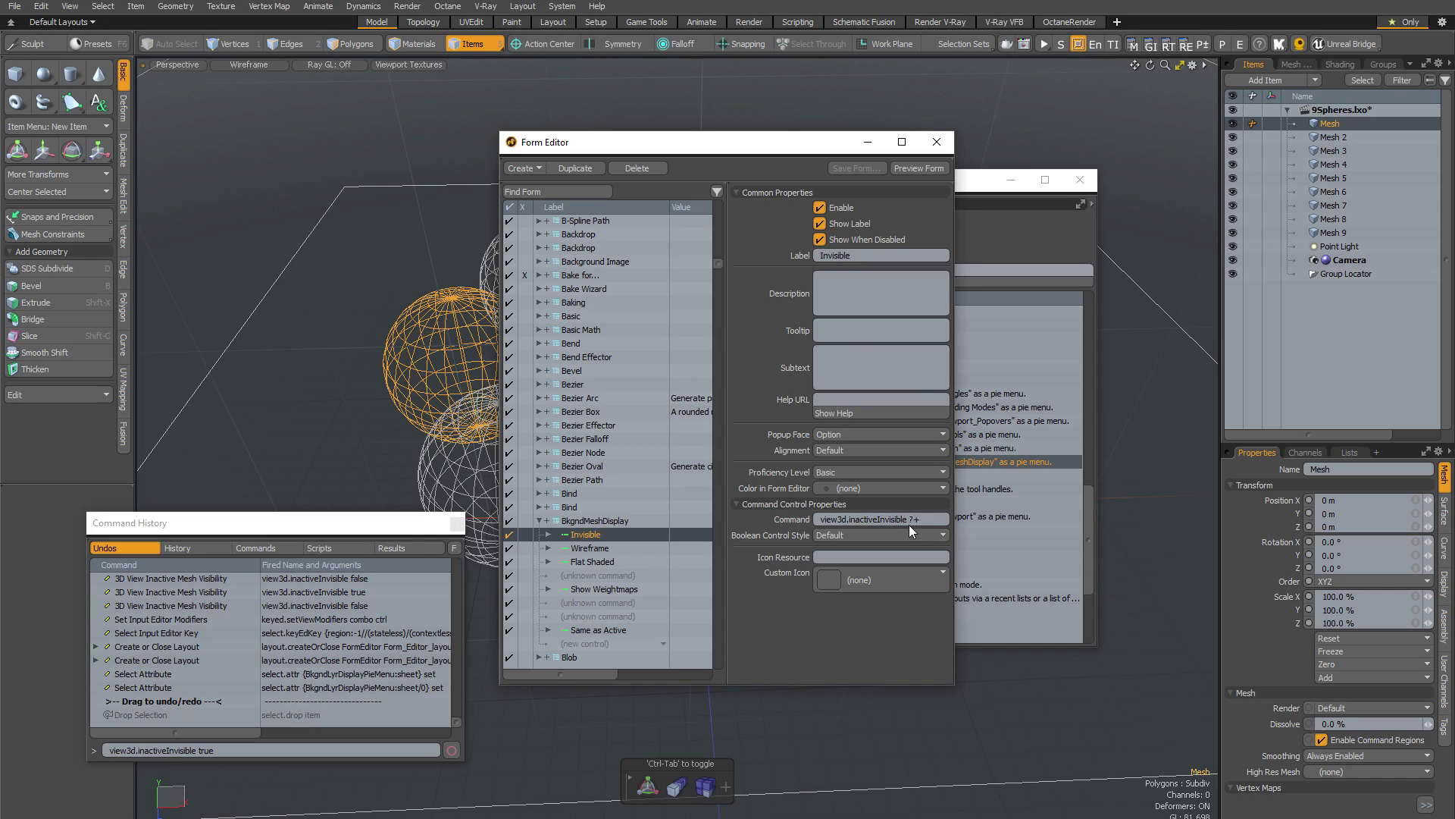
left_click_drag(921, 521, 809, 517)
key("ctrl+c")
left_click(937, 141)
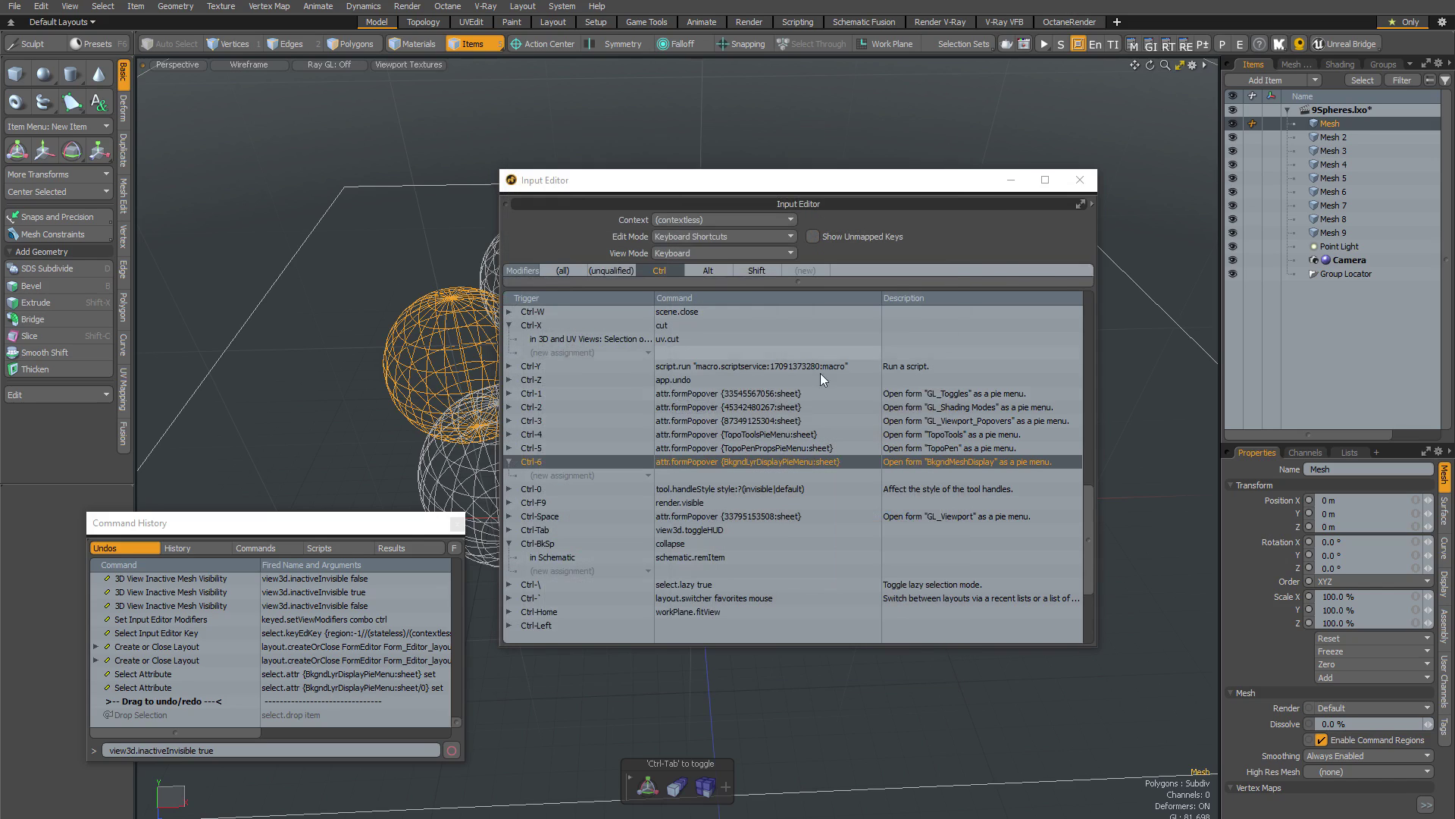
Step: Among all shortcuts, replace the [9] shortcut's command with the copied view3d.inactiveInvisible ?+ and close the Input Editor and Command History
left_click(562, 270)
scroll(665, 465, "down", 15)
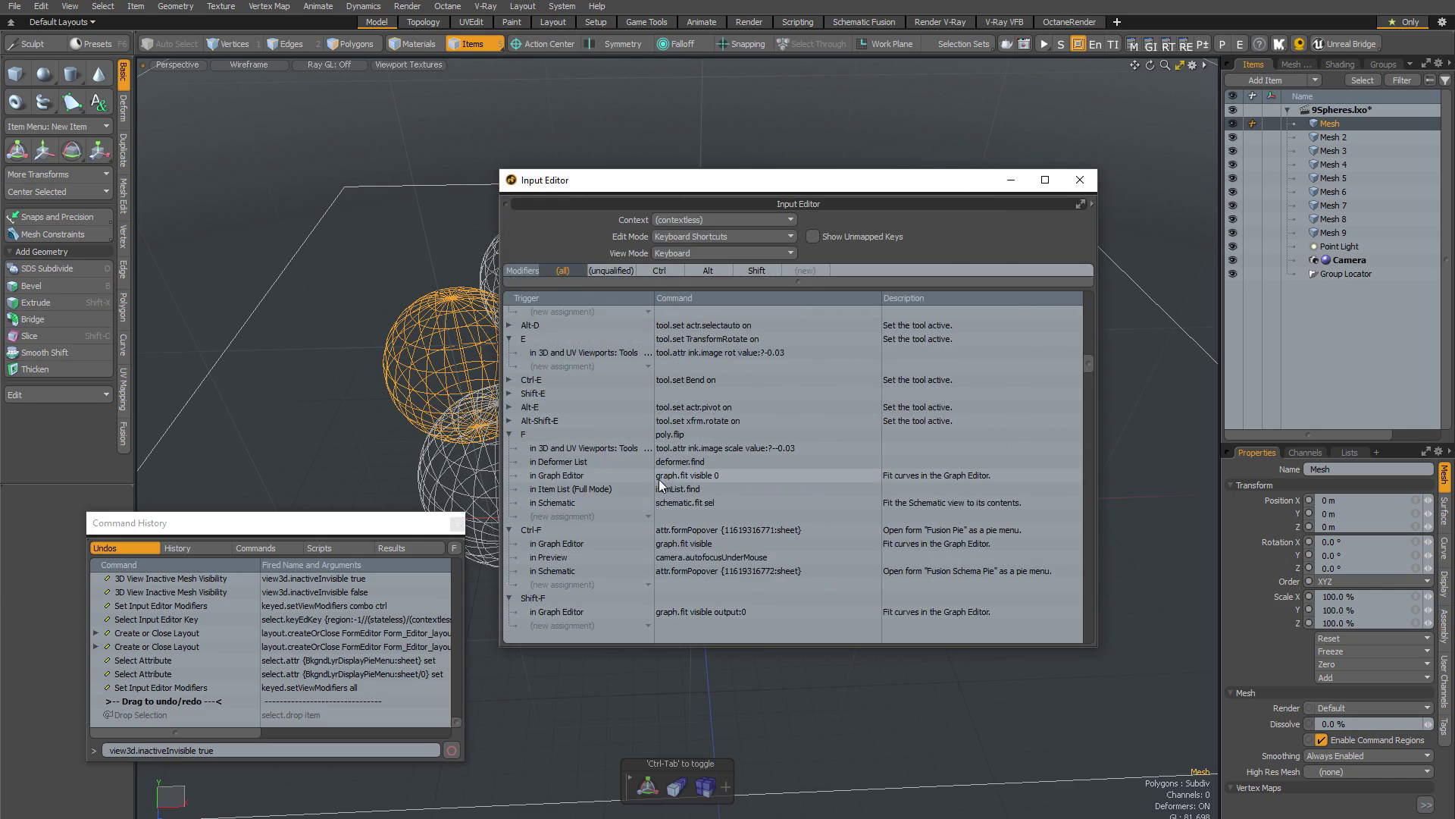
left_click_drag(1089, 439, 1087, 629)
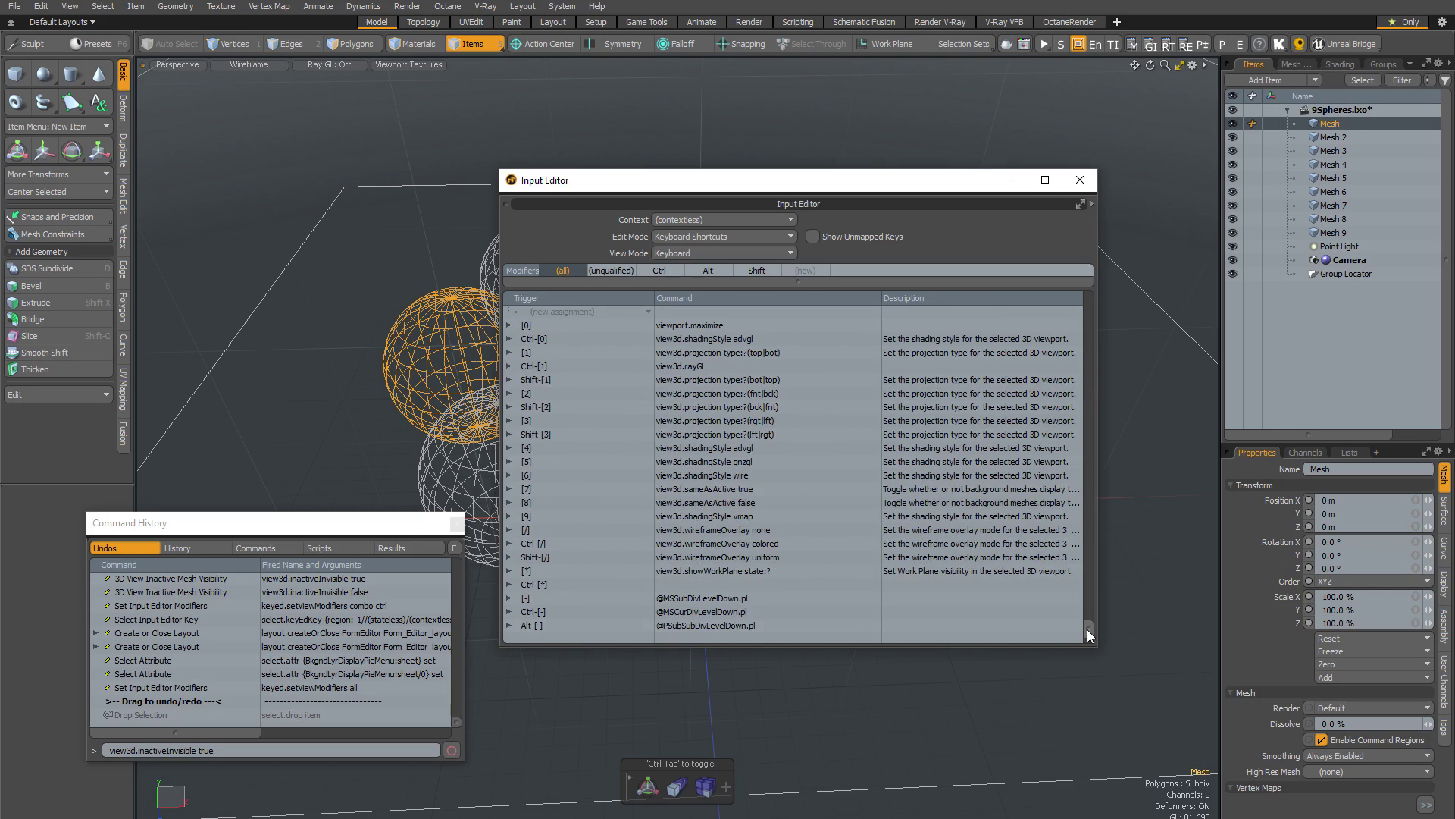
left_click(724, 516)
double_click(746, 519)
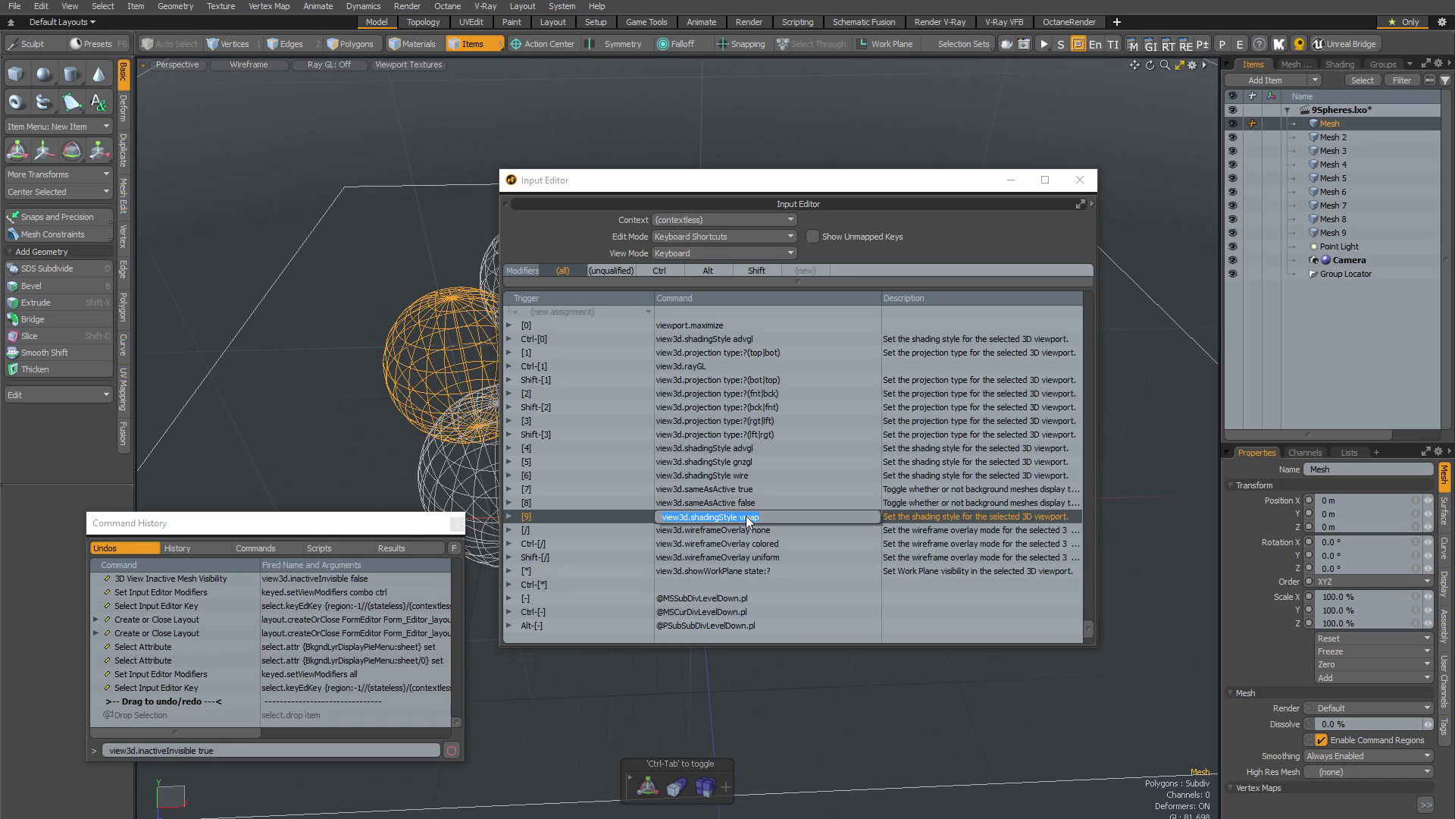
key("ctrl+v")
key("Return")
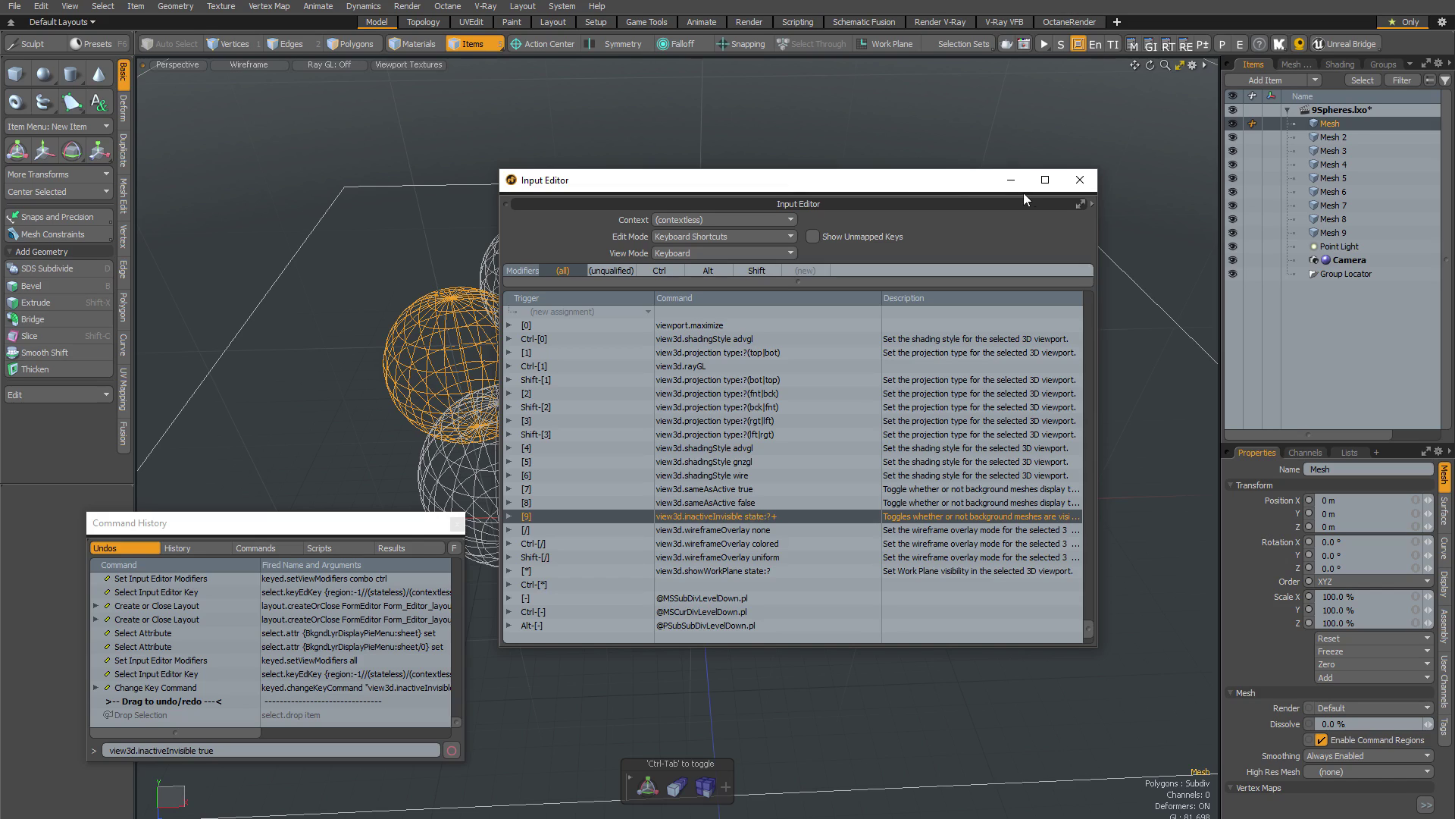
left_click(1080, 182)
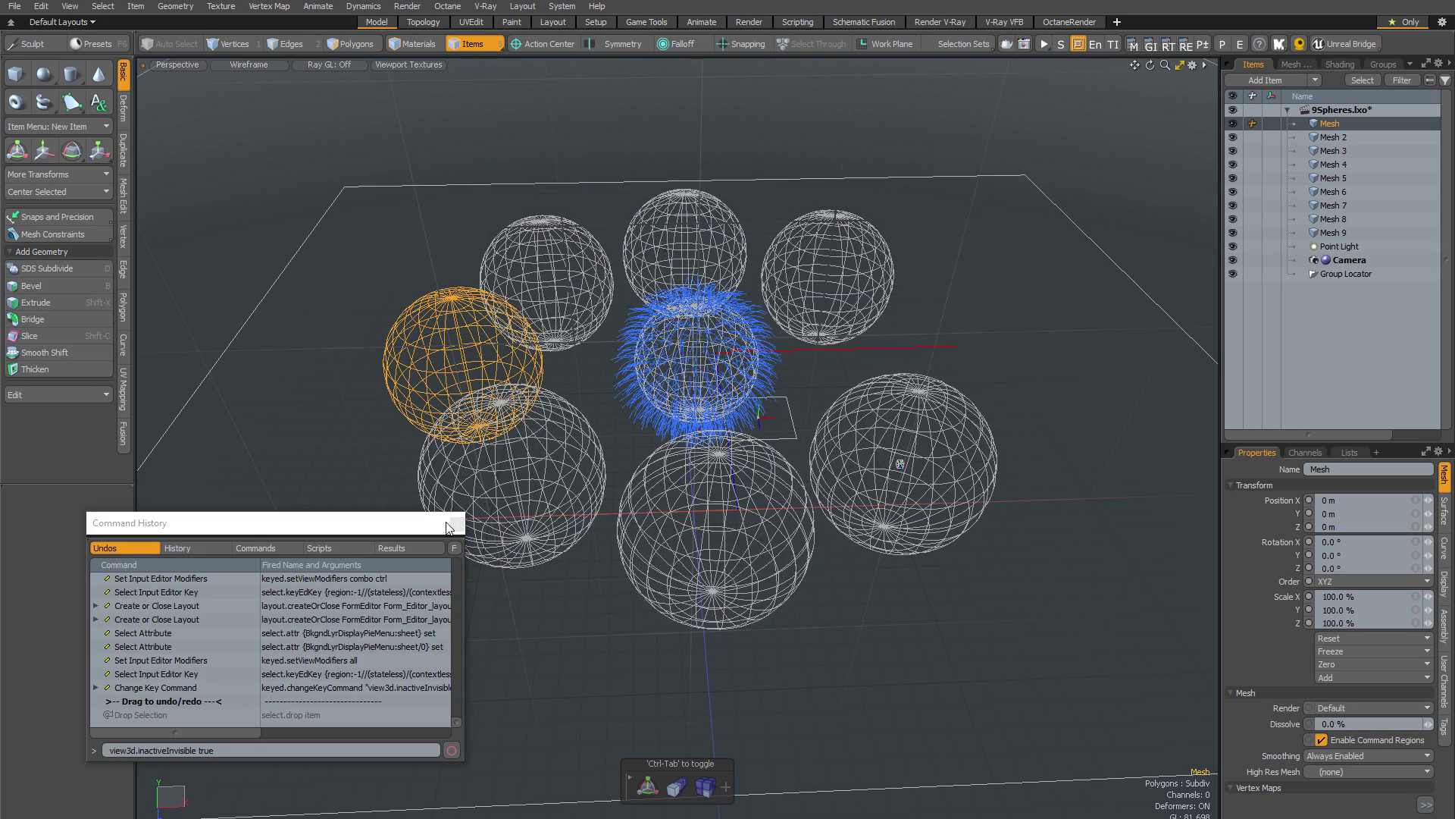
left_click(458, 524)
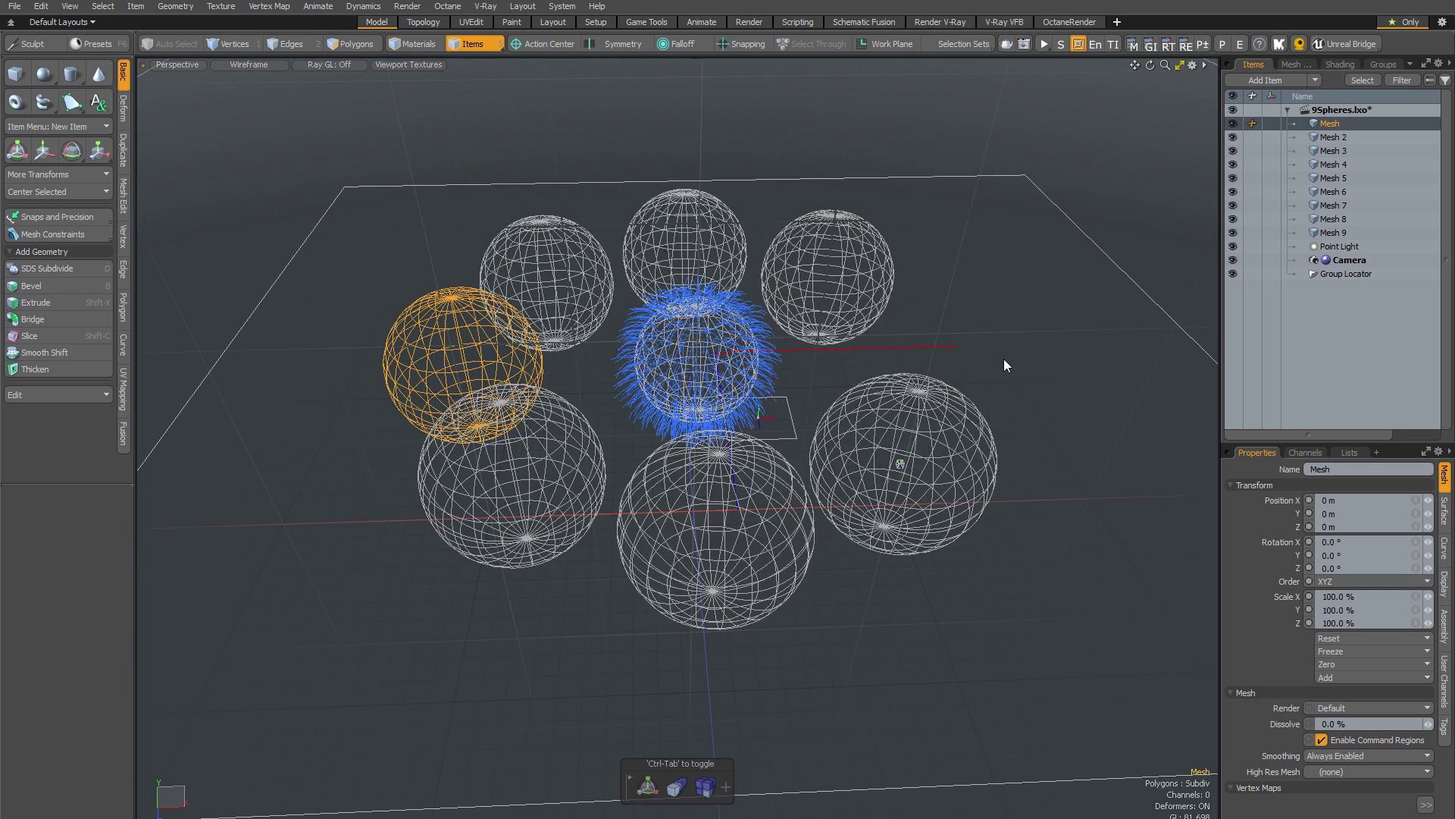
Step: Test the remapped shading shortcuts by switching the viewport to Default, Advanced, Wireframe and back to Default
key("7")
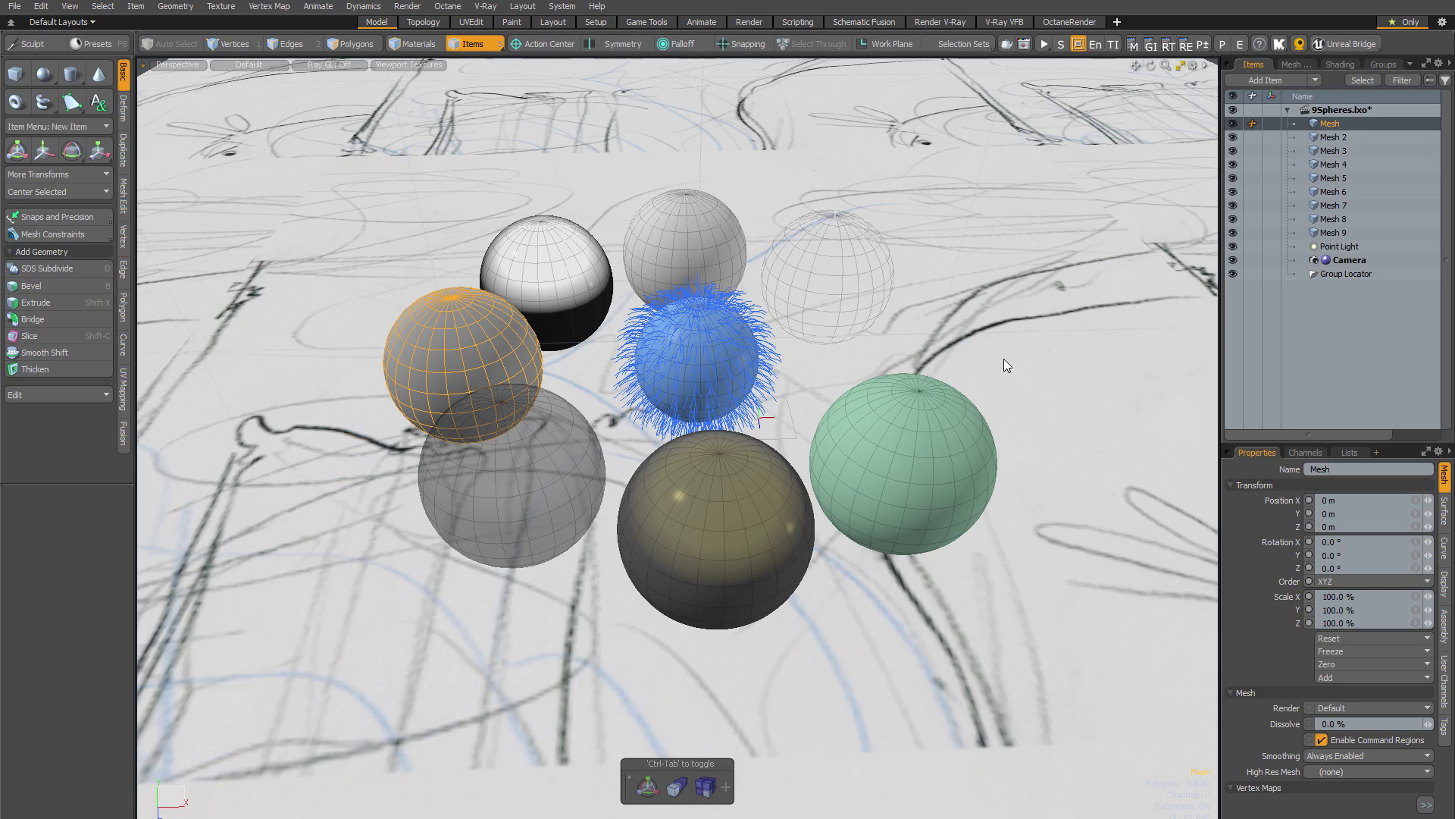
key("0")
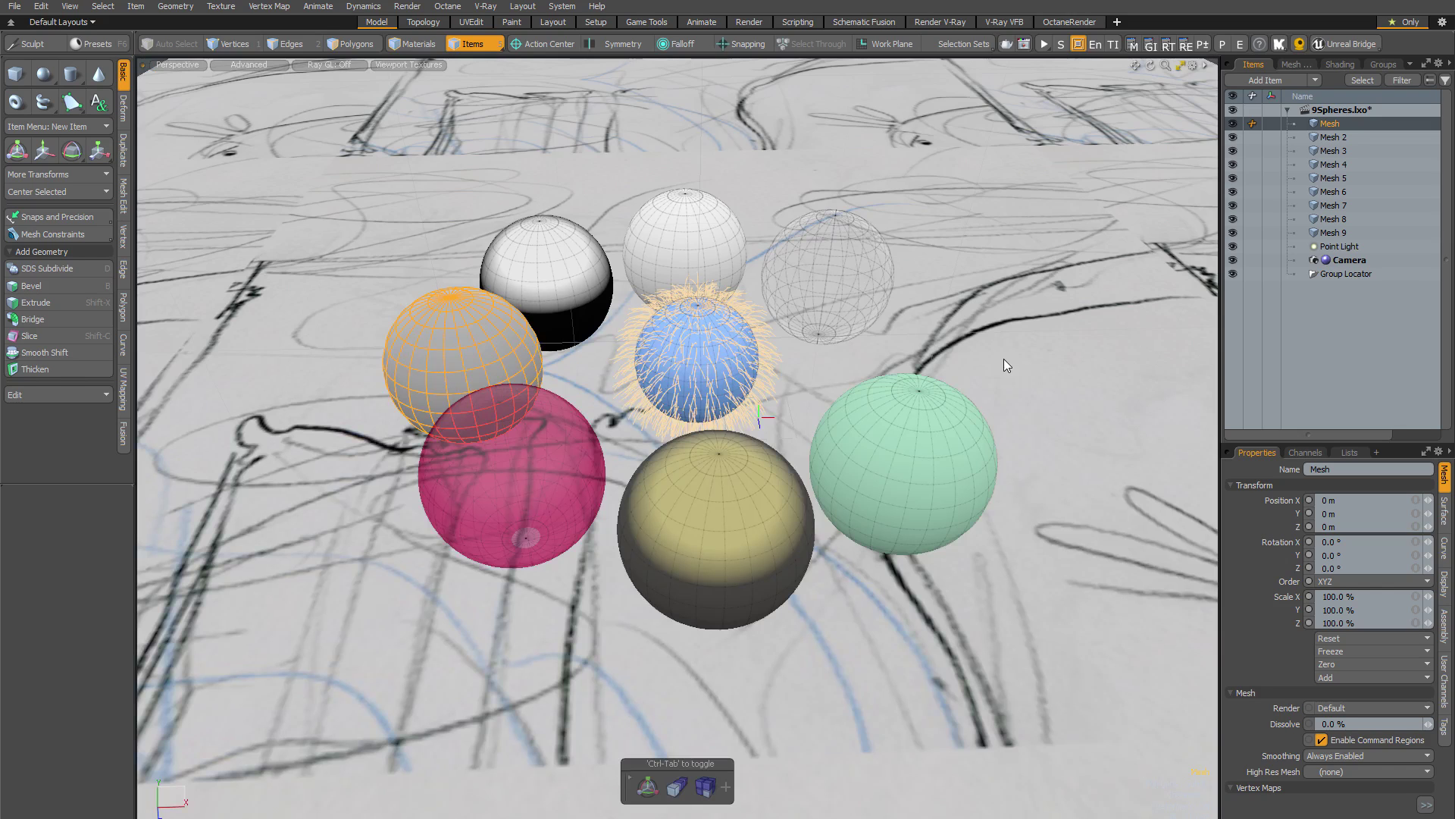
key("1")
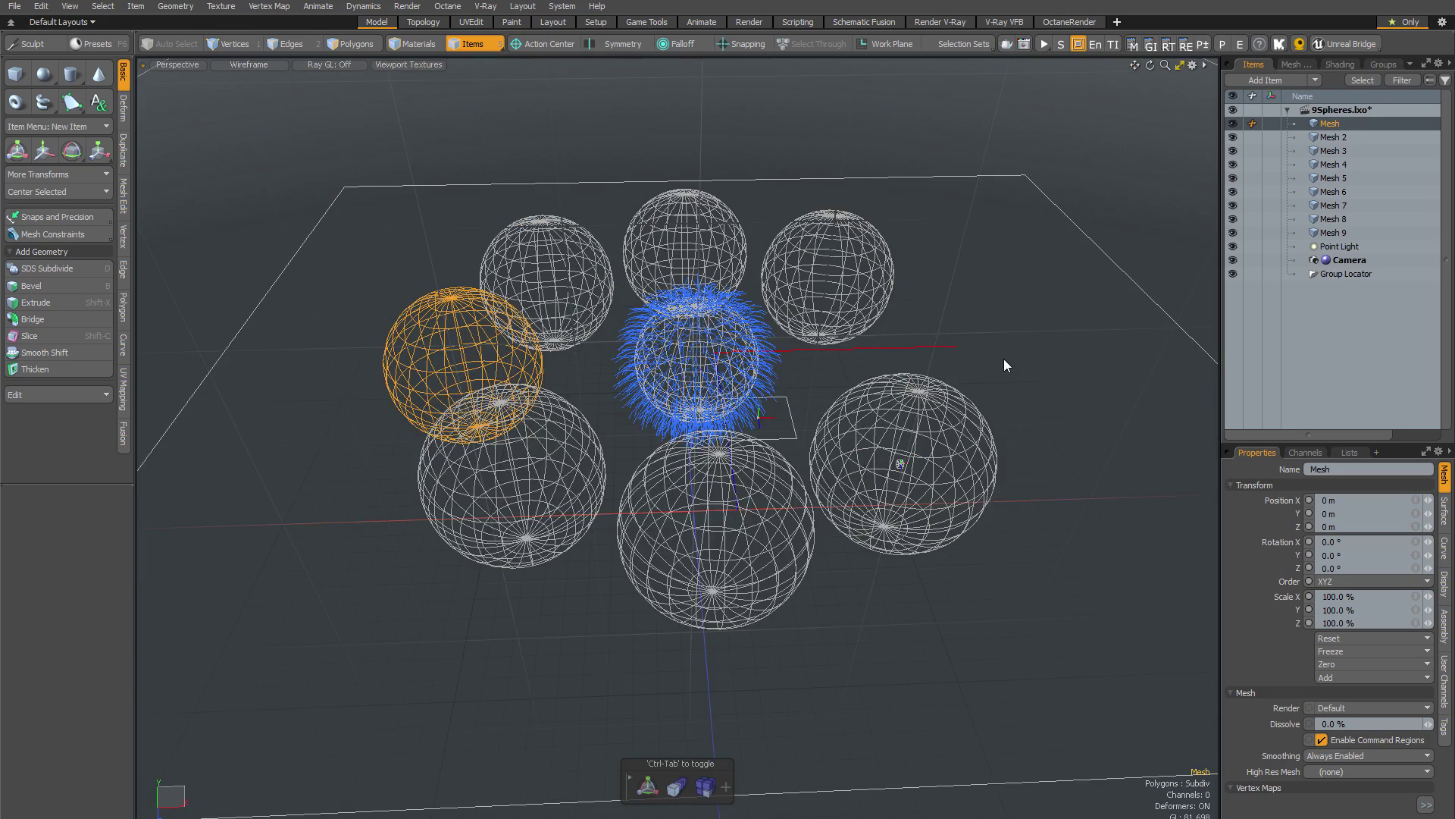
key("7")
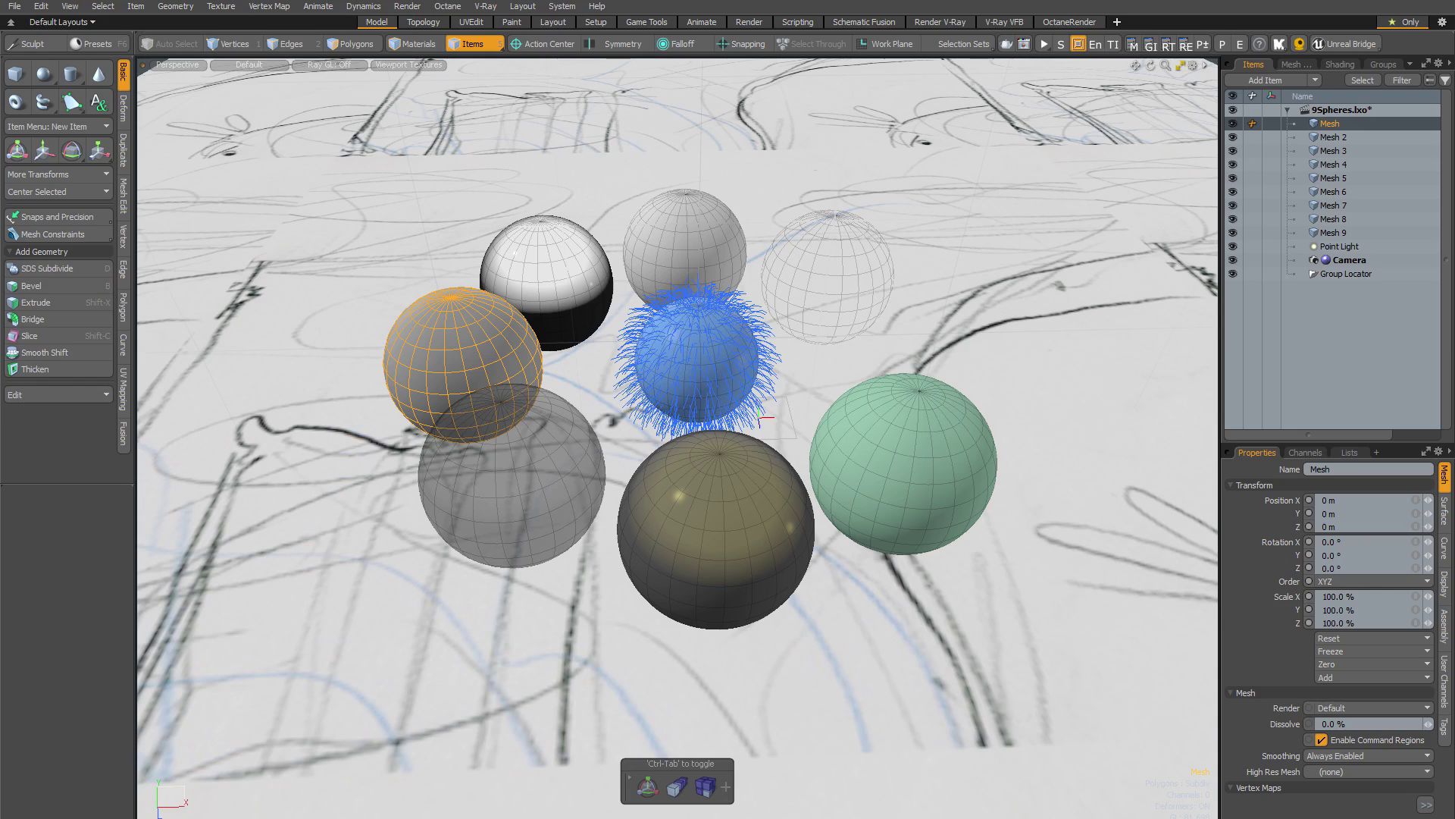
Step: Export the Key Mappings as a config fragment named "numpad shortcuts" in the Configs folder
left_click(14, 7)
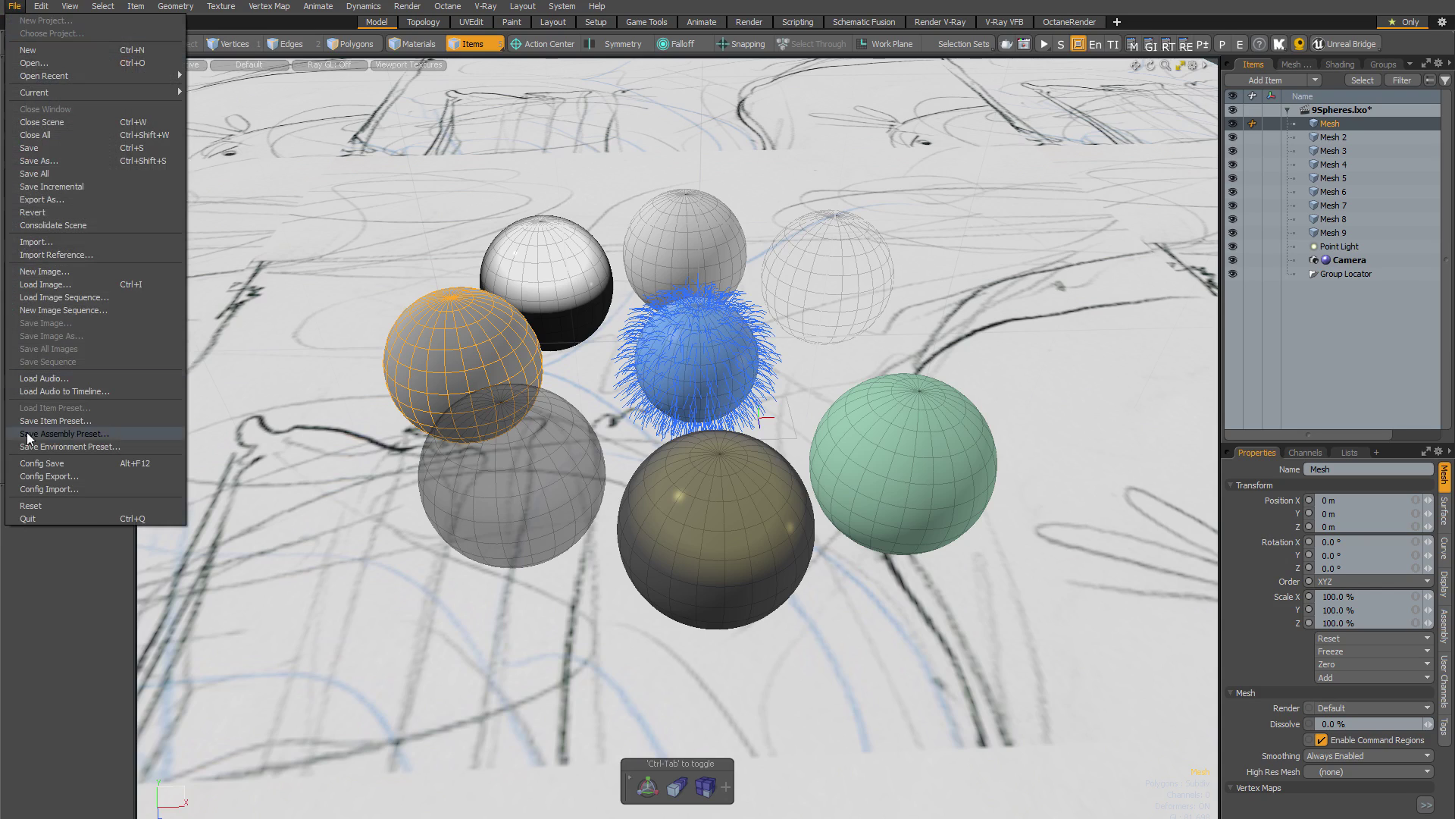
key("Escape")
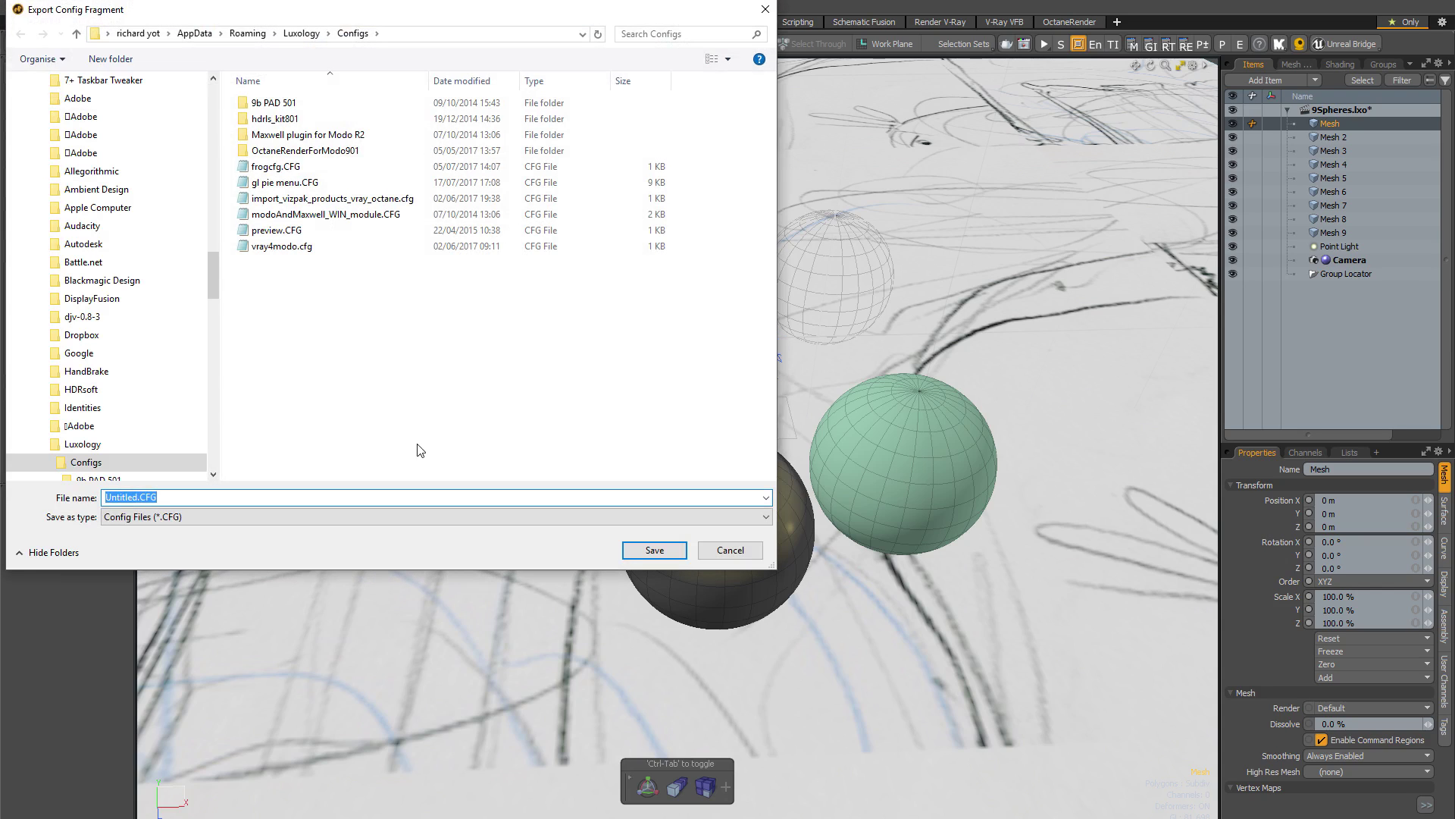
type("numpad shortcuts")
key("Return")
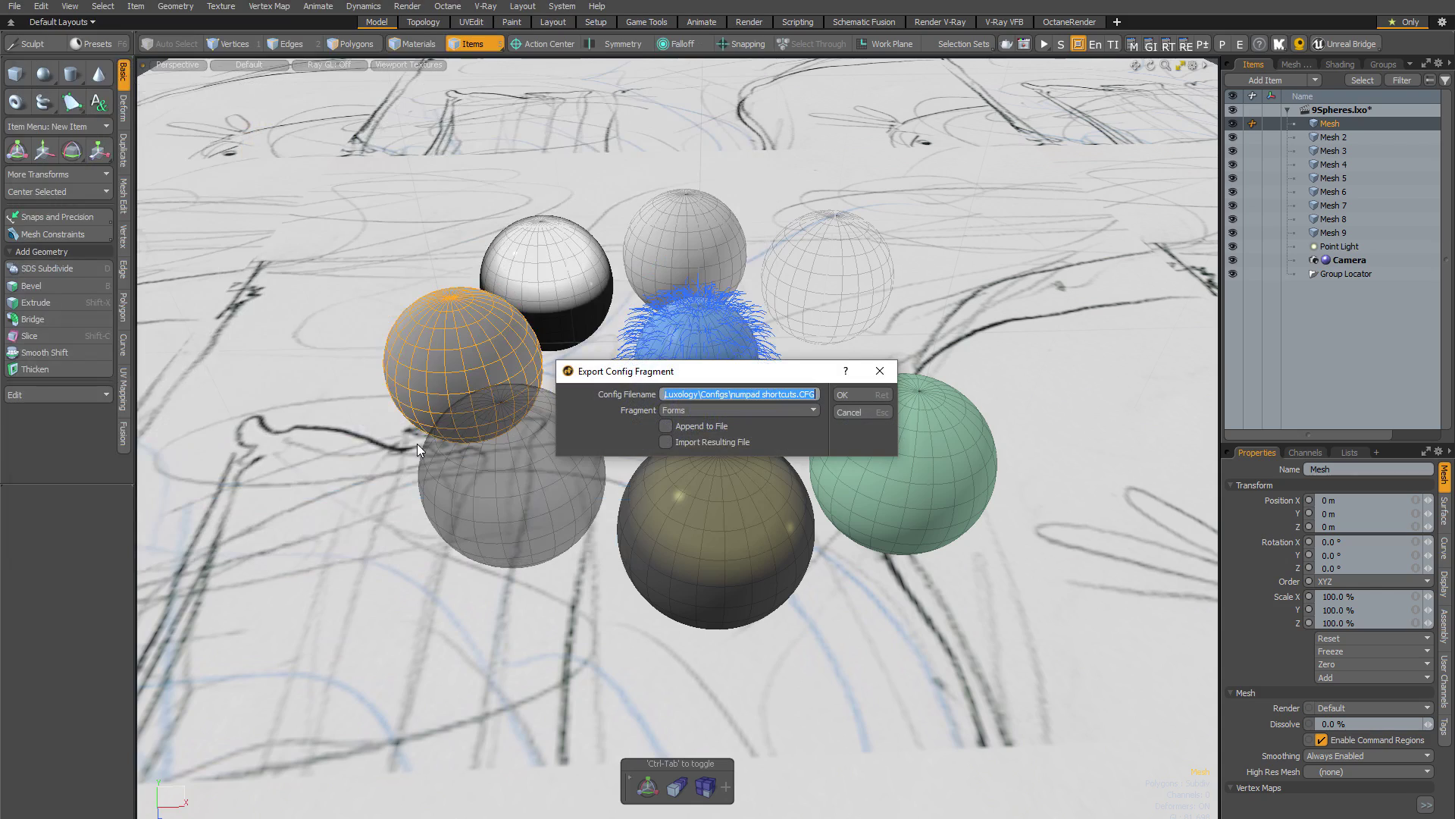
left_click(688, 413)
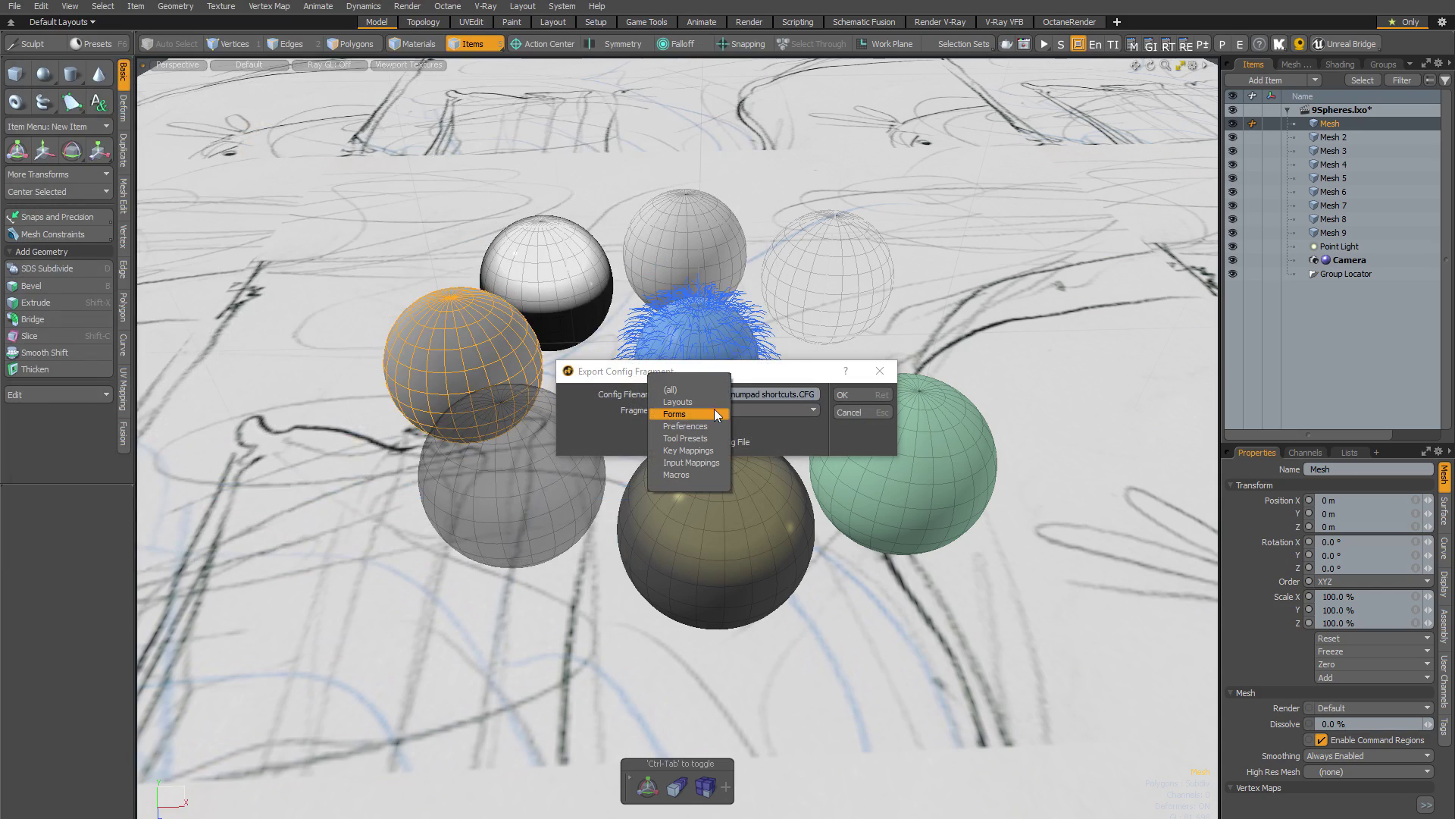
left_click(699, 450)
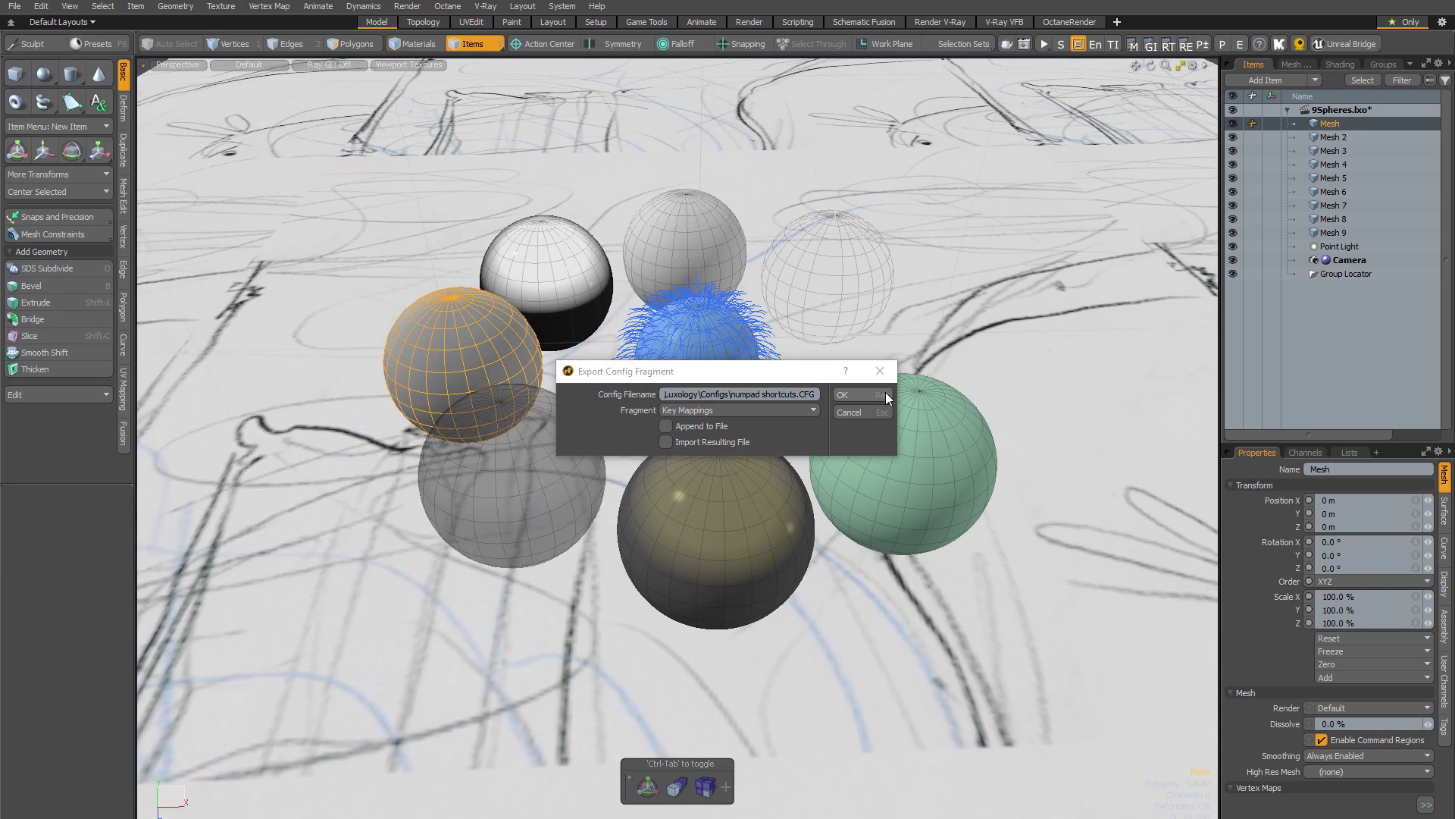
left_click(851, 394)
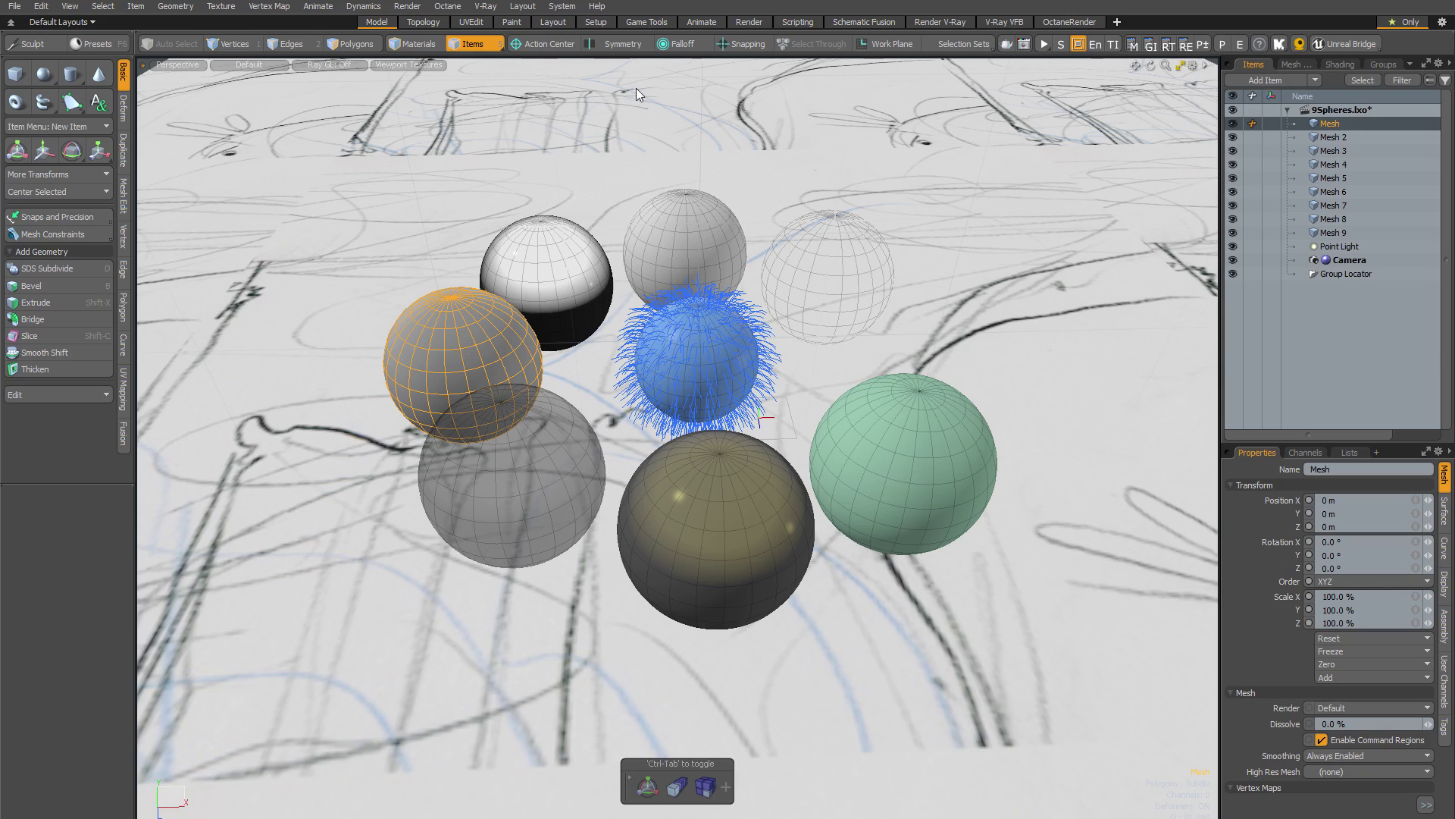
Step: Open the user configs folder, examine the remapped inputs in numpad shortcuts.CFG as text and close the file
left_click(562, 6)
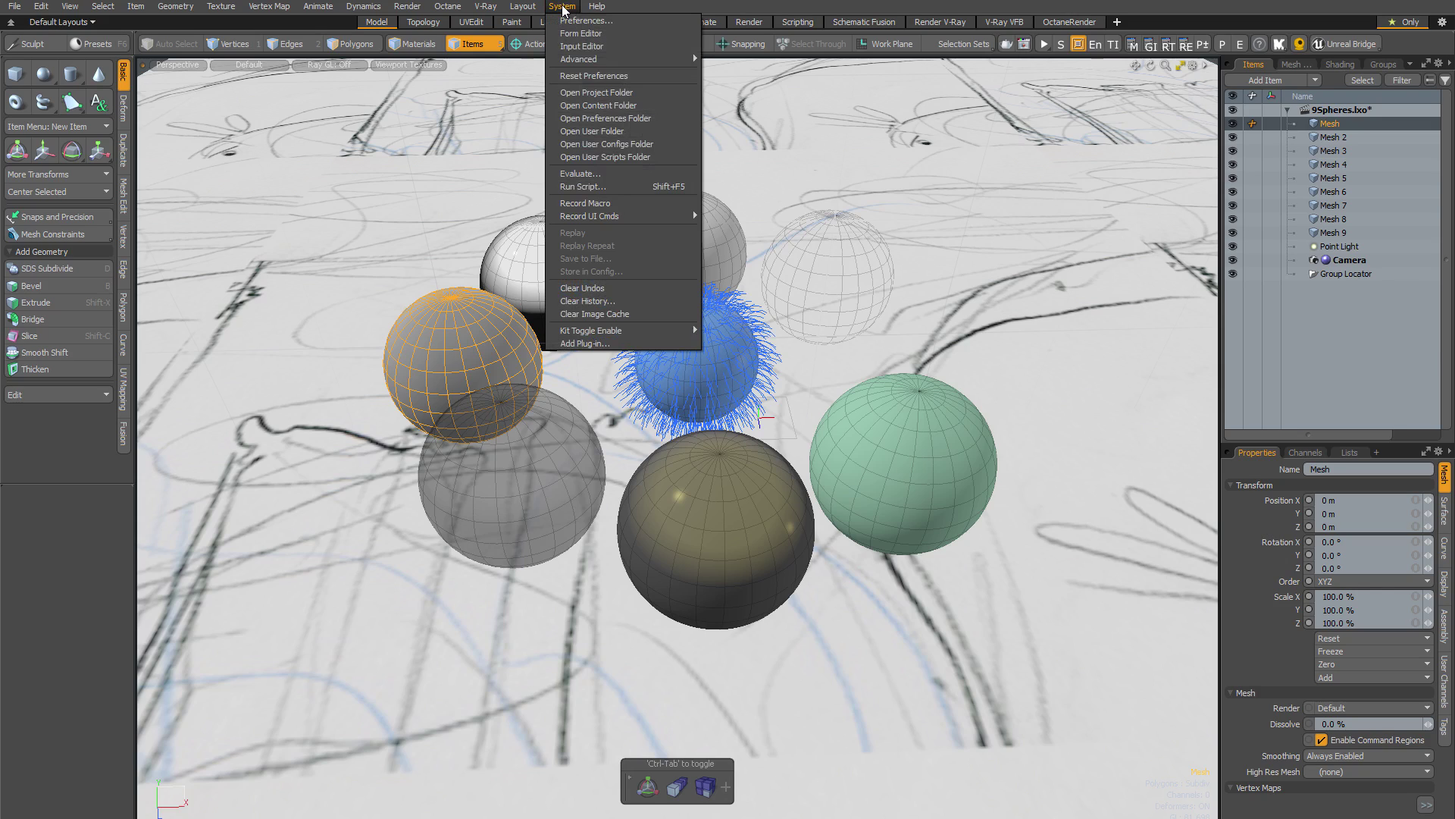
left_click(620, 146)
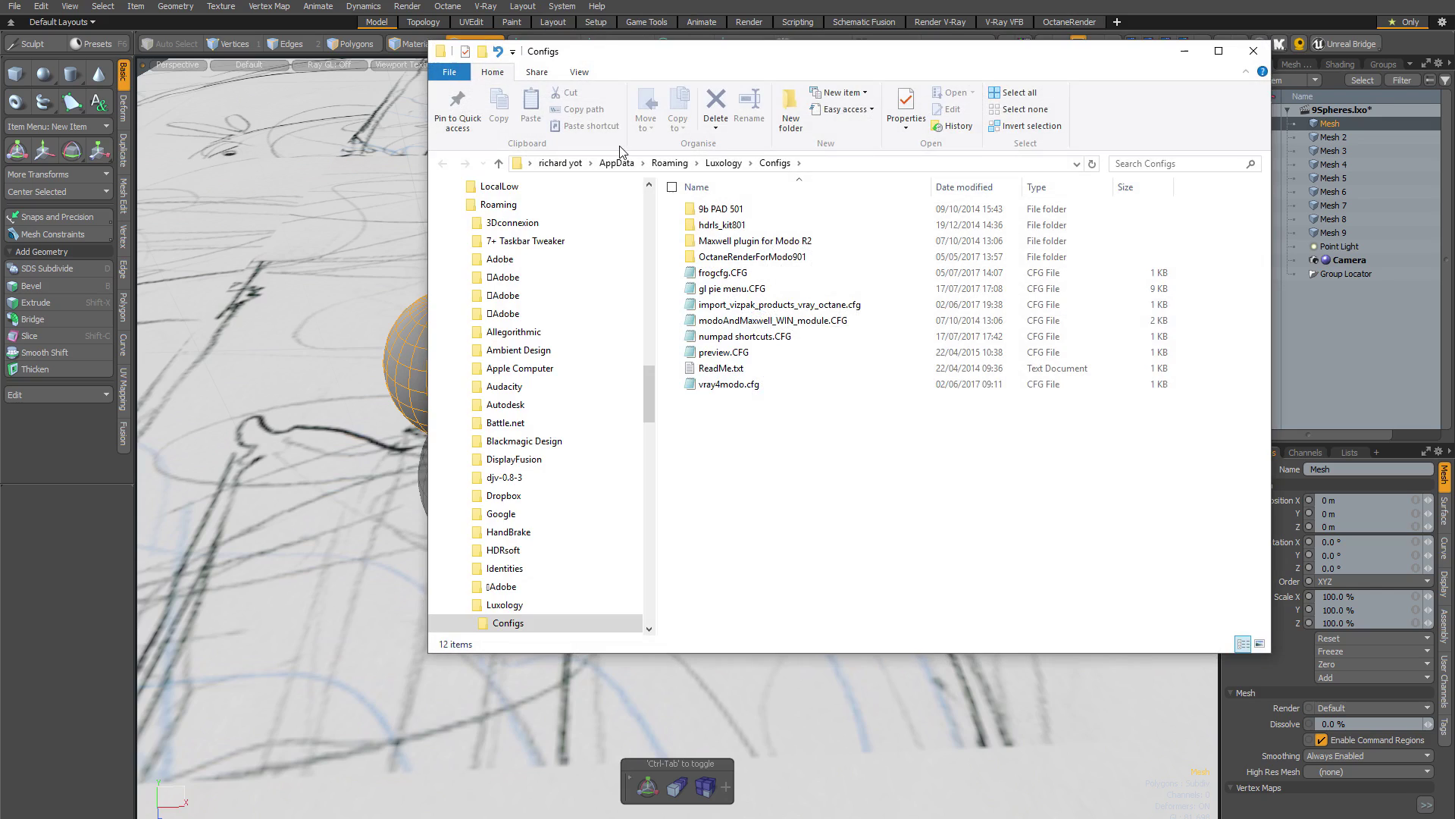
left_click(711, 341)
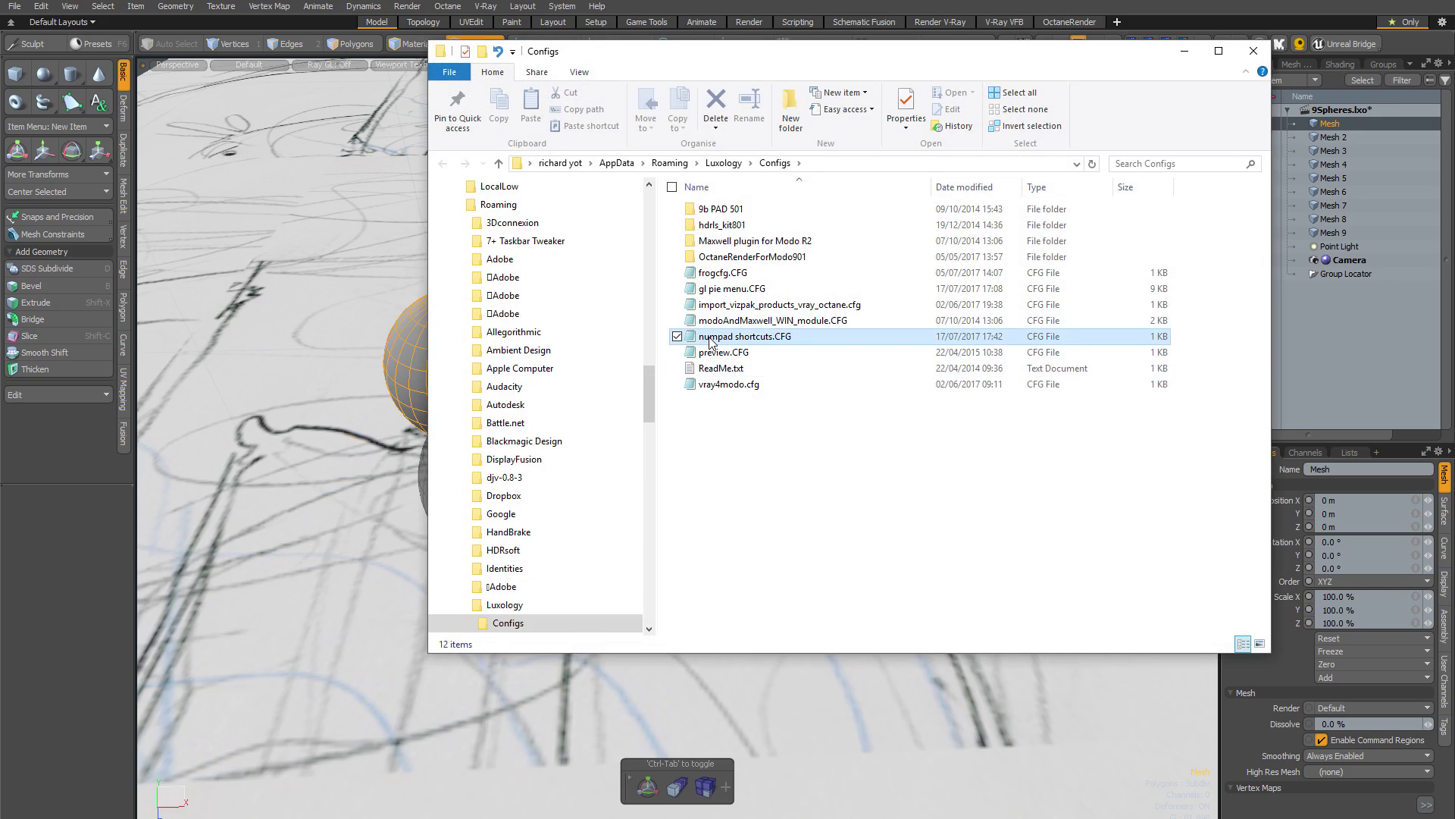
double_click(762, 343)
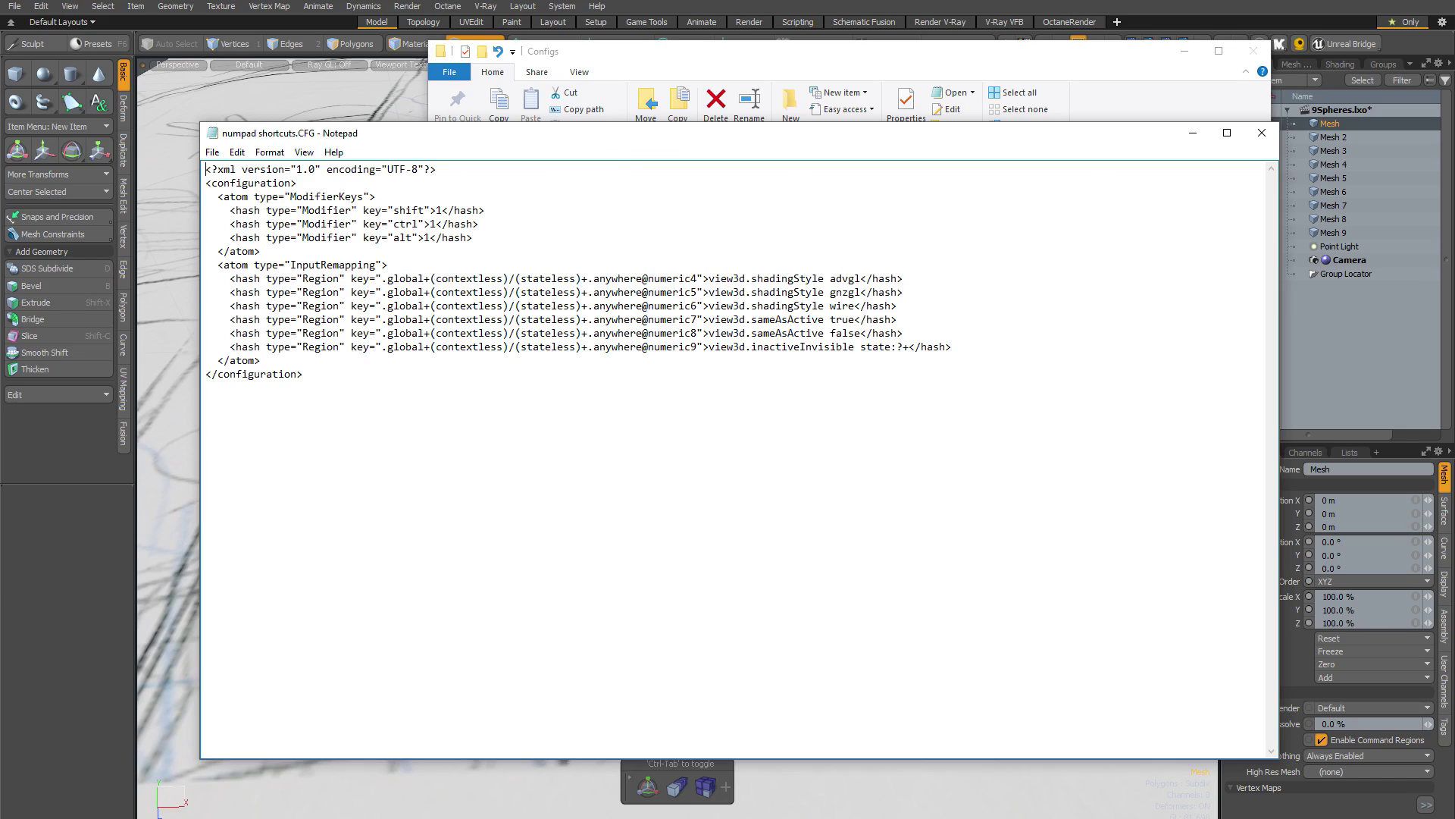
left_click(1262, 132)
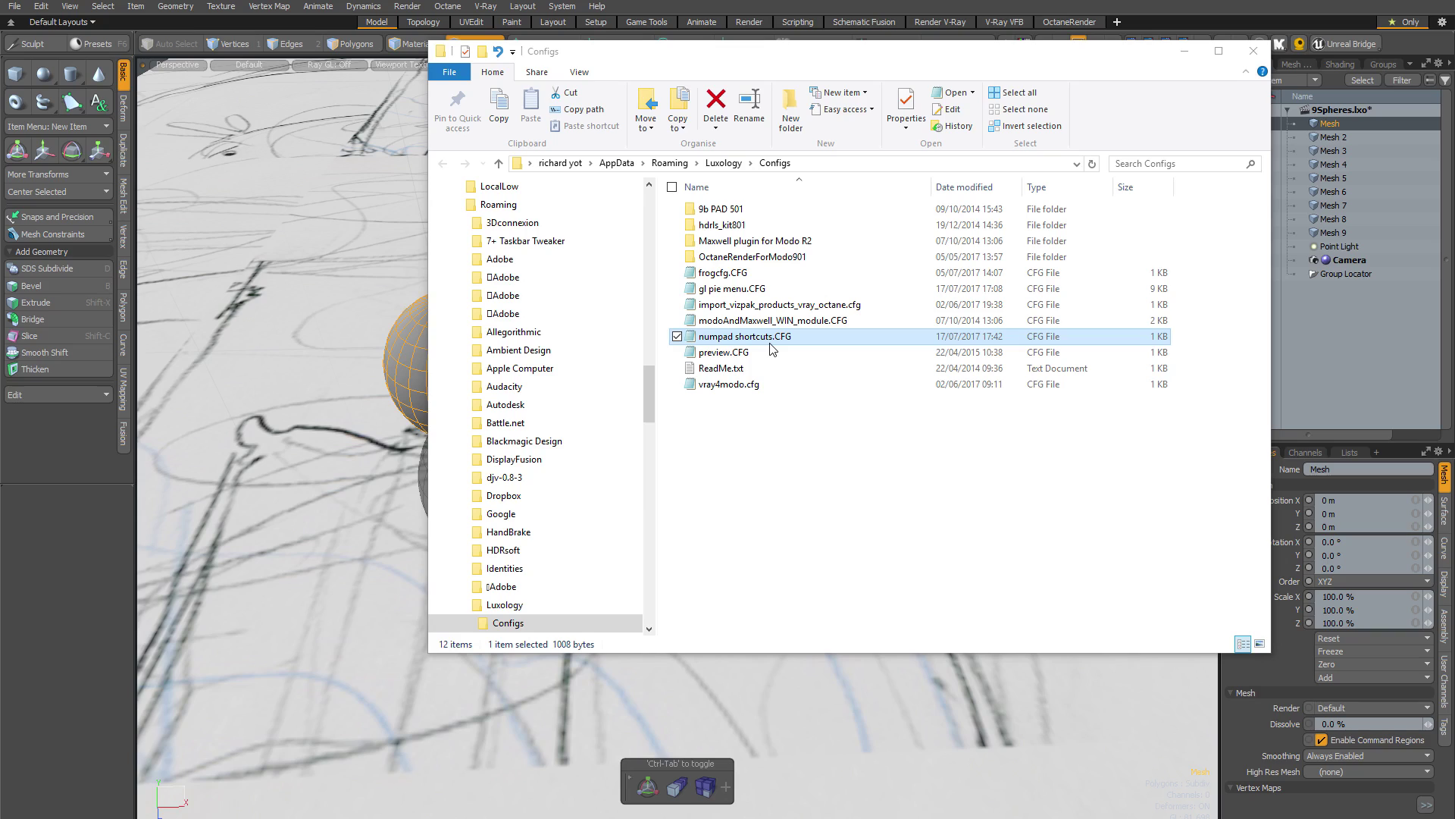
left_click(791, 485)
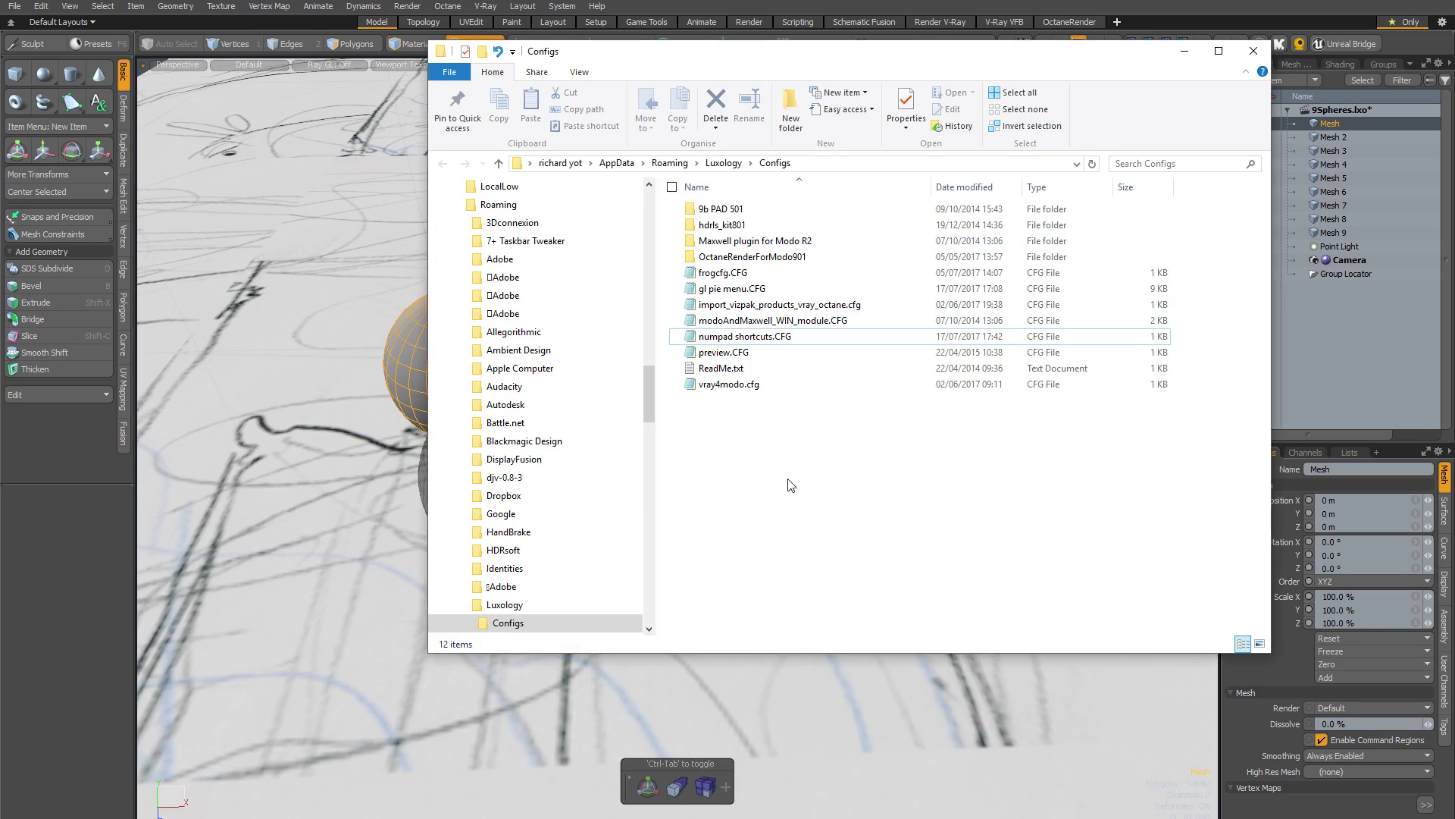